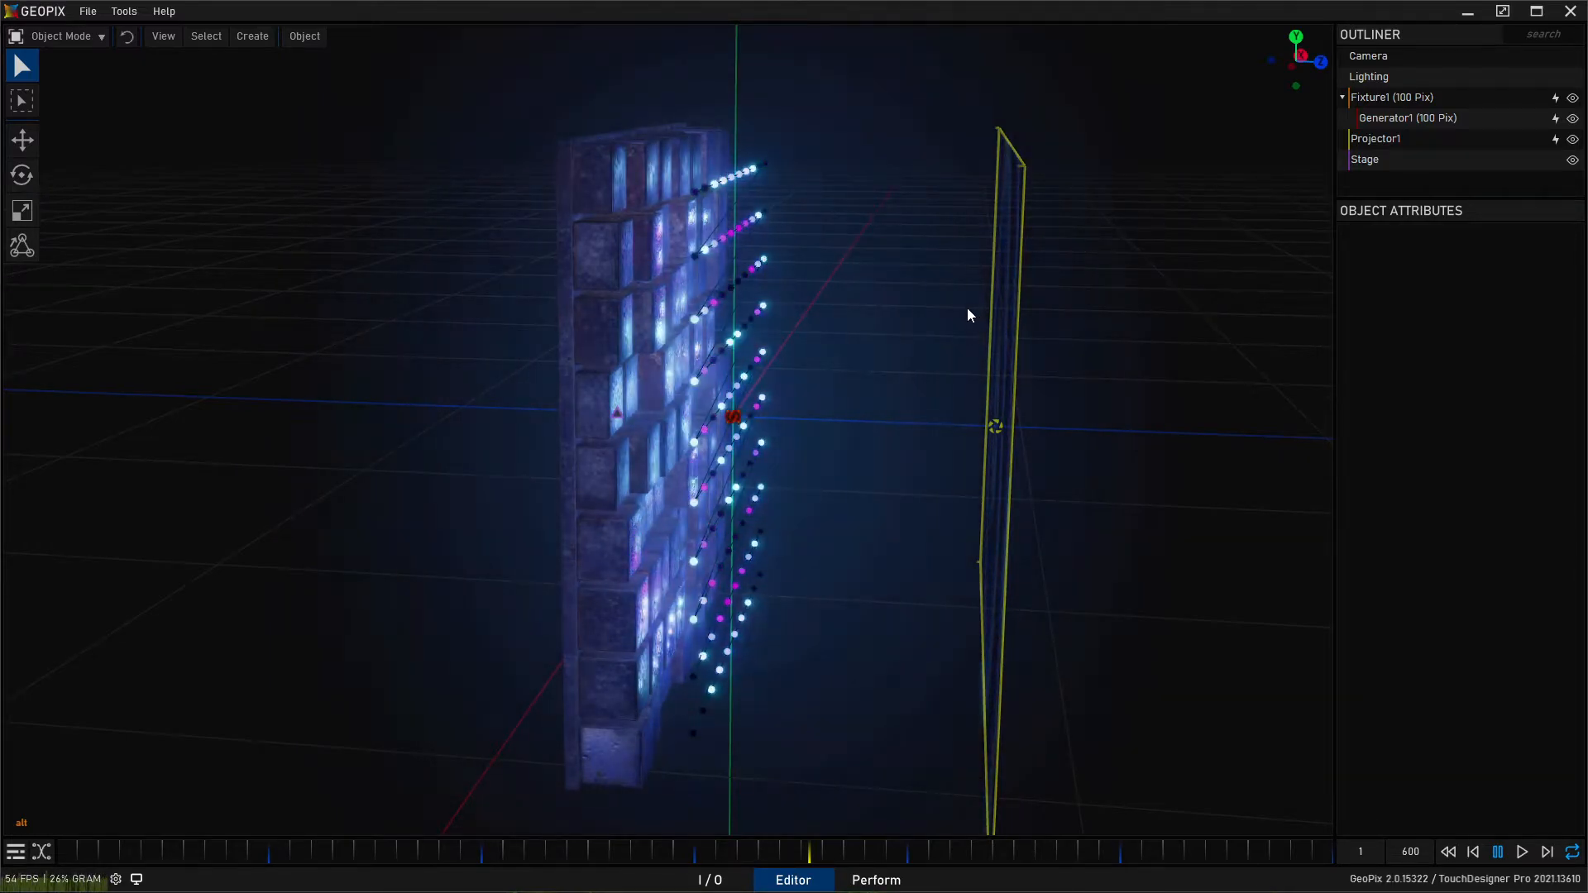
View the stage and projector from several sides, and look at Perform mode before returning to the Editor
left_click_drag(1000, 313, 726, 331, "alt")
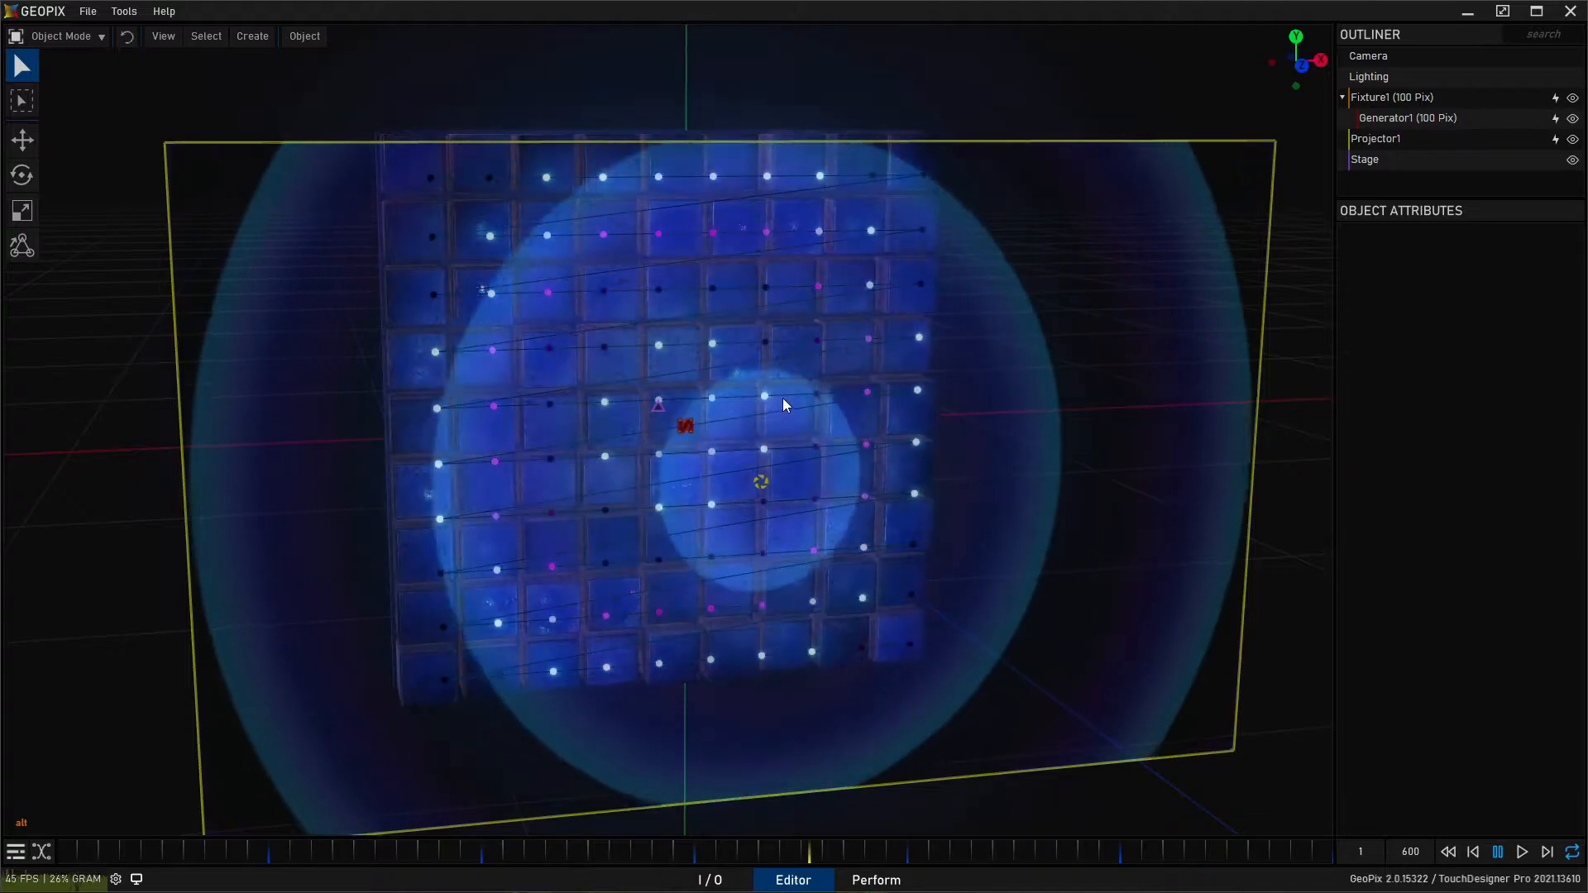
left_click_drag(943, 395, 524, 346, "alt")
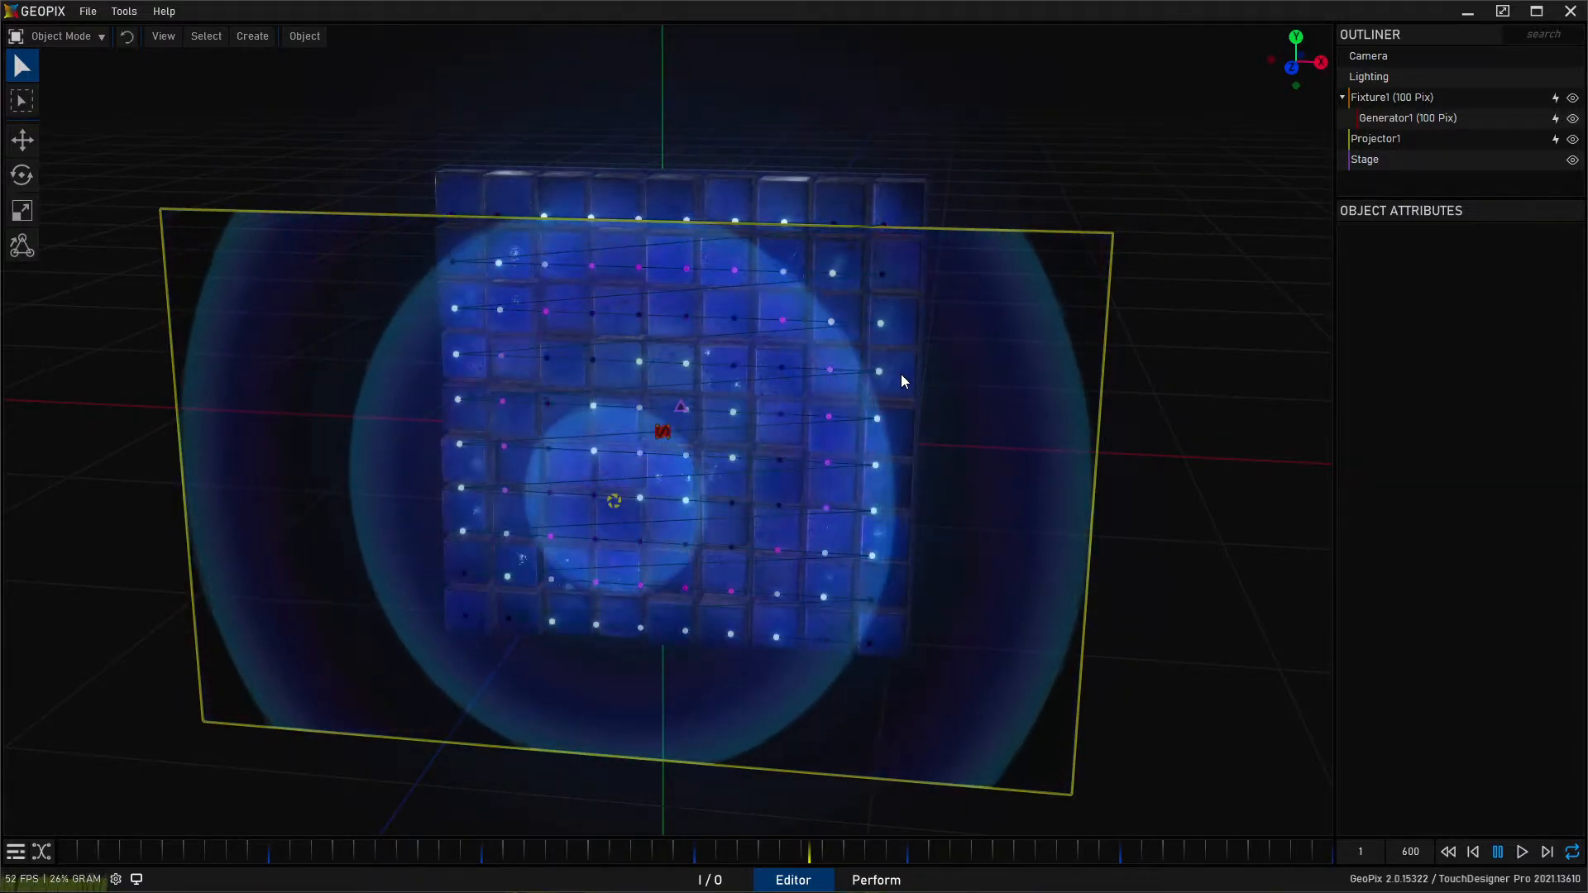
left_click(902, 881)
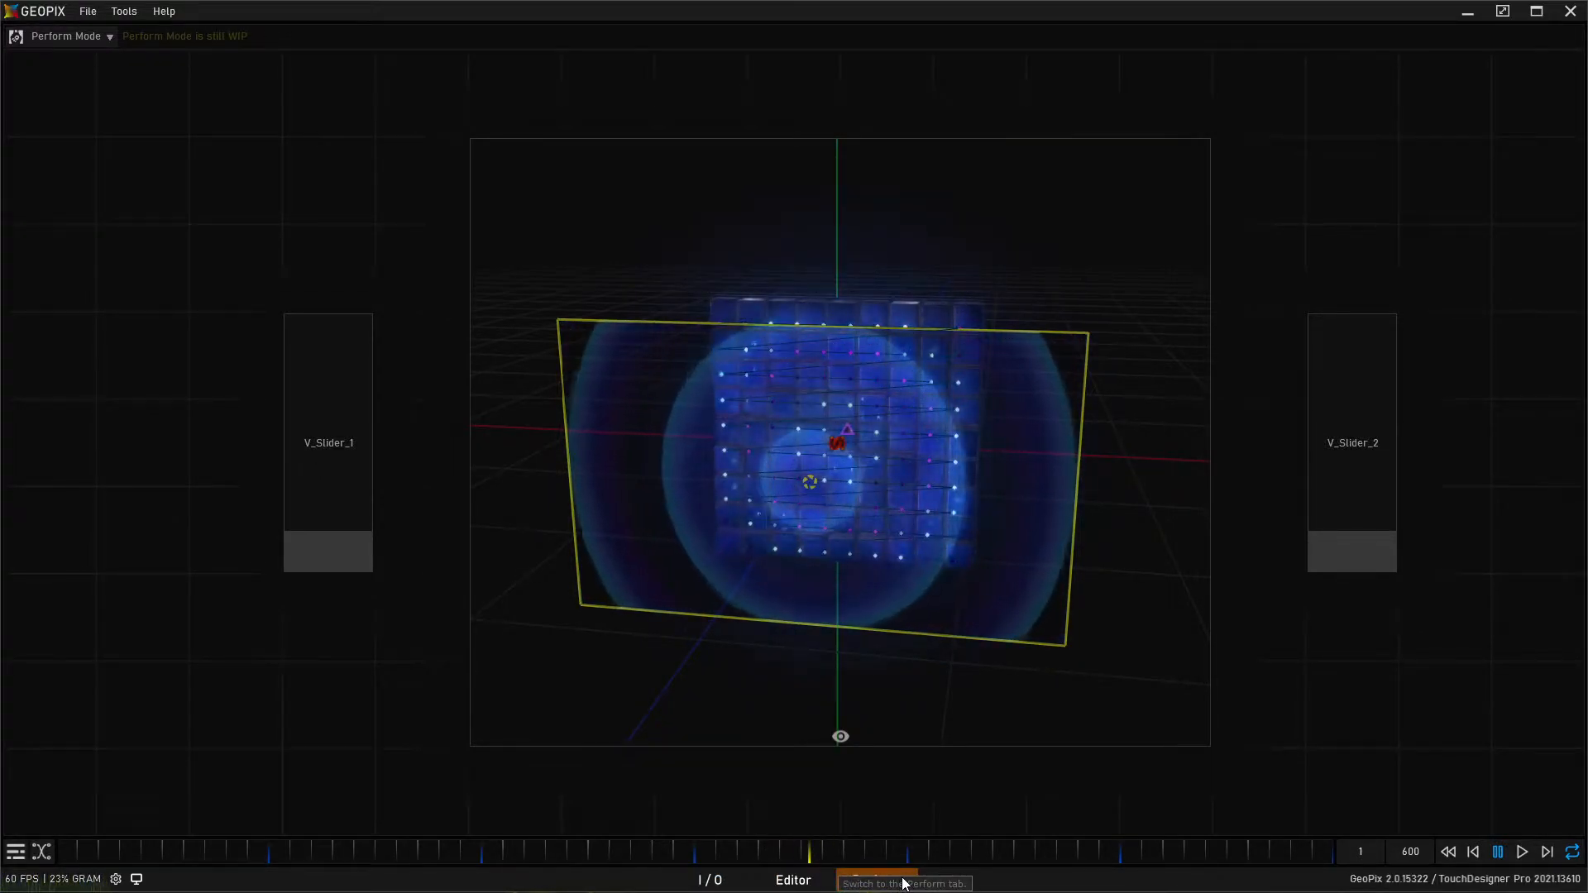
left_click(794, 880)
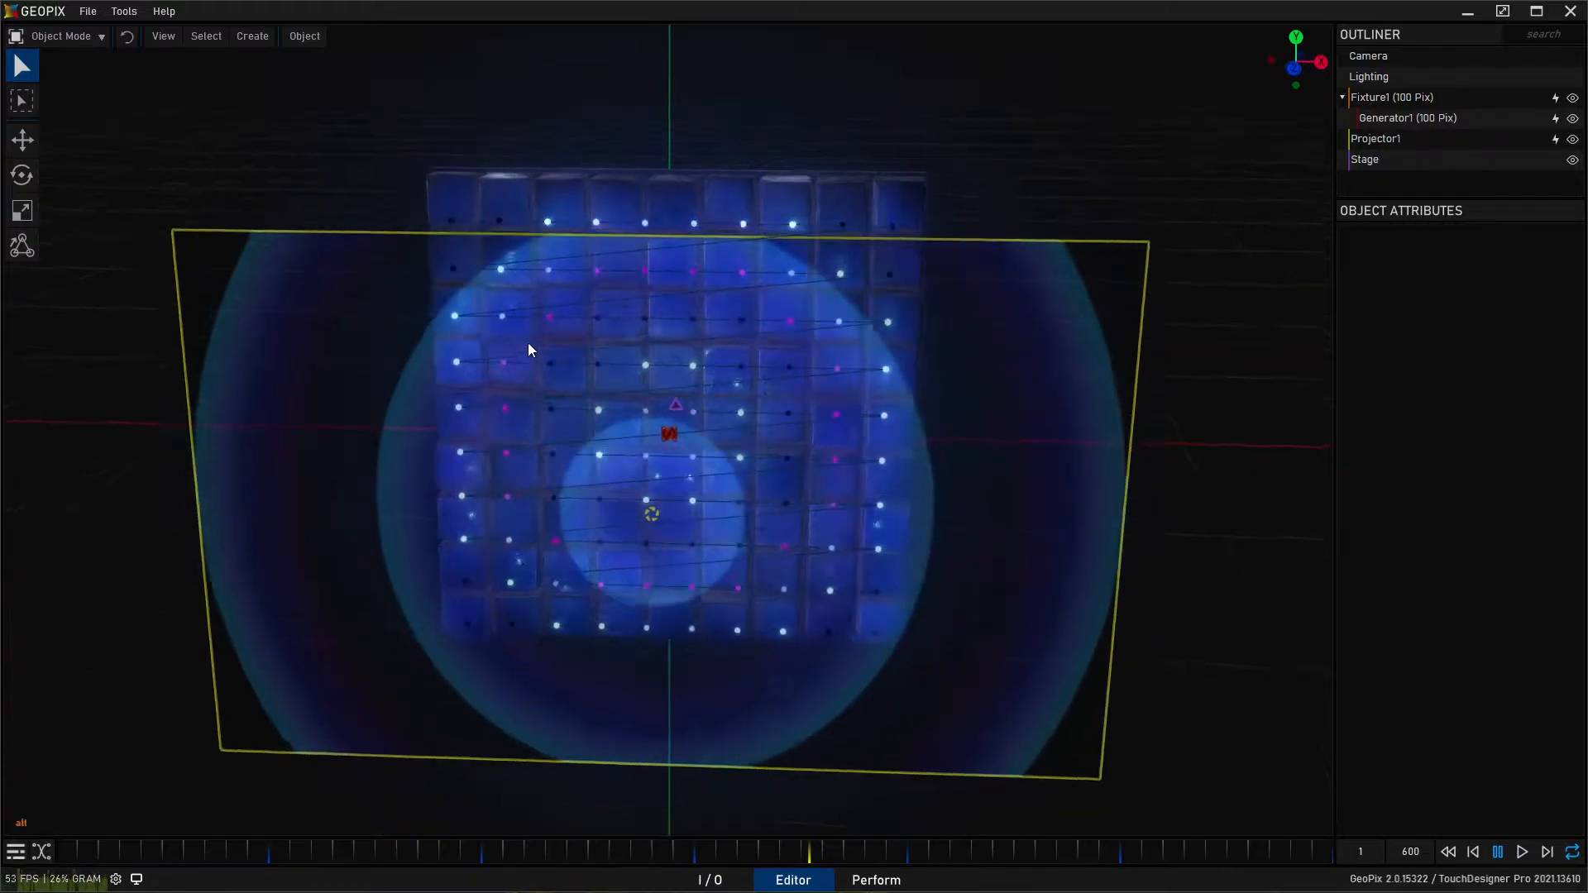
left_click_drag(584, 260, 508, 442, "alt")
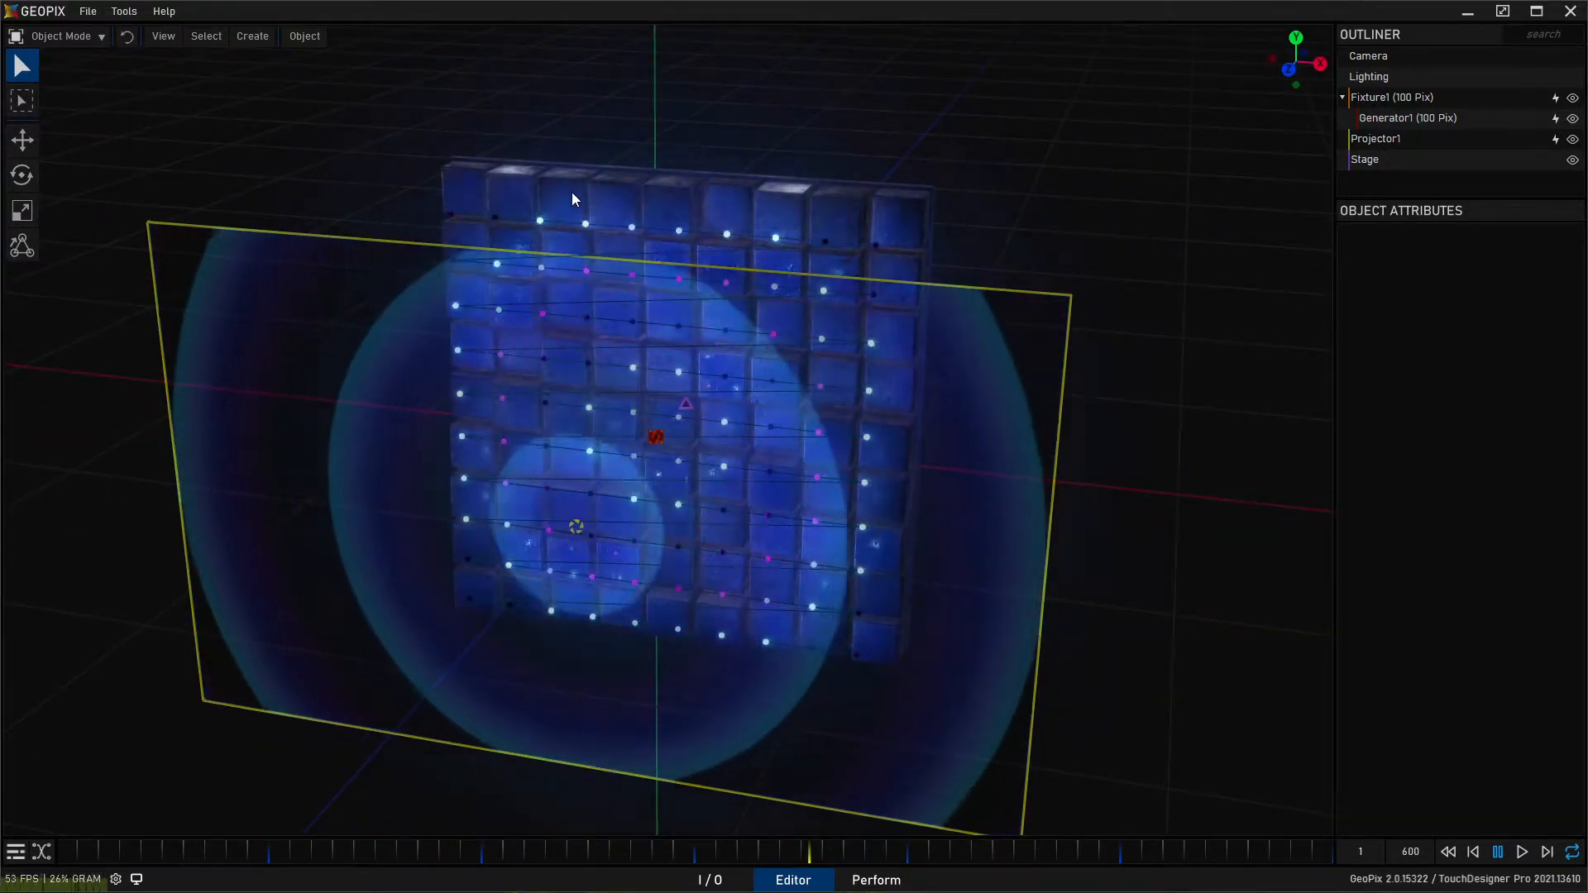
Inspect the attributes of Stage, Projector1 and Fixture1 in turn, viewing the pixel layout from different angles
left_click(572, 192)
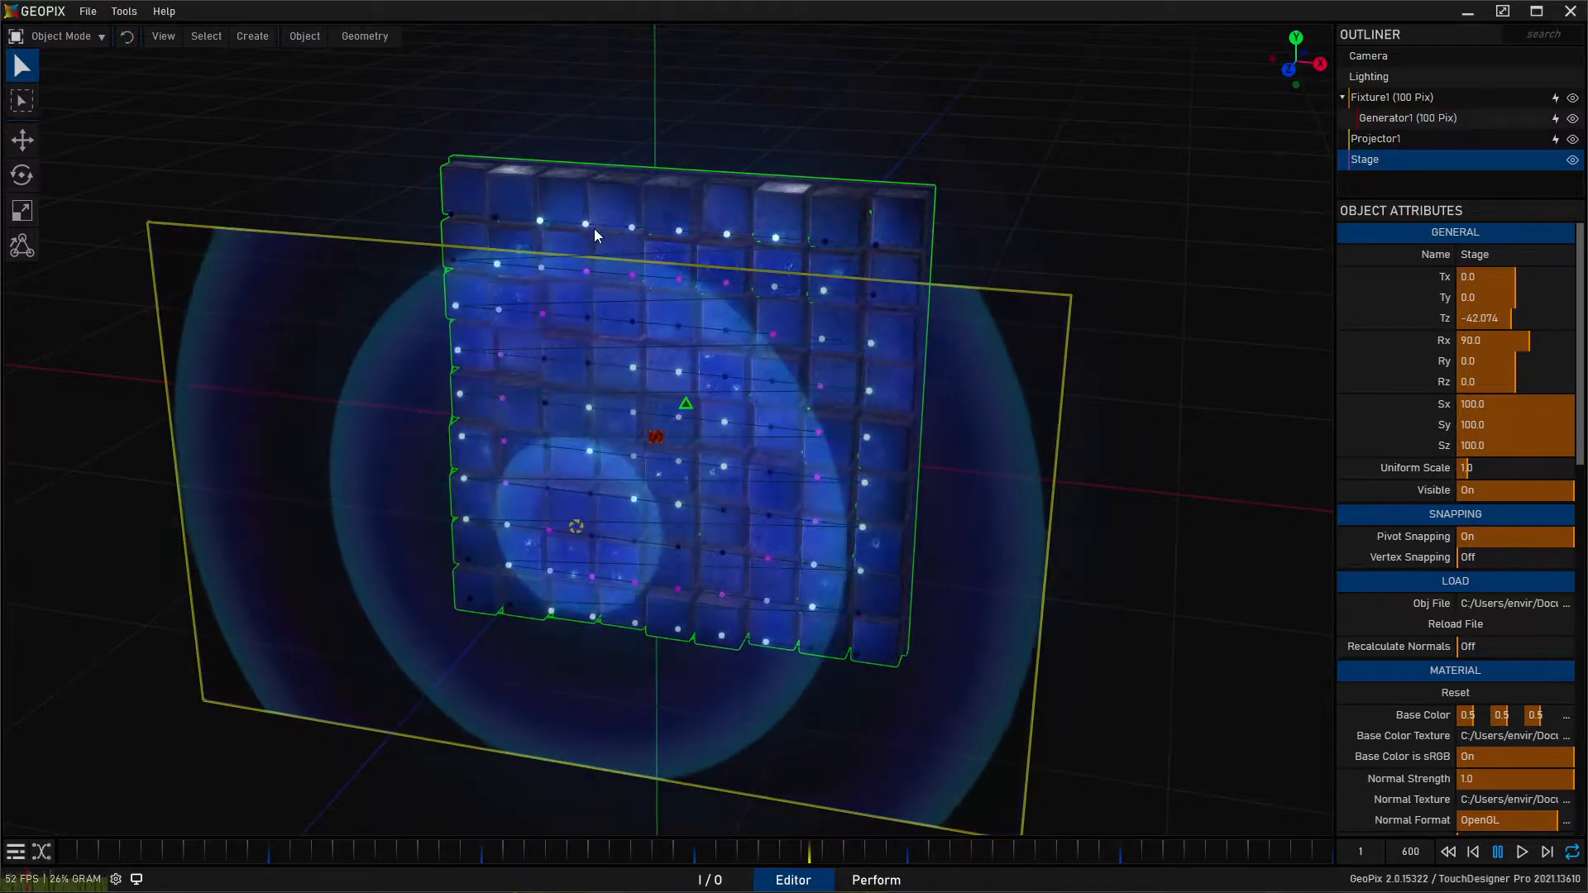
left_click(241, 285)
left_click_drag(429, 265, 791, 553, "alt")
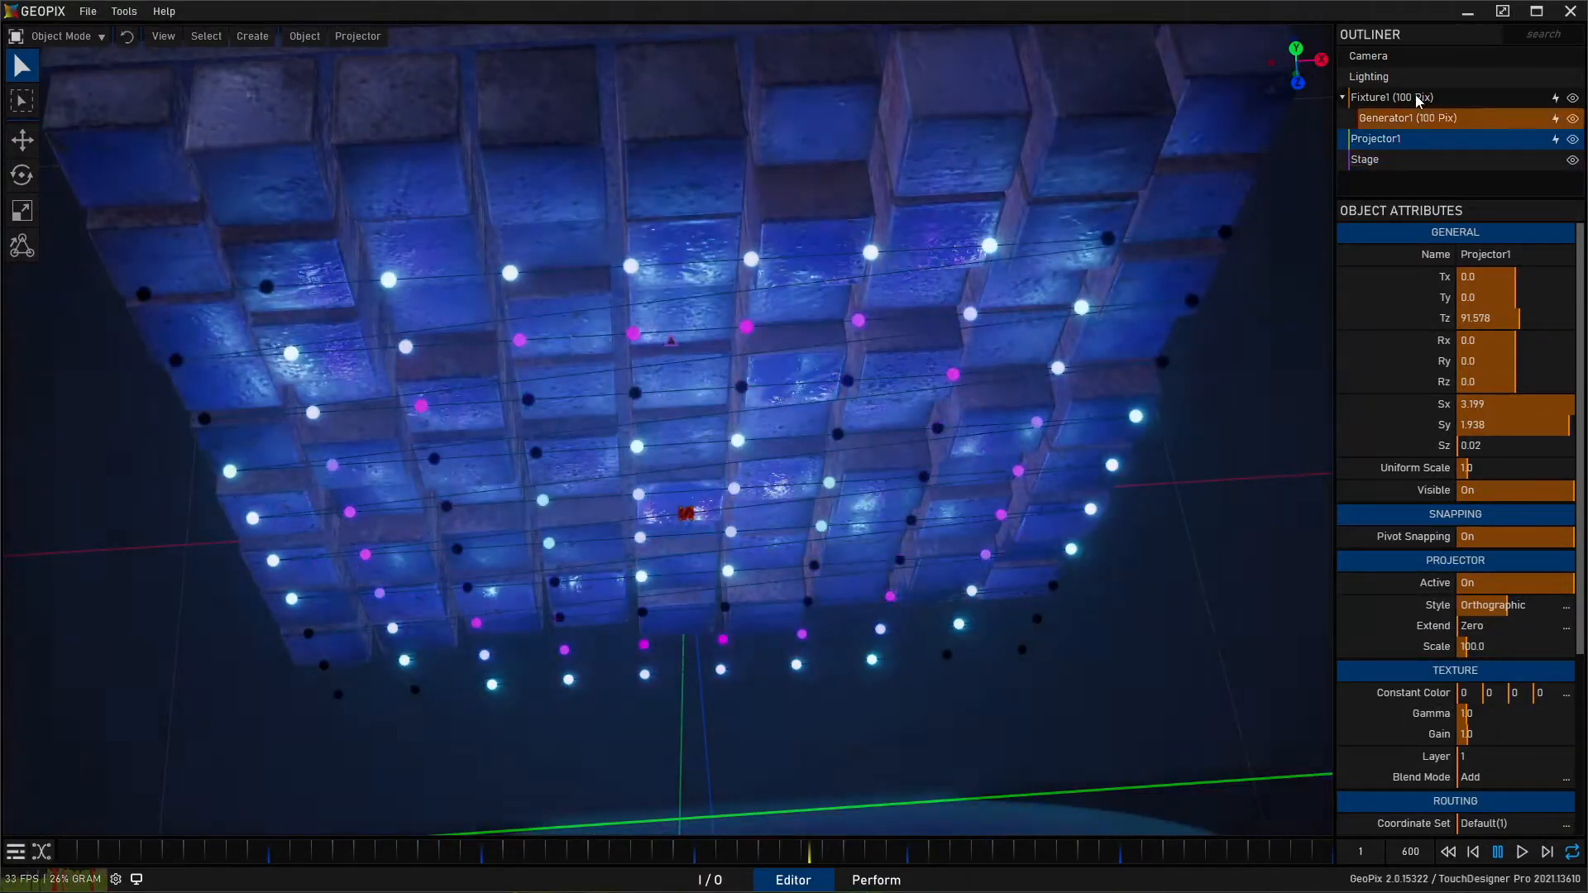
left_click(1418, 99)
left_click_drag(670, 341, 931, 491, "alt")
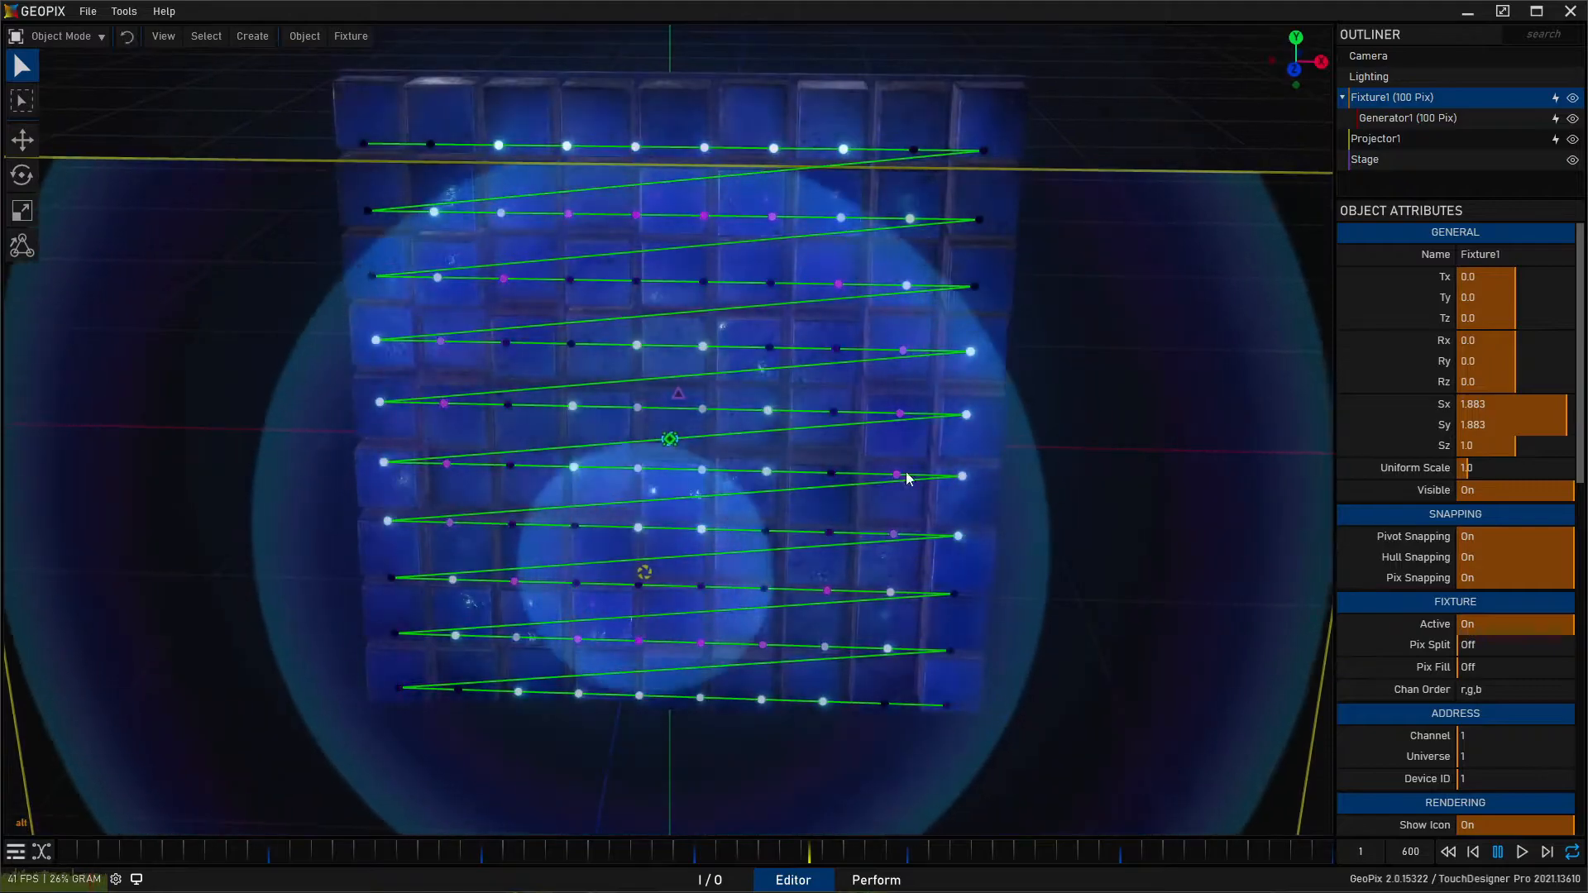
scroll(579, 410, "down", 5)
left_click_drag(579, 410, 613, 444, "alt")
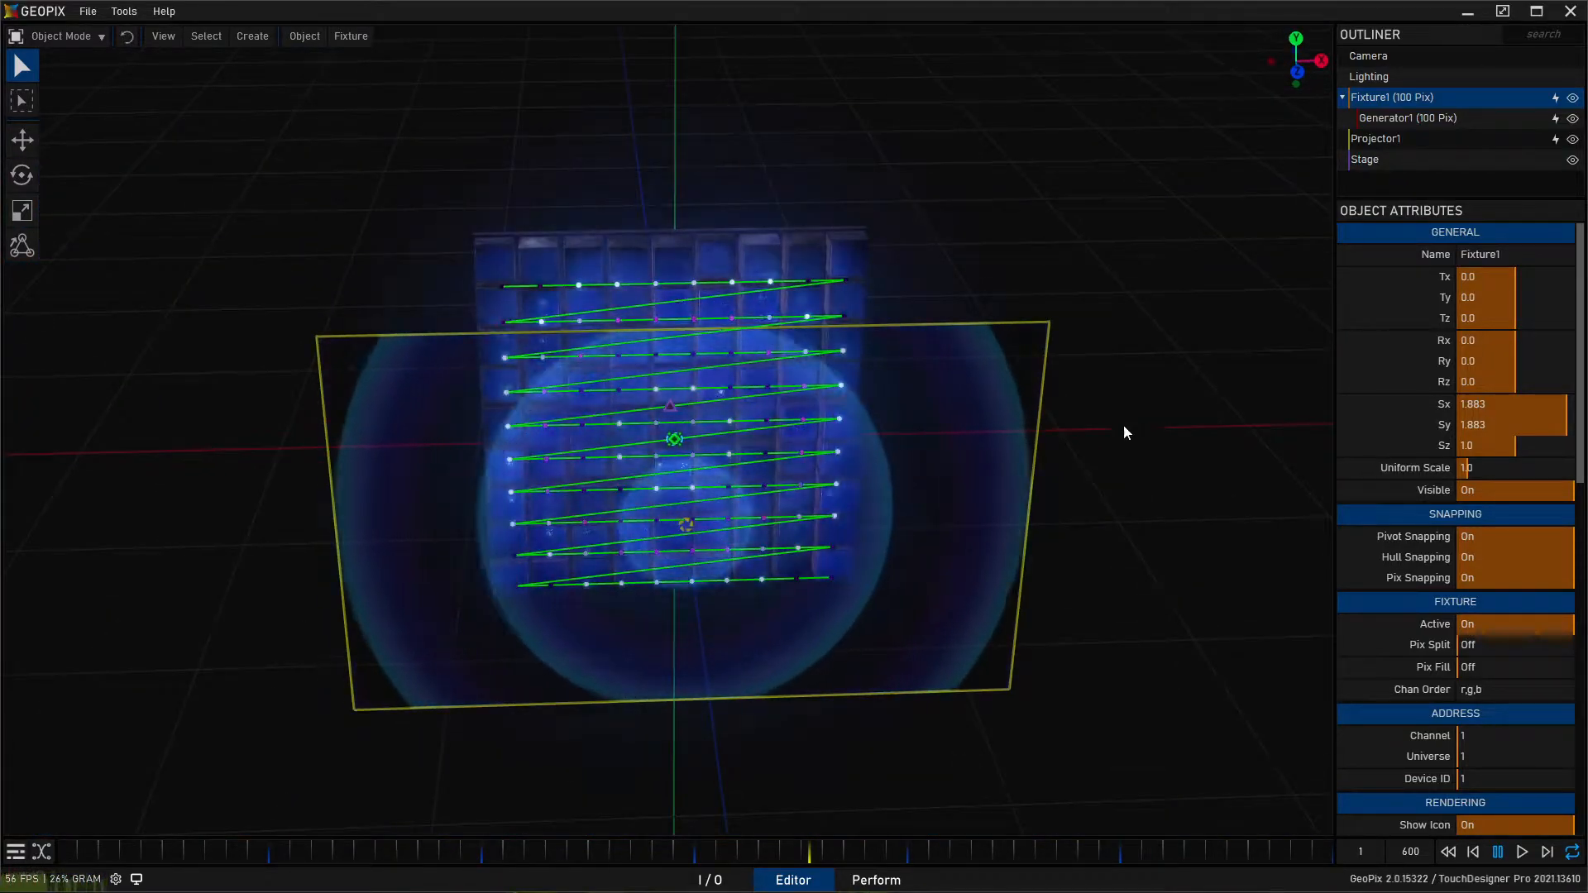
left_click_drag(226, 414, 742, 303, "alt")
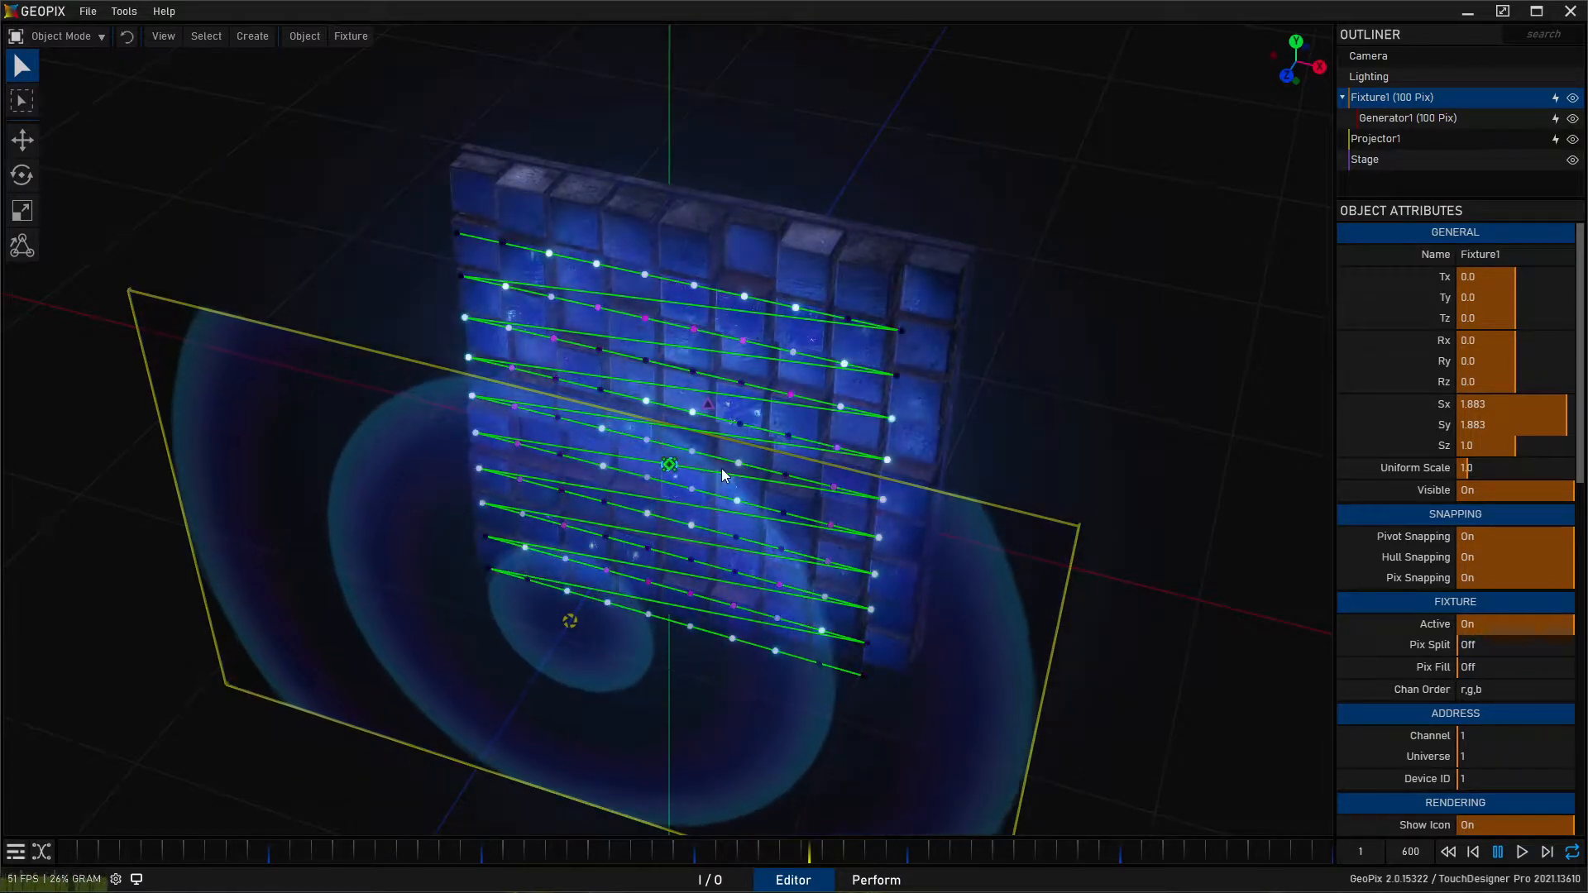
middle_click_drag(521, 514, 614, 510)
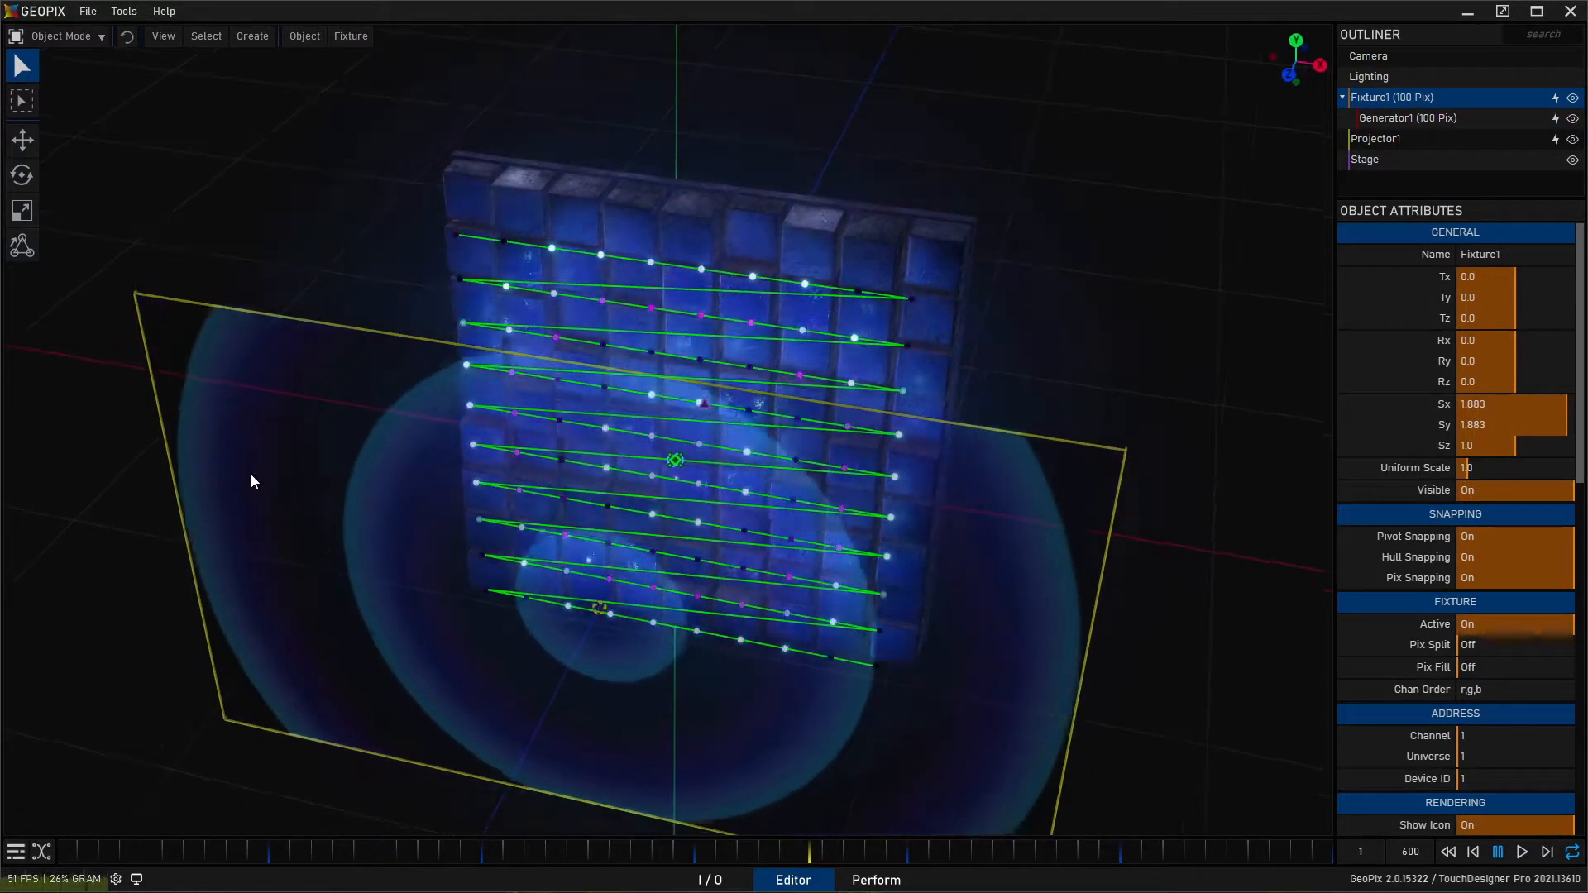
Hide Projector1, and toggle Fixture1's visibility off and back on
left_click(252, 477)
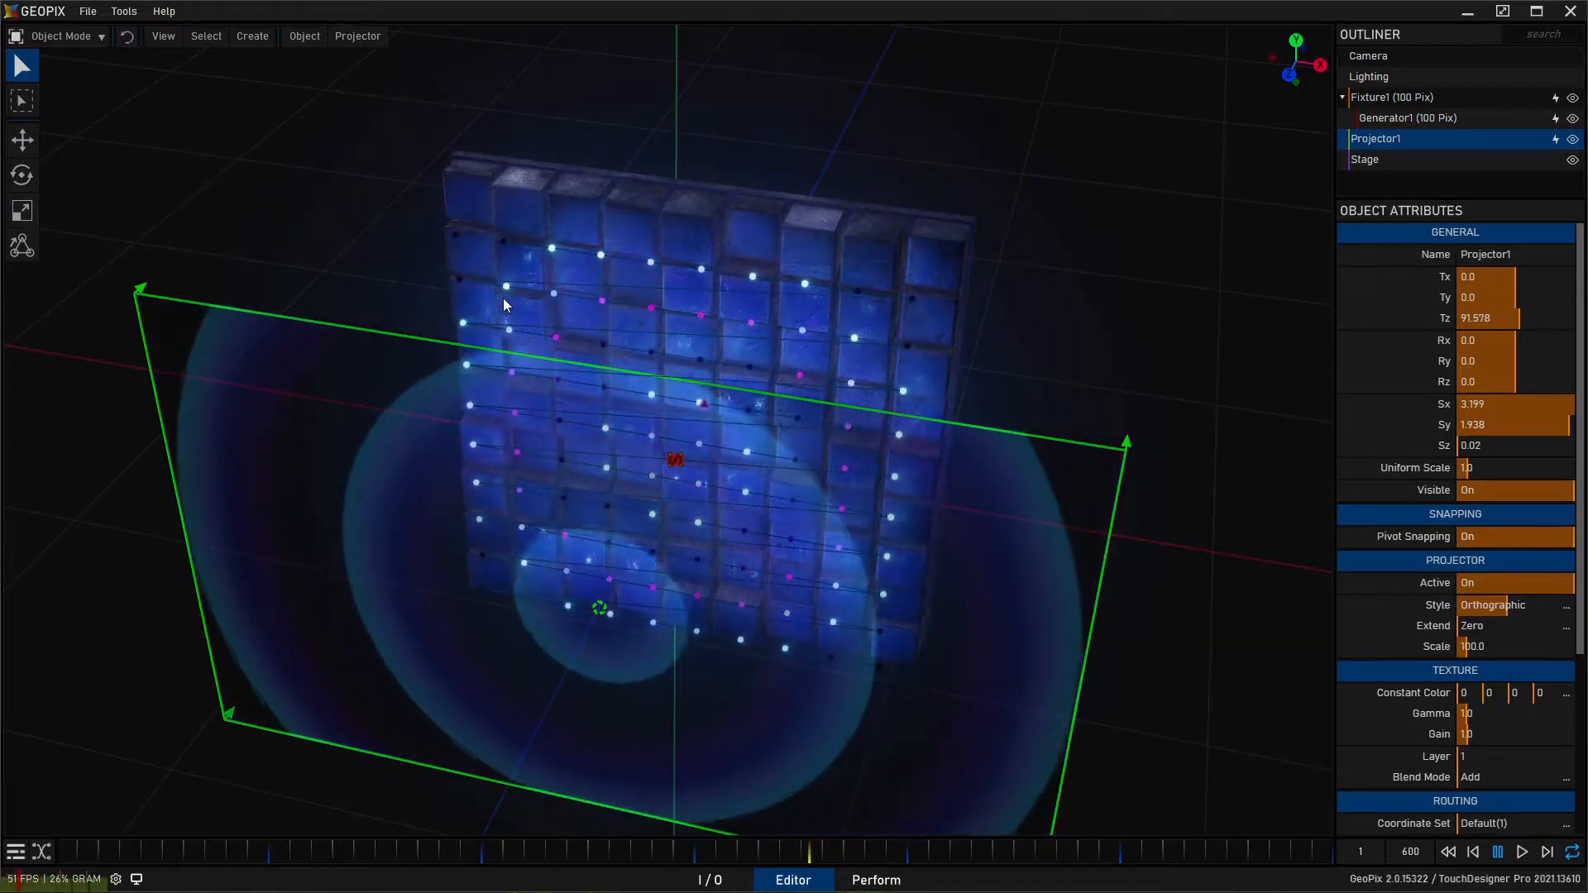
left_click(1574, 142)
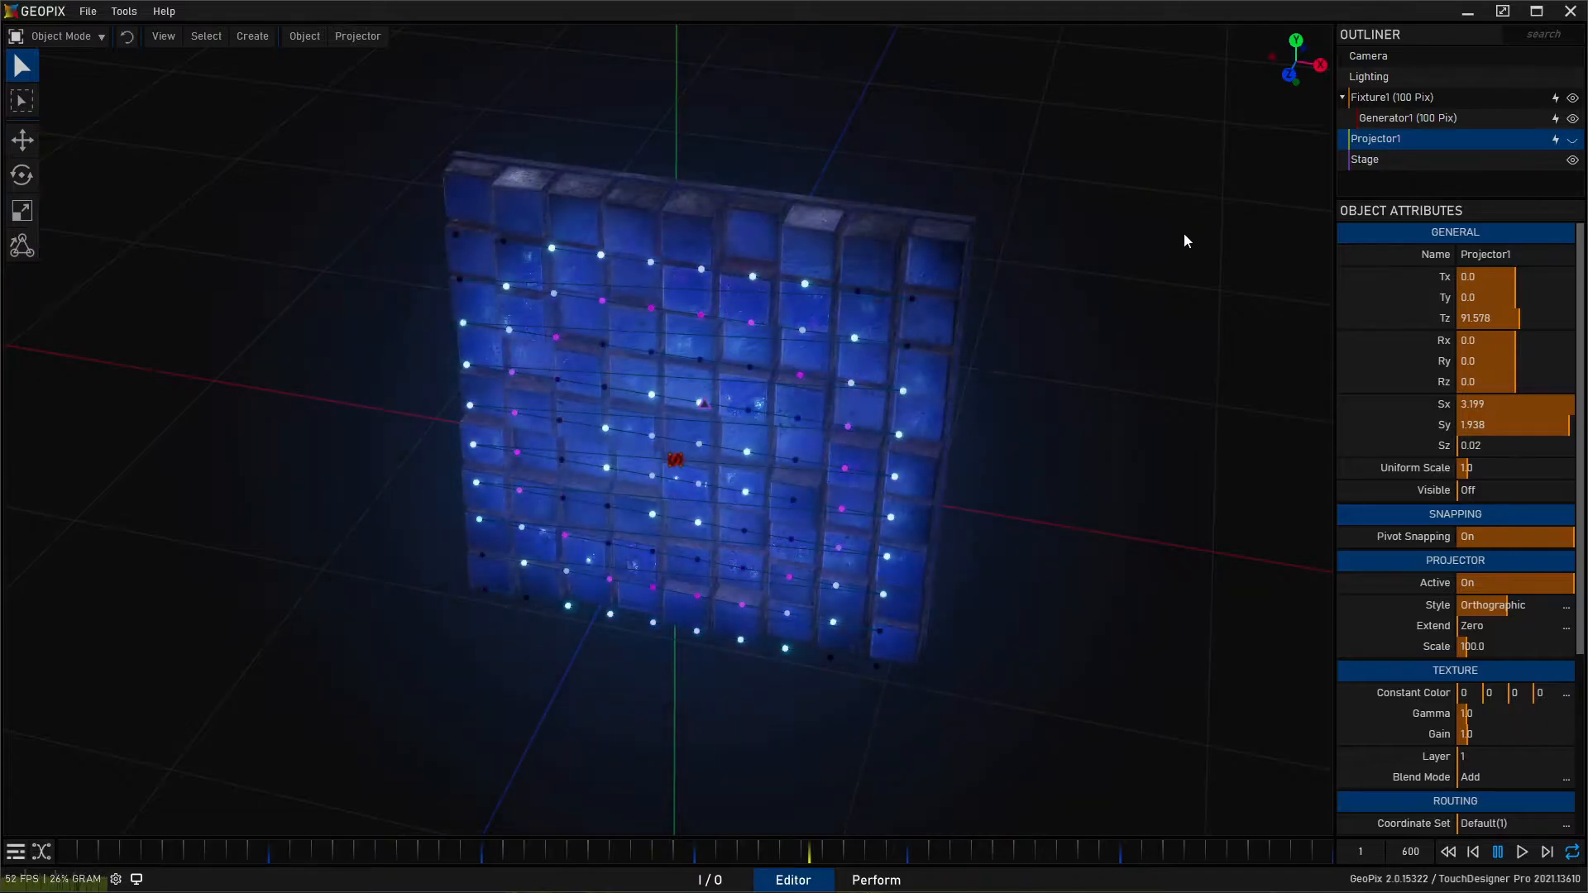
left_click(1495, 96)
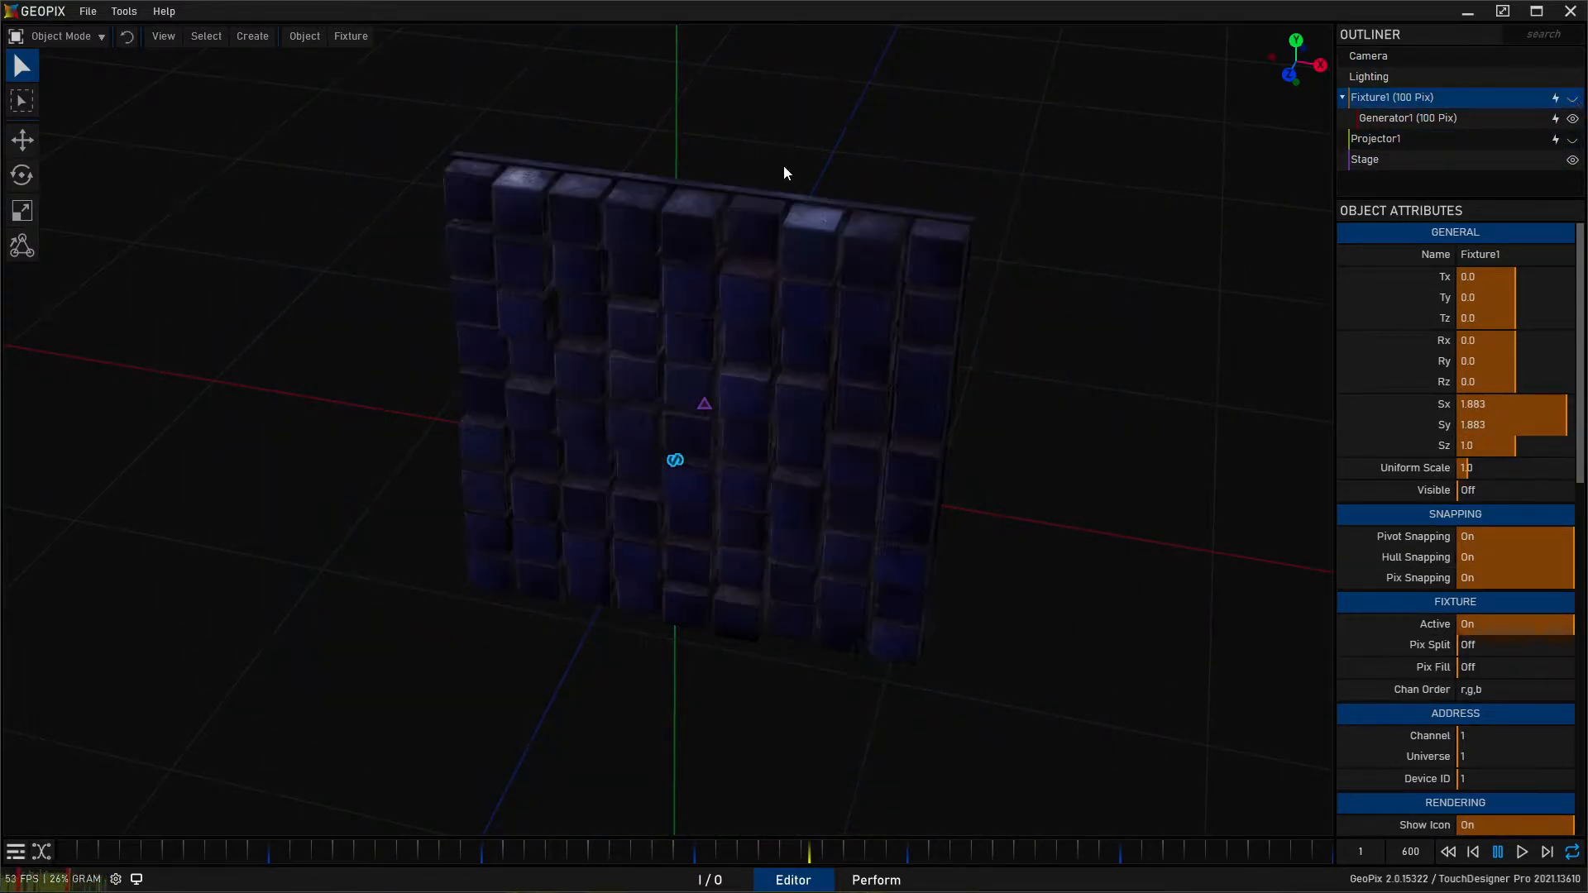
left_click(1574, 98)
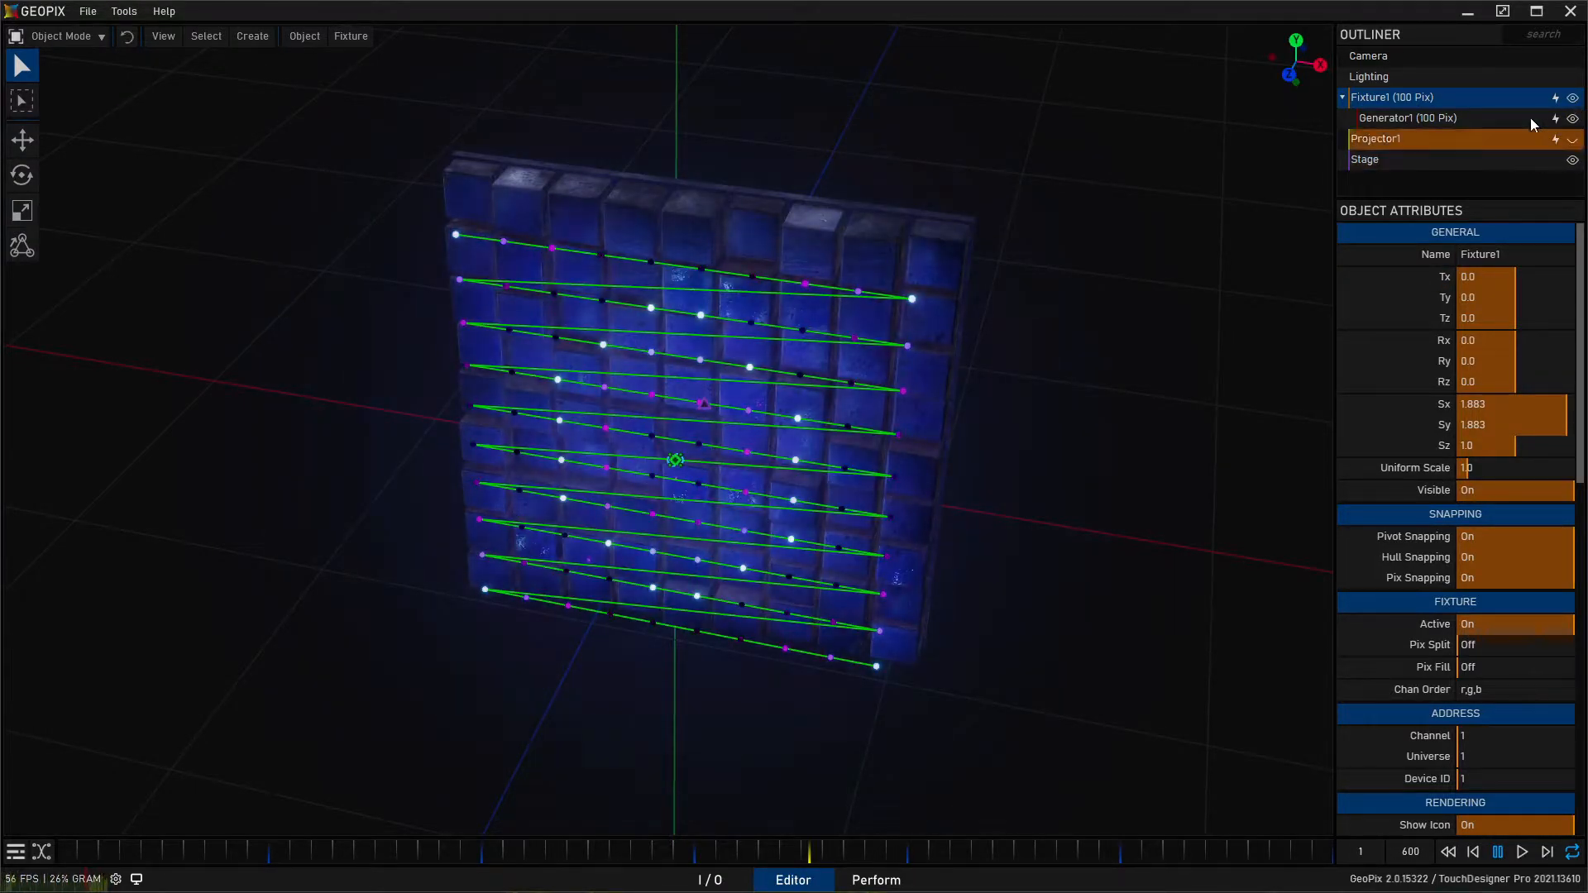
Select Generator1 to view its attributes, and collapse the Fixture1 hierarchy in the outliner
left_click(1482, 112)
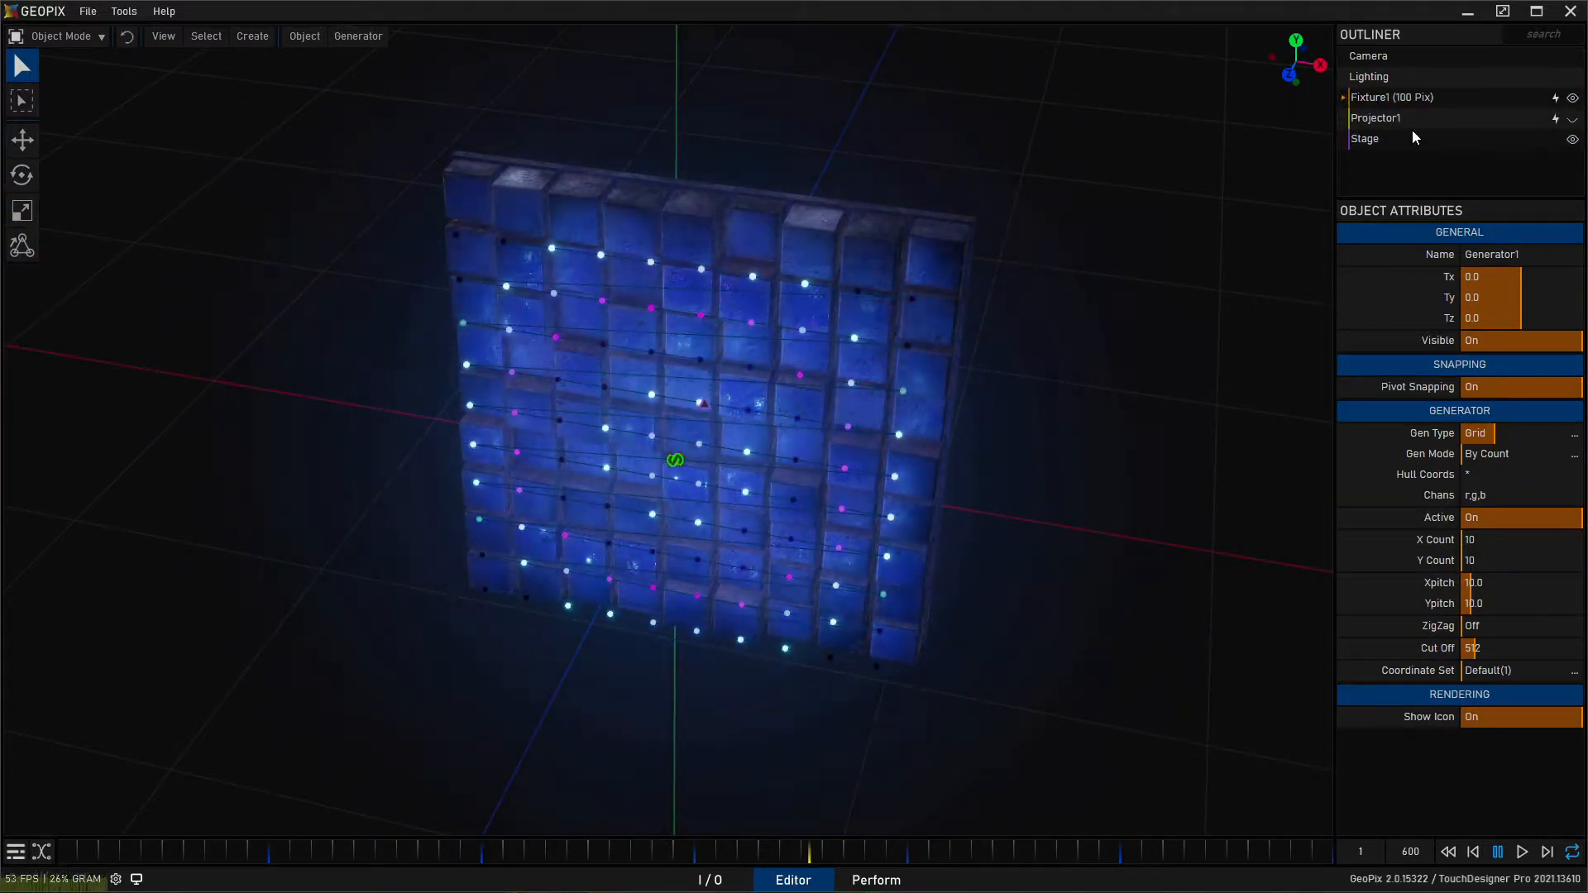
left_click(1342, 96)
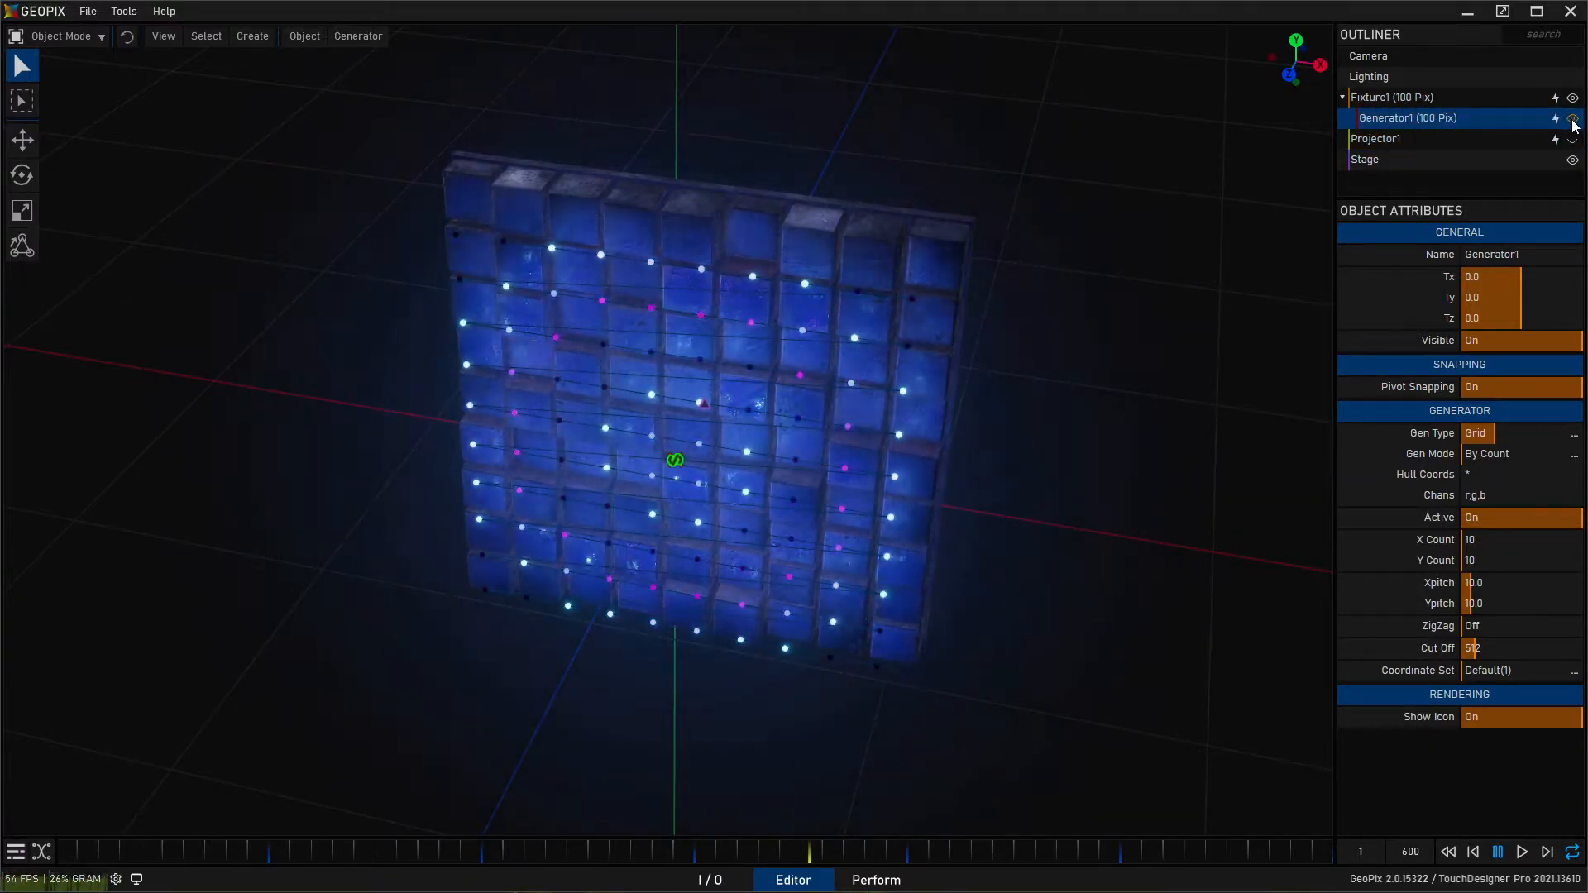
left_click(1343, 97)
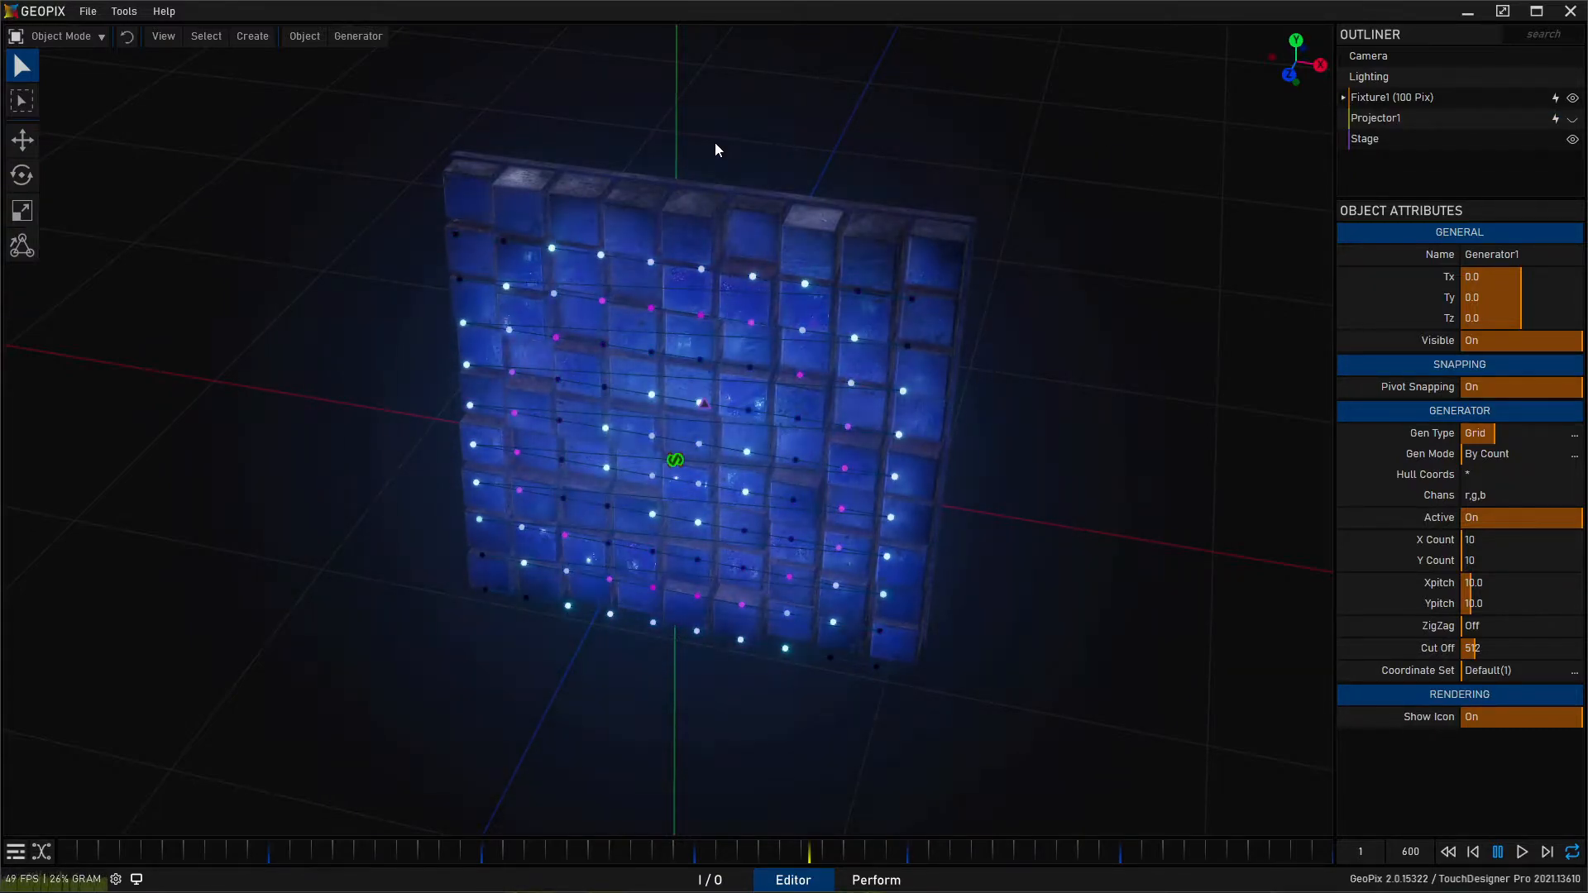
Open the Preferences, move the window clear of the model, and review the Editor Settings options
left_click(88, 8)
left_click(117, 121)
left_click_drag(328, 127, 303, 336)
scroll(296, 559, "down", 2)
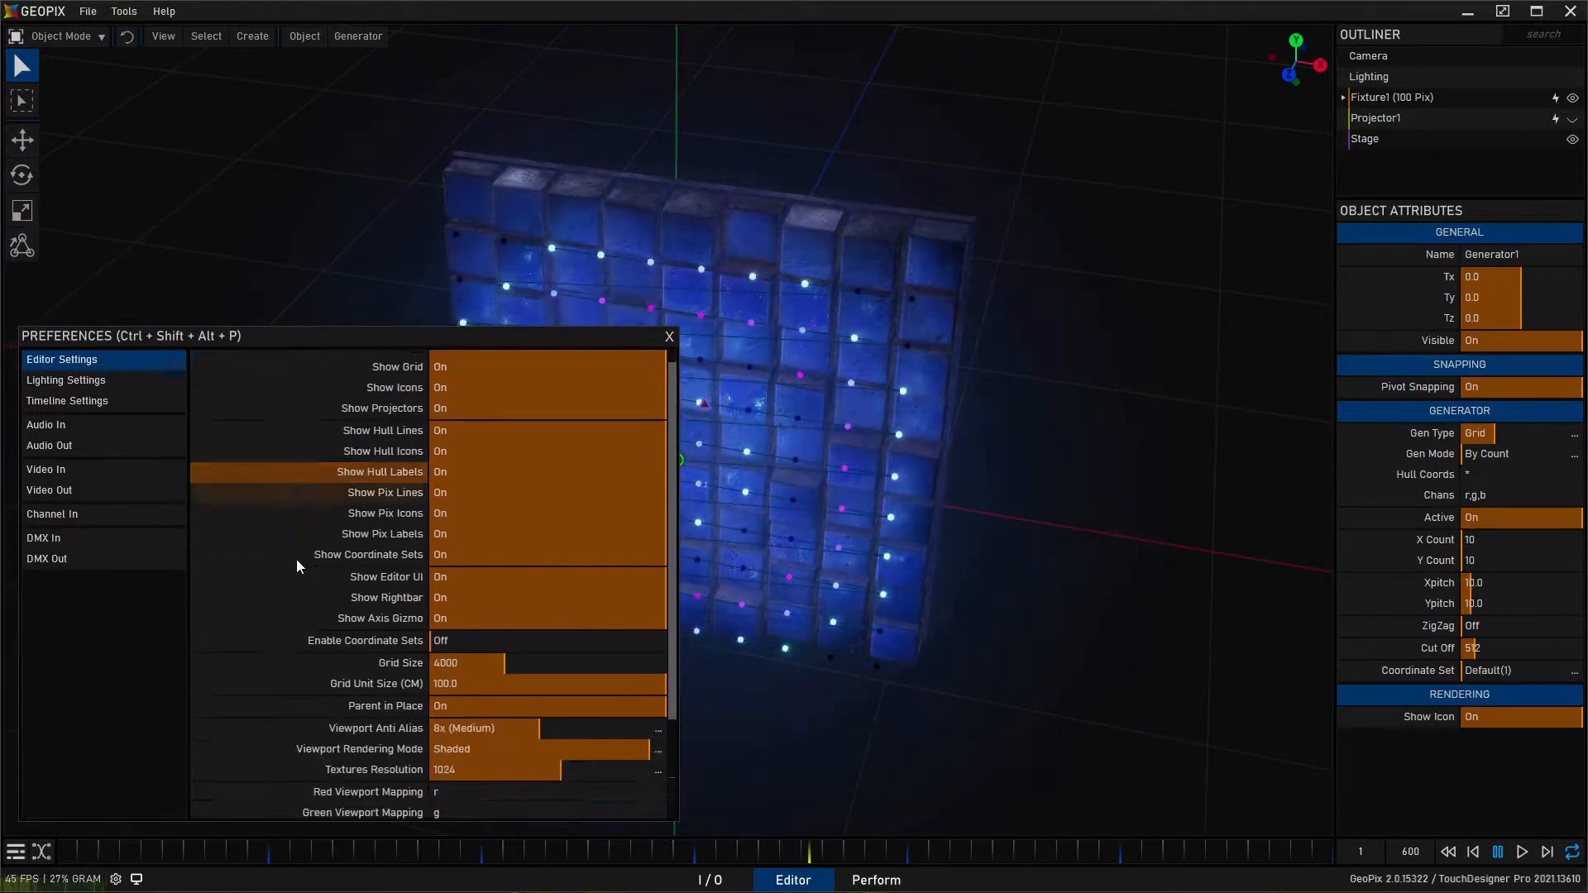
scroll(302, 560, "down", 2)
scroll(310, 560, "up", 4)
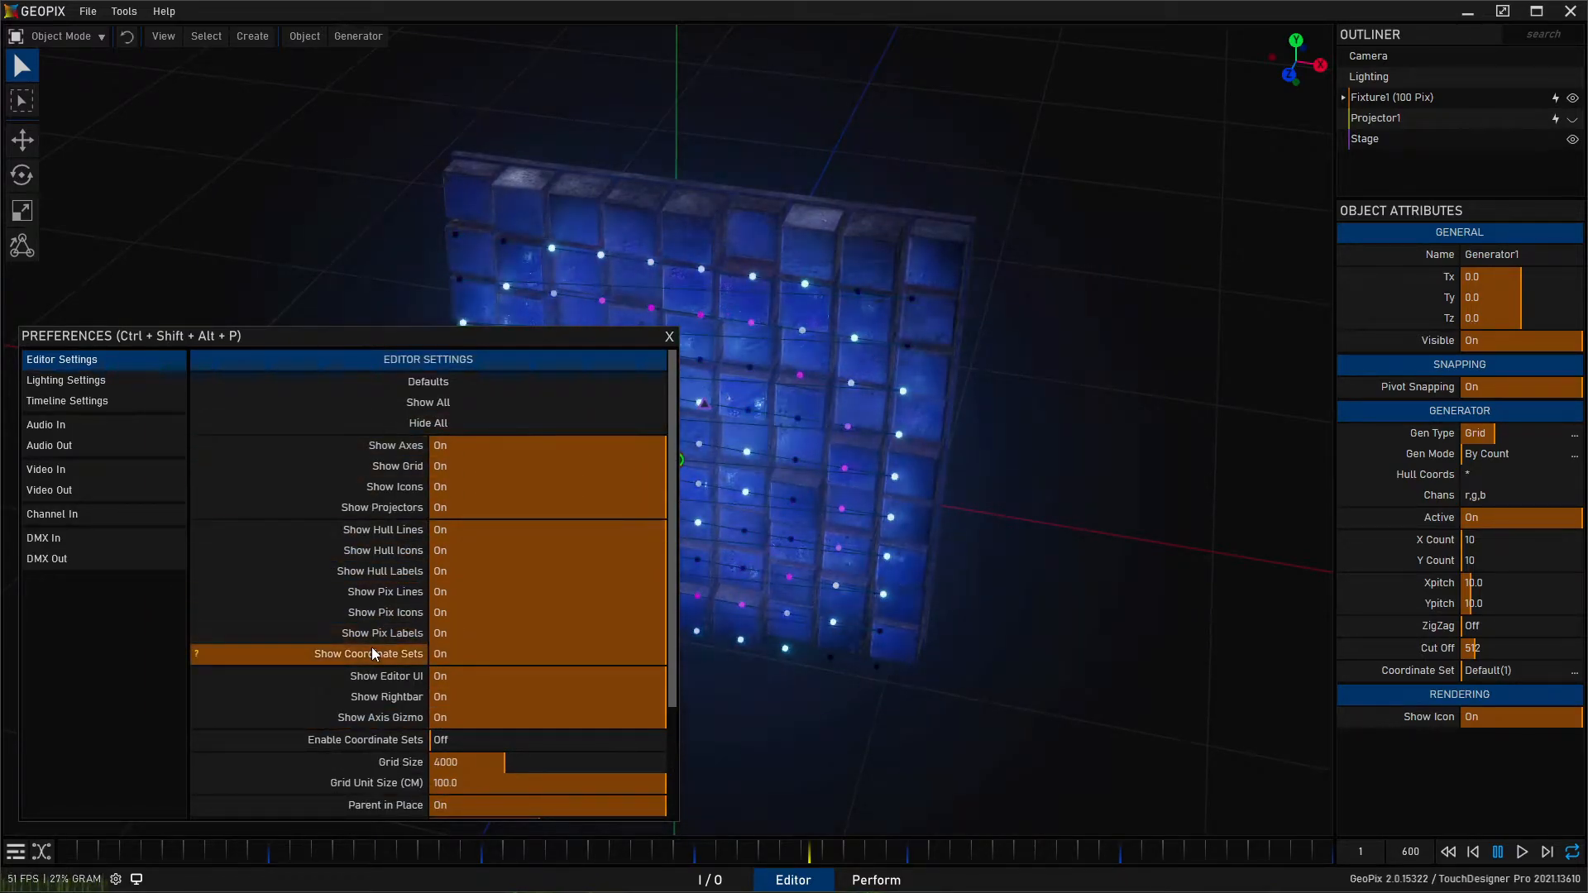
Turn off Show Axes, Show Grid, Show Icons and Show Projectors in the Editor Settings
left_click_drag(764, 383, 1004, 307, "alt")
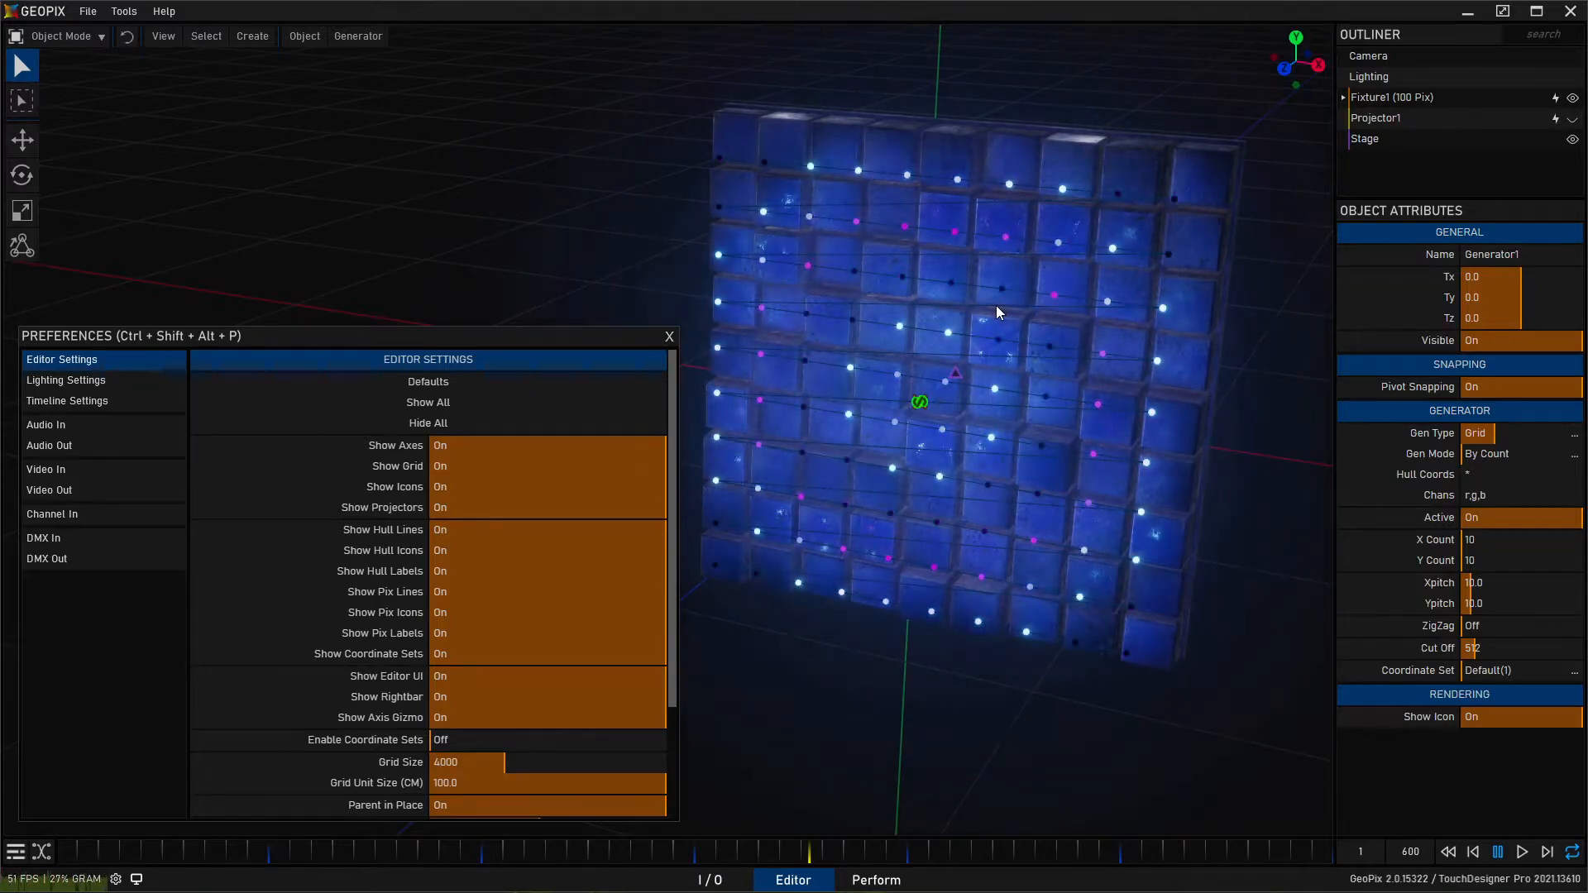
left_click(474, 445)
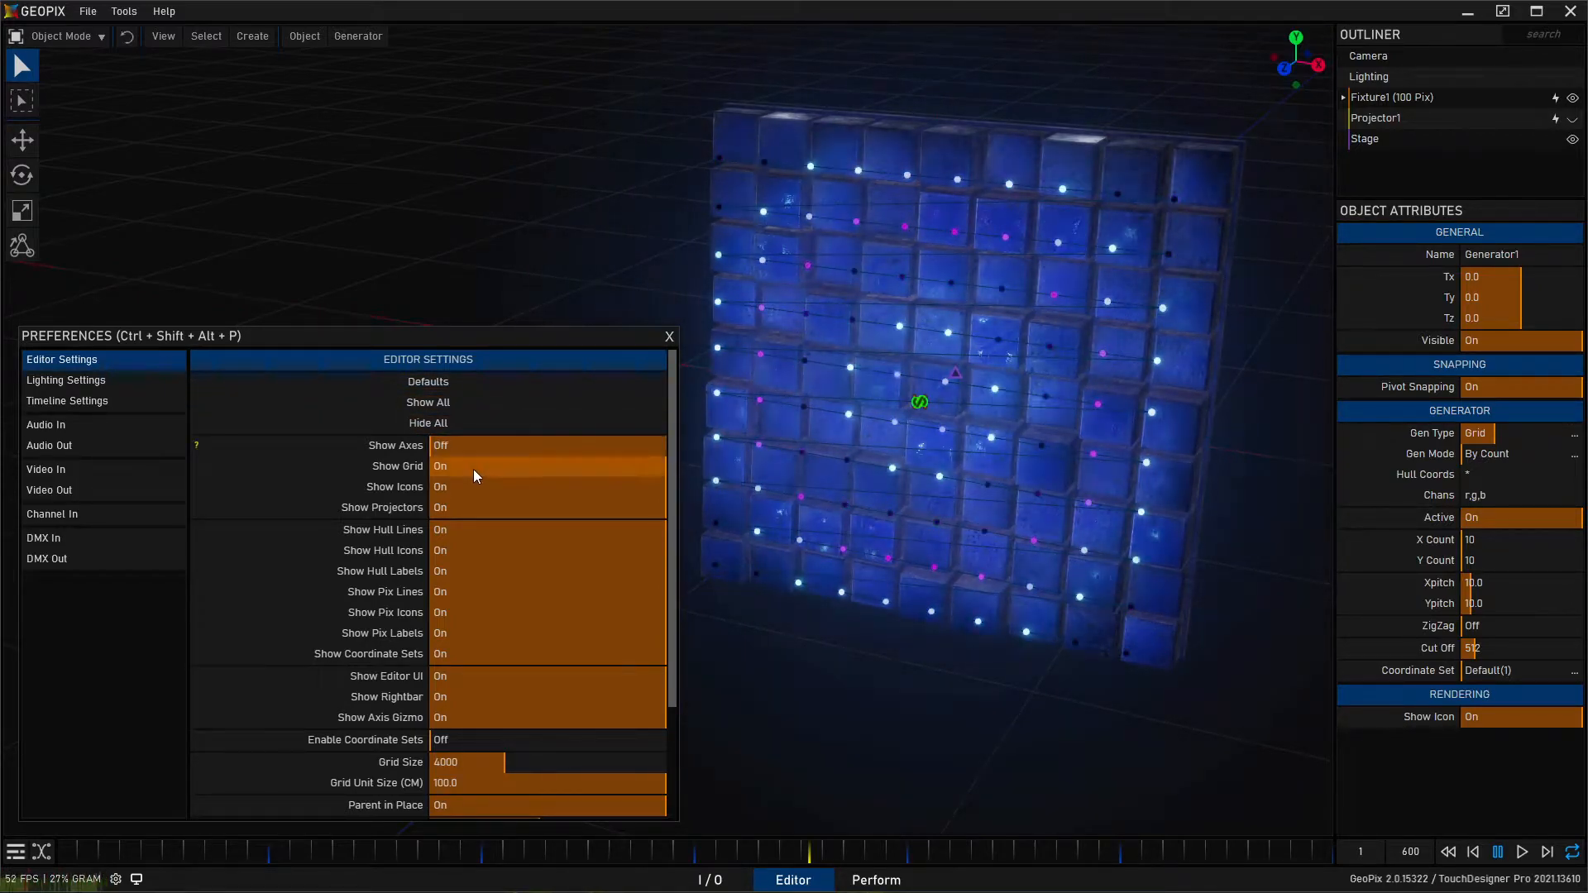
left_click(473, 467)
left_click(472, 486)
left_click(470, 507)
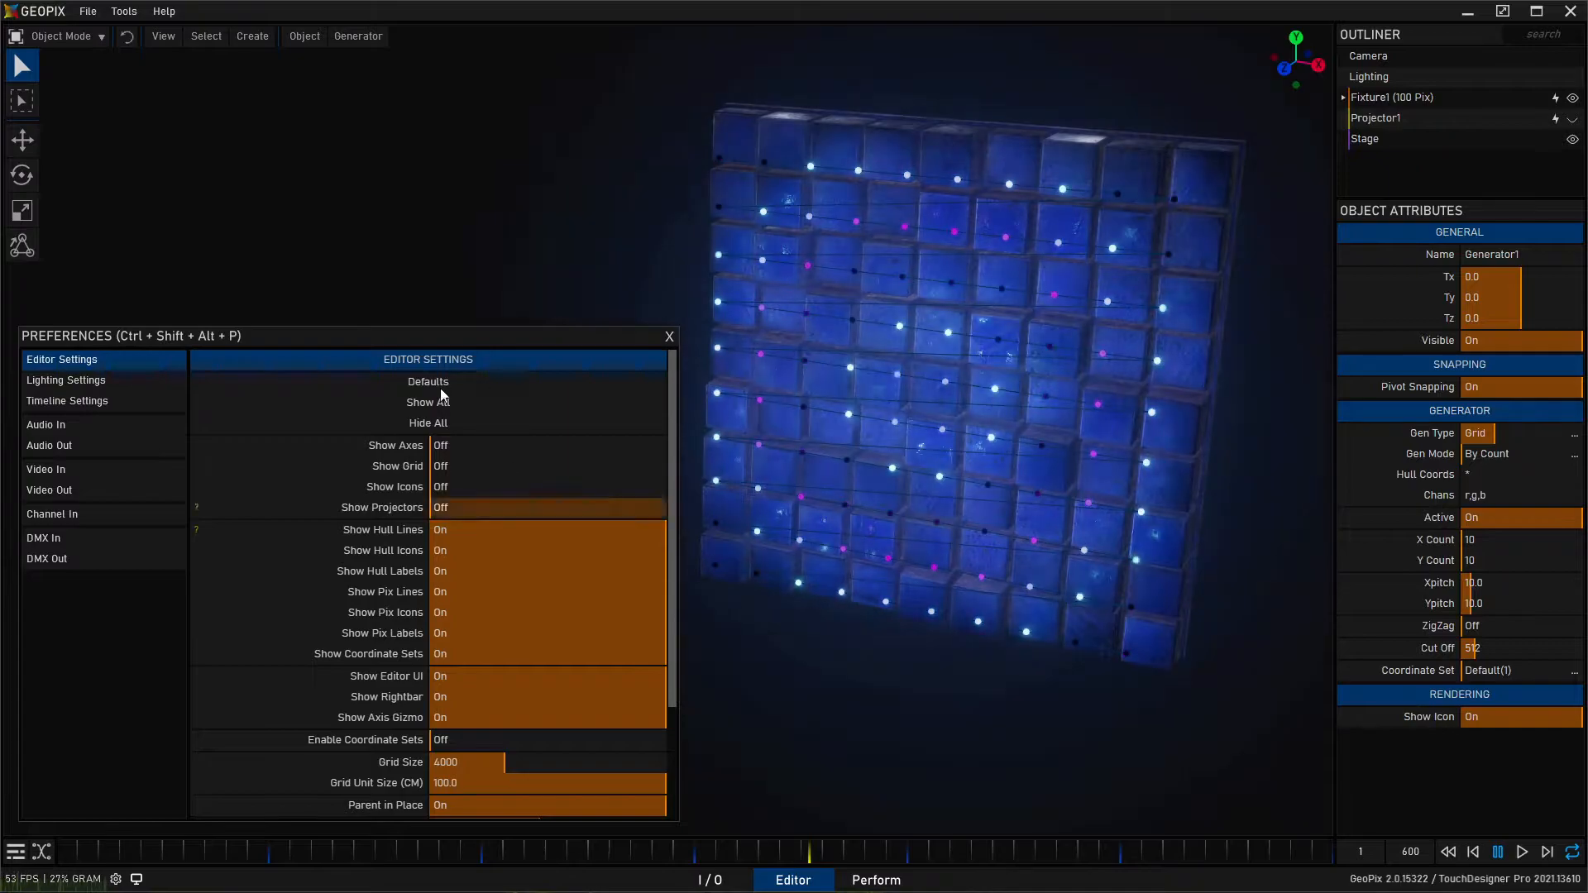
Toggle the axes, grid and icons display on and off to compare their effect in the viewport
left_click(475, 449)
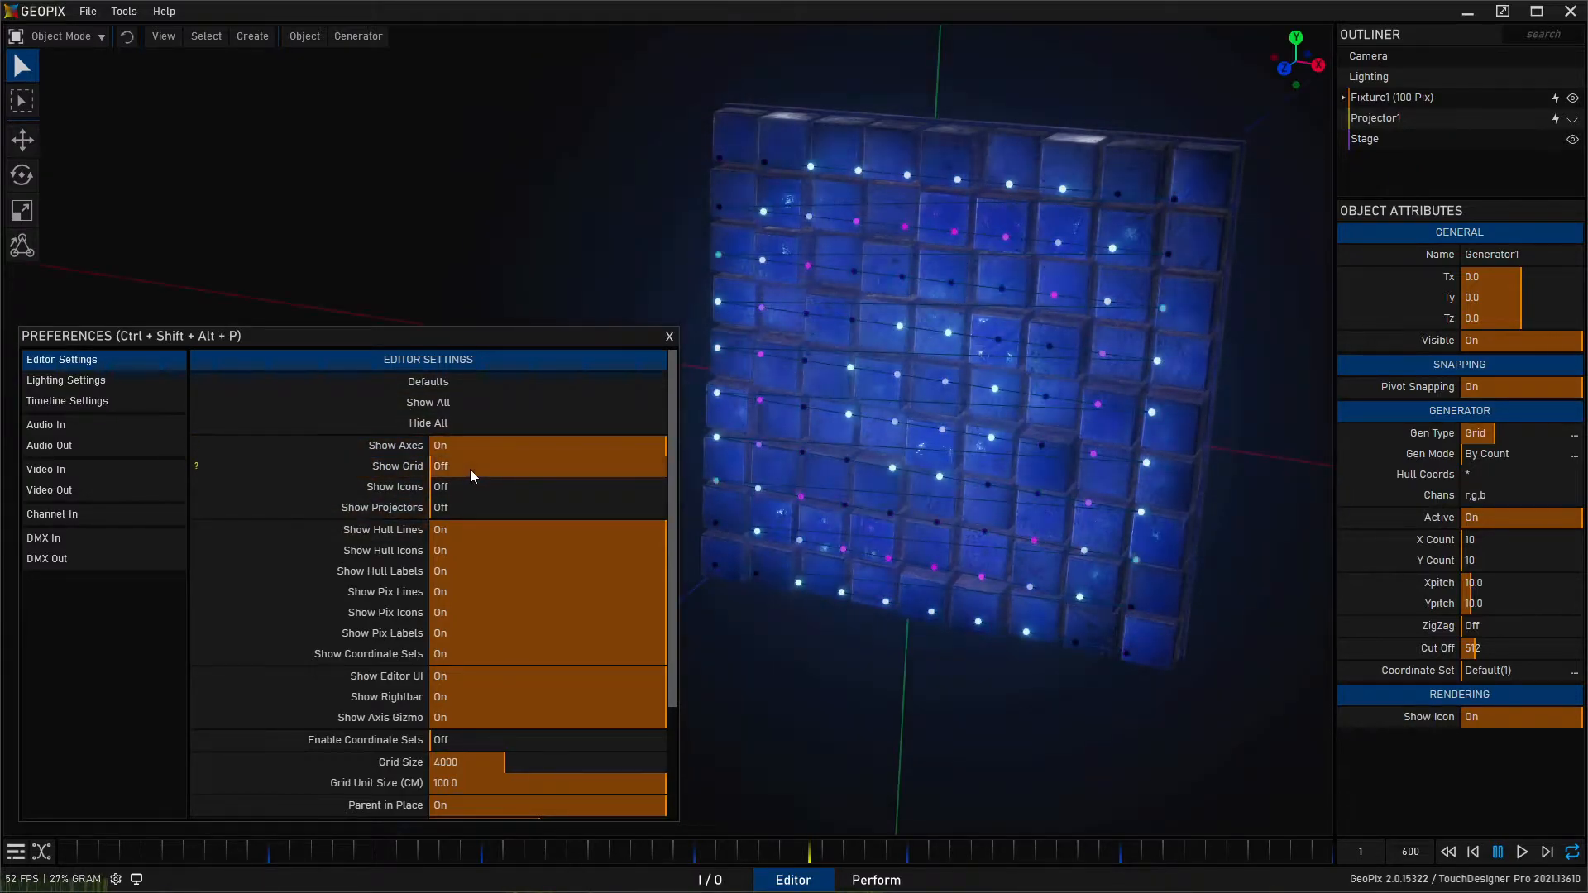
left_click(470, 469)
left_click(466, 490)
left_click(475, 470)
left_click(478, 446)
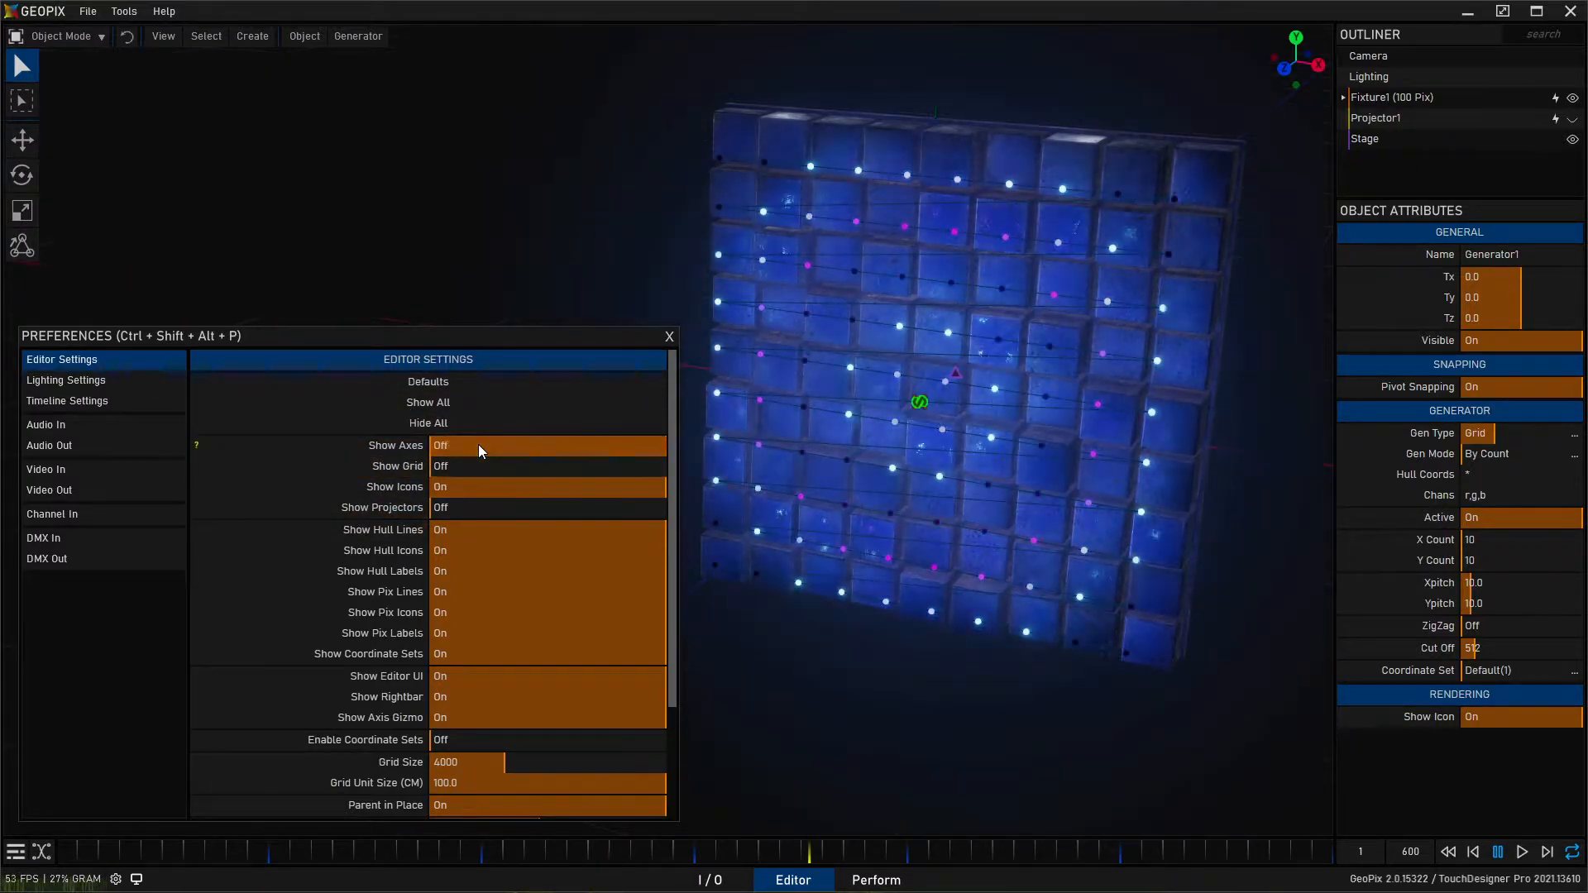
left_click(460, 489)
left_click(465, 465)
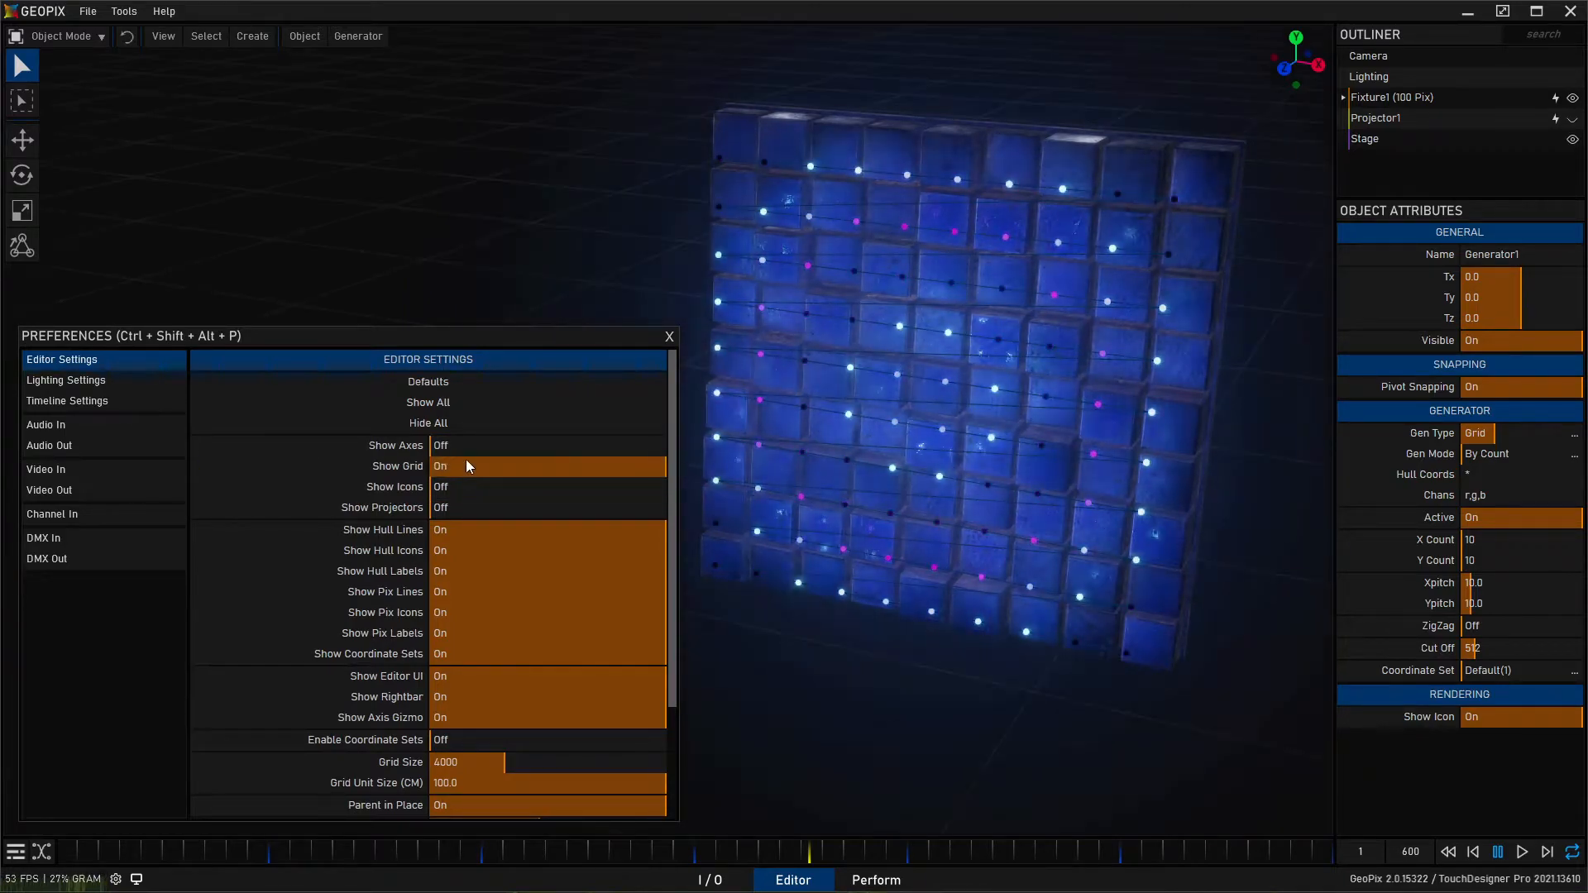
left_click(466, 449)
Toggle Show Icons repeatedly to check which object icons it controls
left_click(461, 486)
left_click(460, 486)
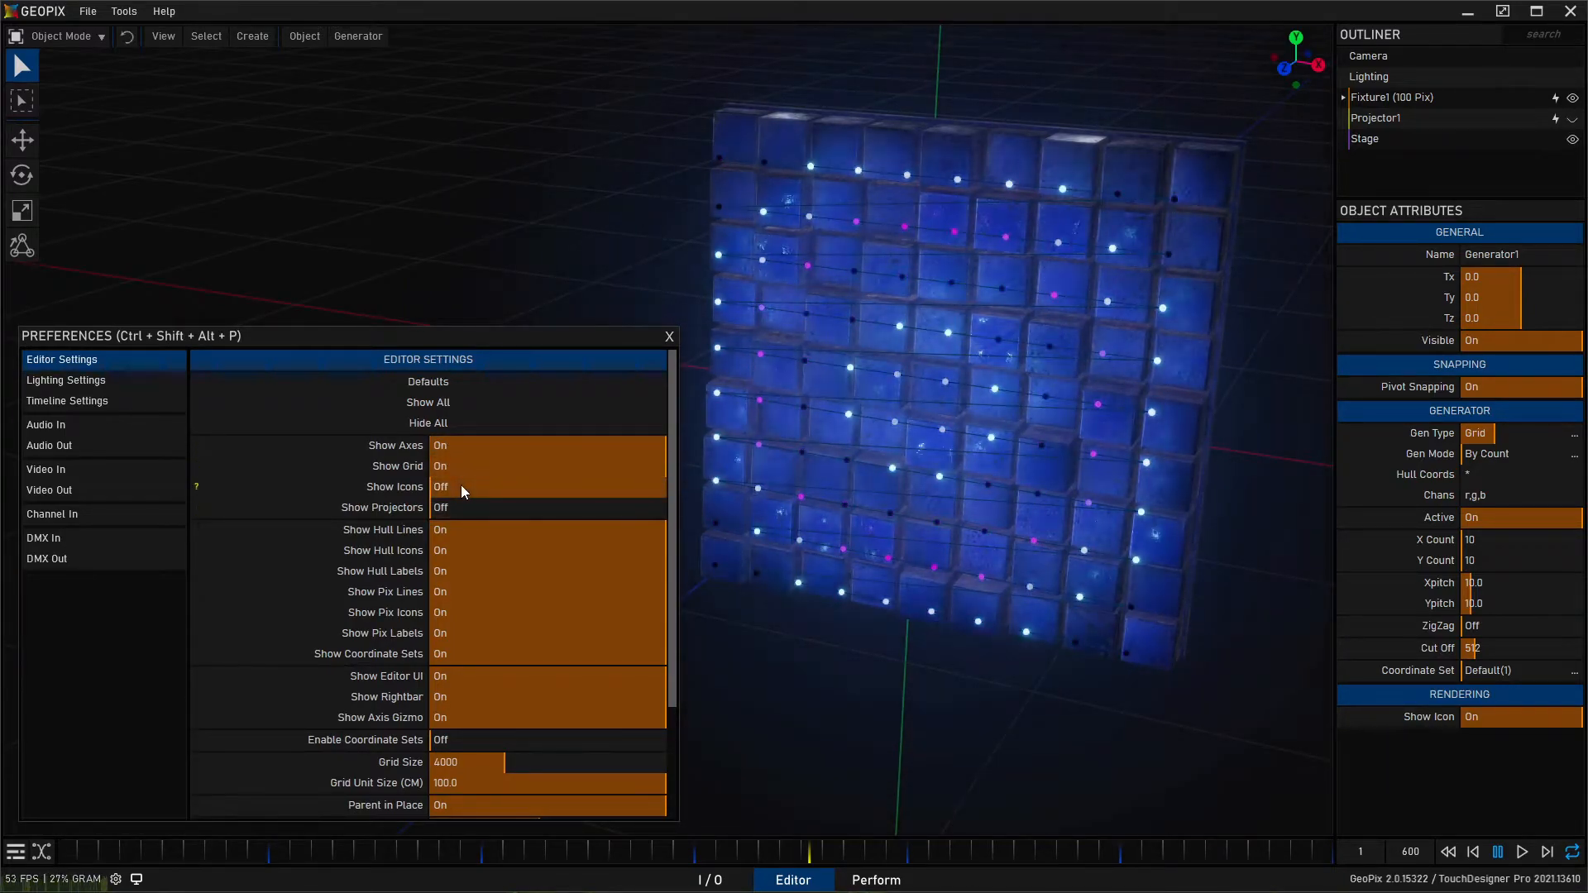
left_click(461, 488)
left_click(460, 487)
left_click(459, 485)
left_click(484, 488)
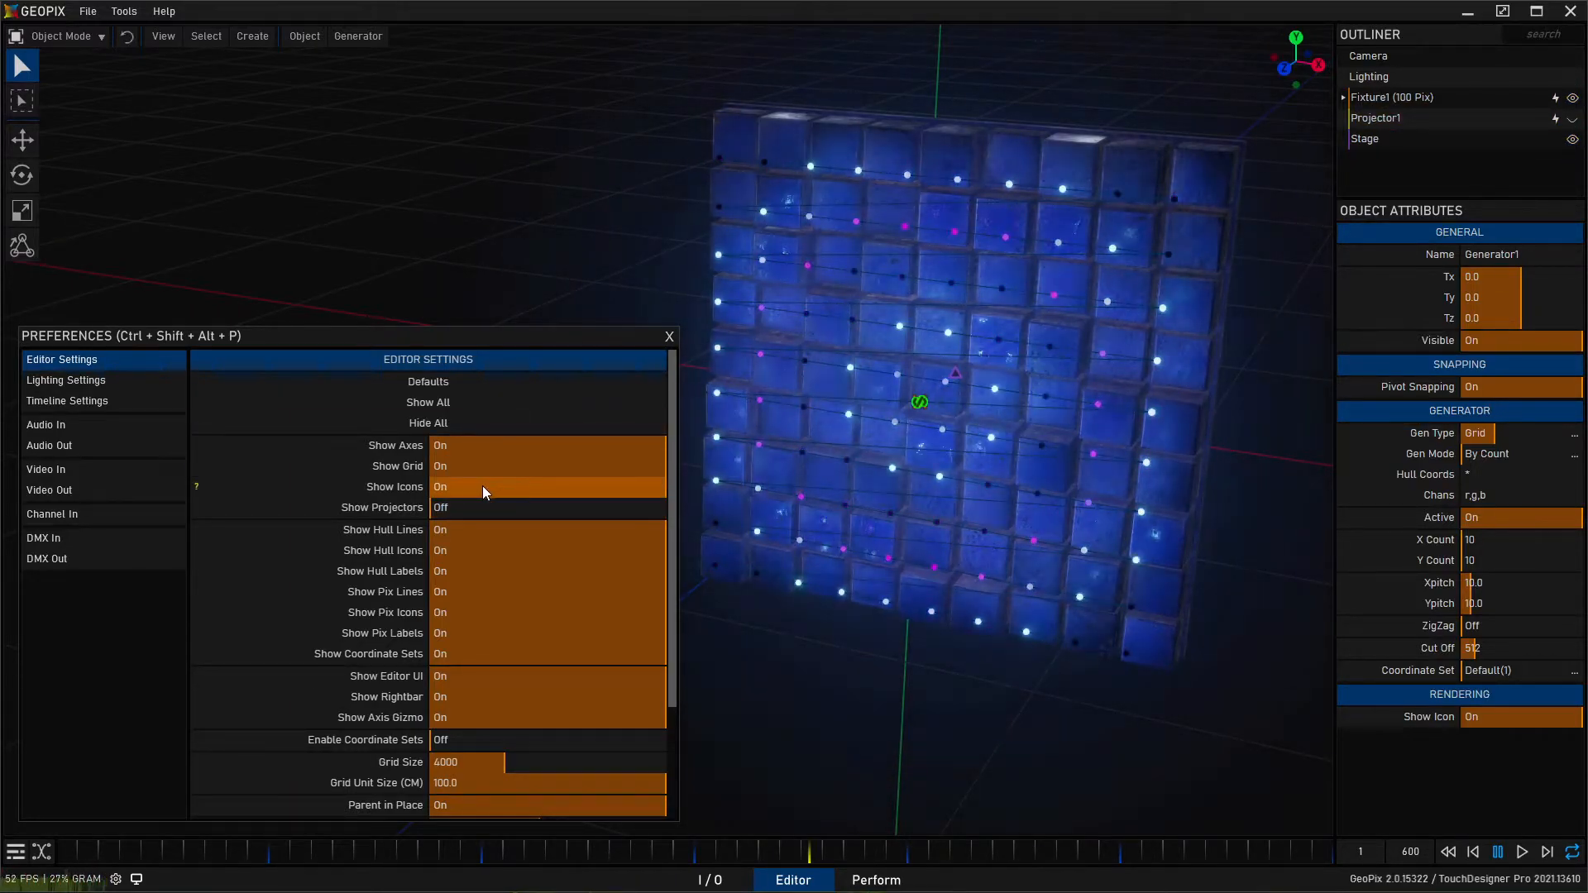
Make Projector1 visible again, and turn off Show Projectors, Show Grid and Show Axes after previewing the projector display
left_click(469, 506)
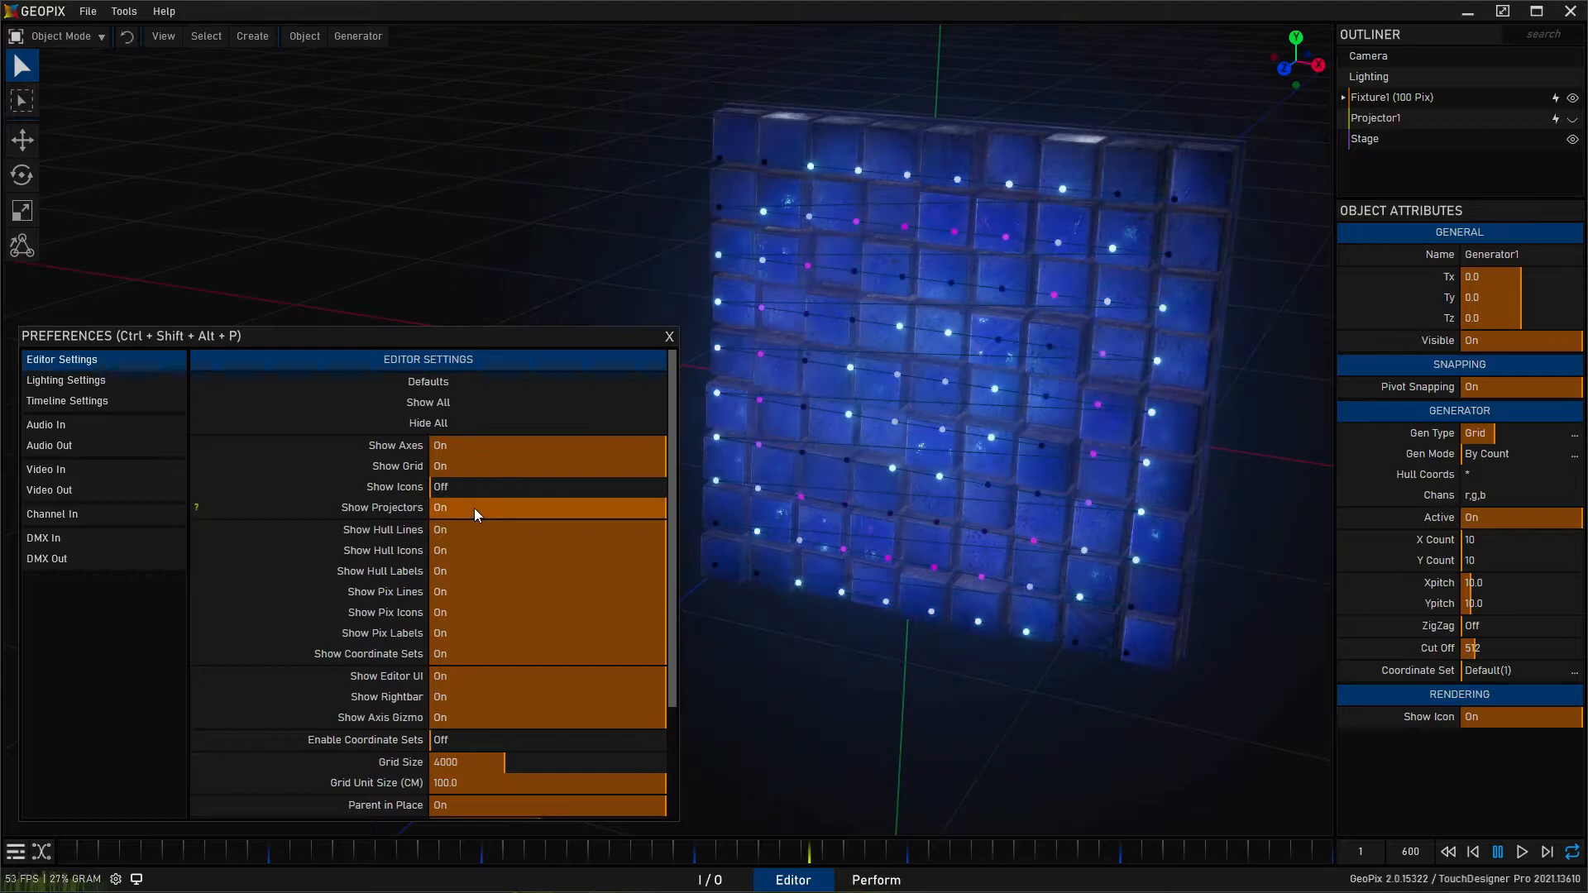
left_click(1572, 118)
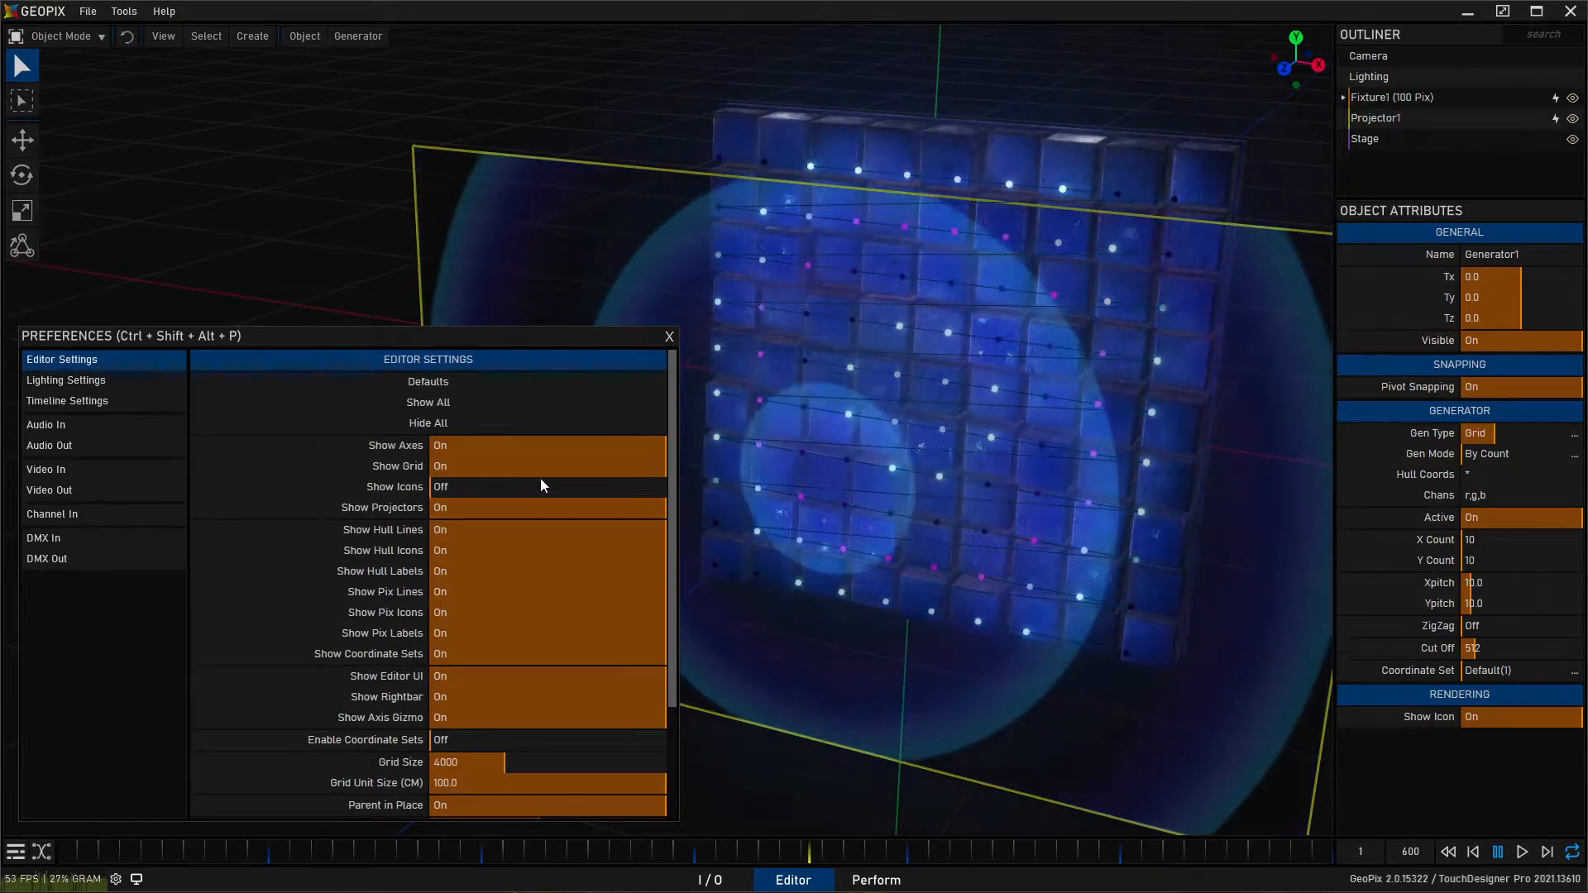
left_click(464, 503)
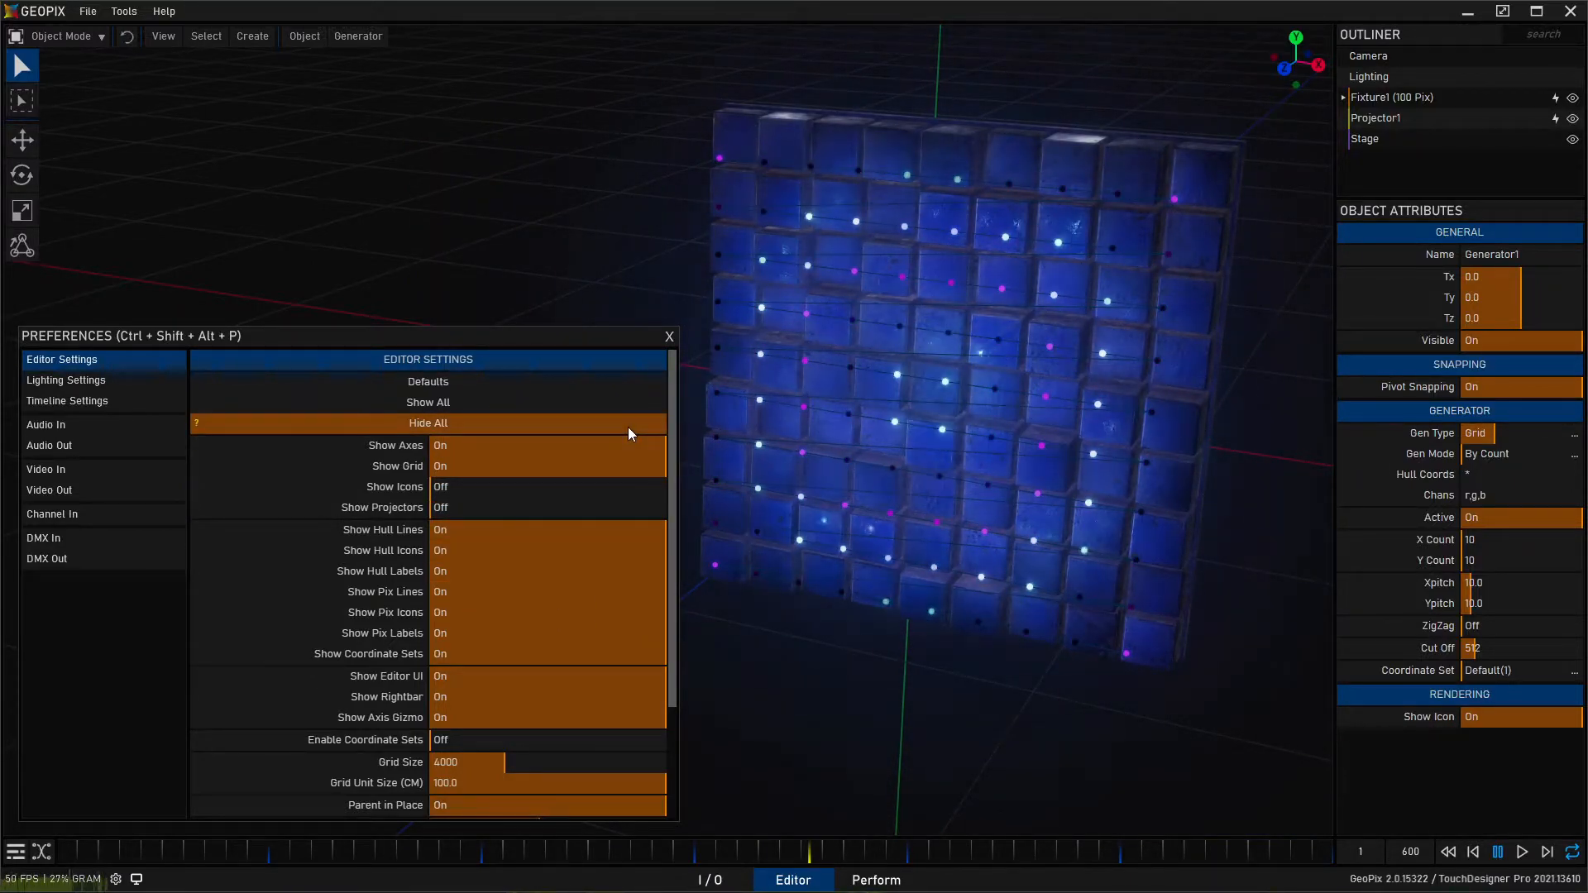
left_click(462, 469)
left_click(504, 449)
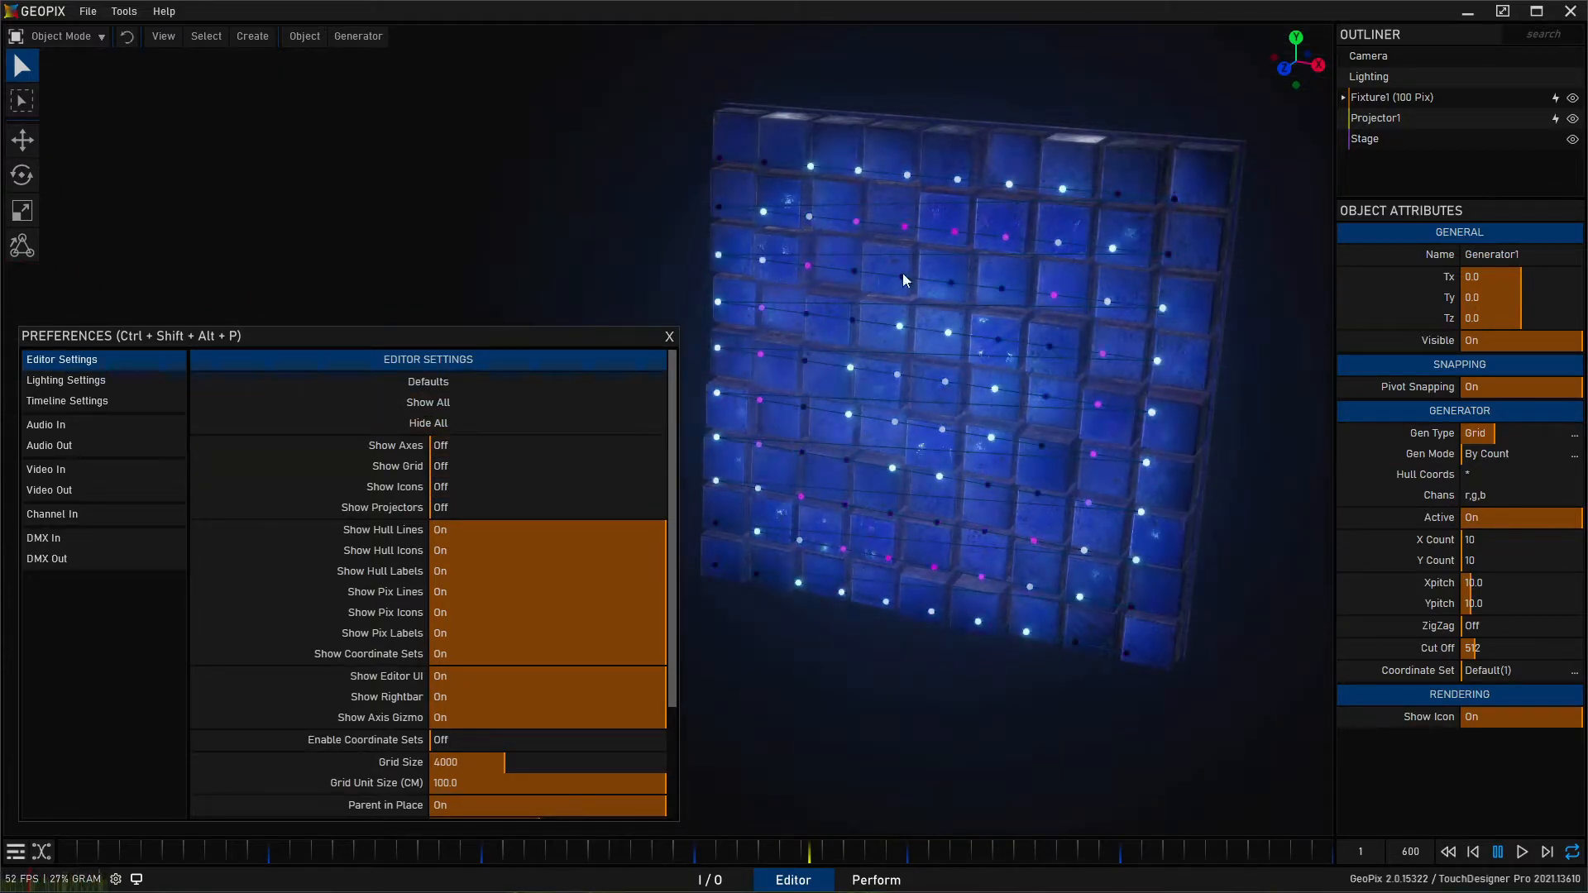
Turn off Show Hull Lines, Hull Icons, Hull Labels, Pix Lines, Pix Icons, Pix Labels and Coordinate Sets in the Editor Settings
left_click_drag(420, 335, 278, 395)
middle_click_drag(776, 260, 919, 406)
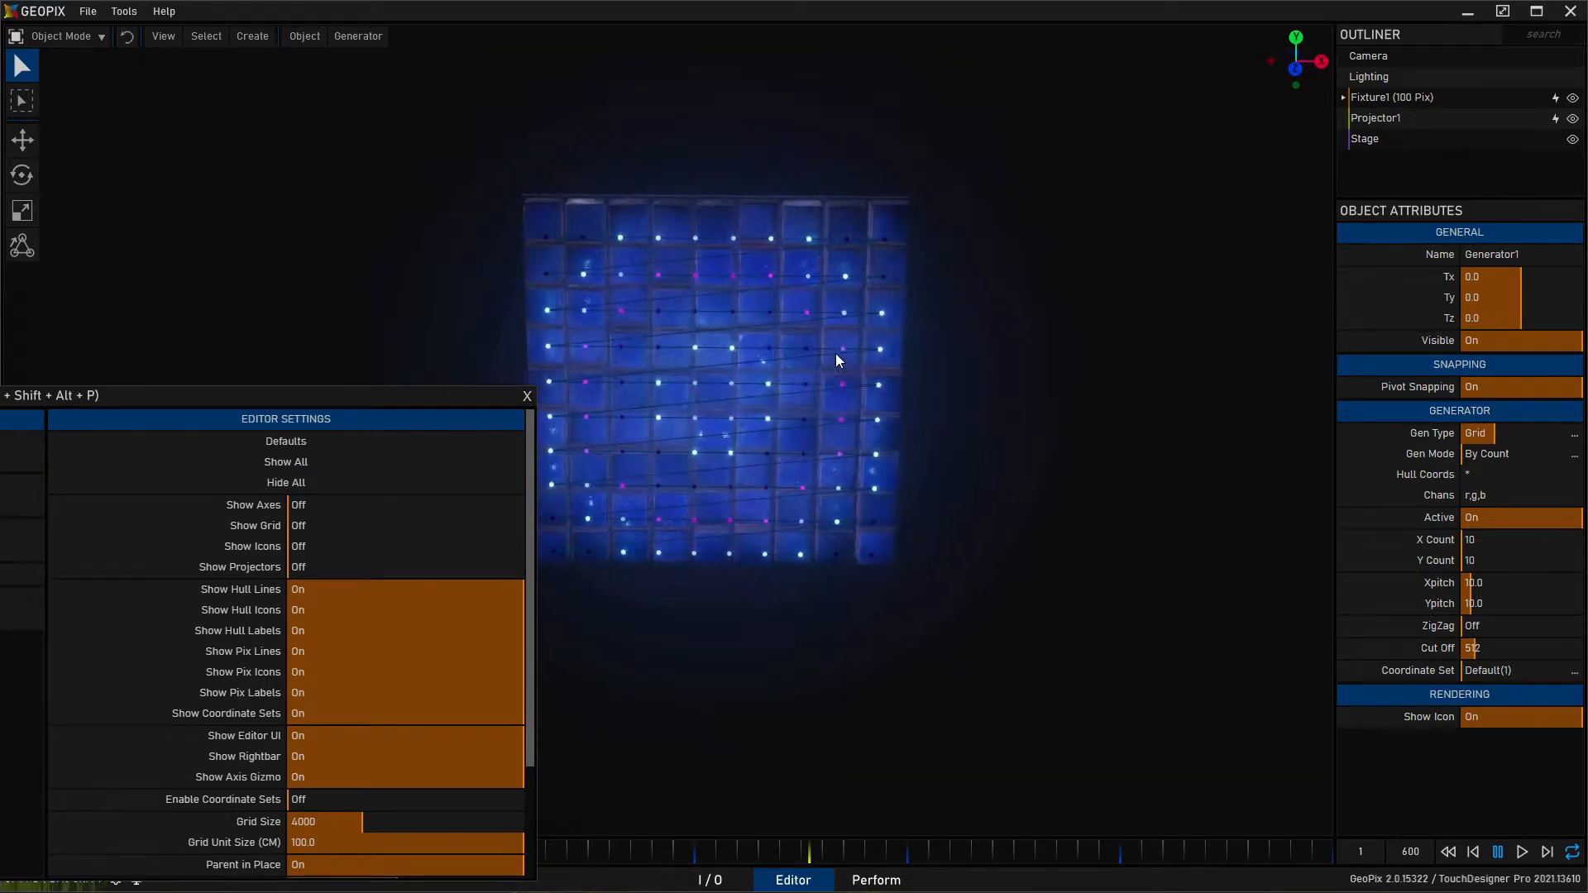
left_click_drag(220, 399, 351, 346)
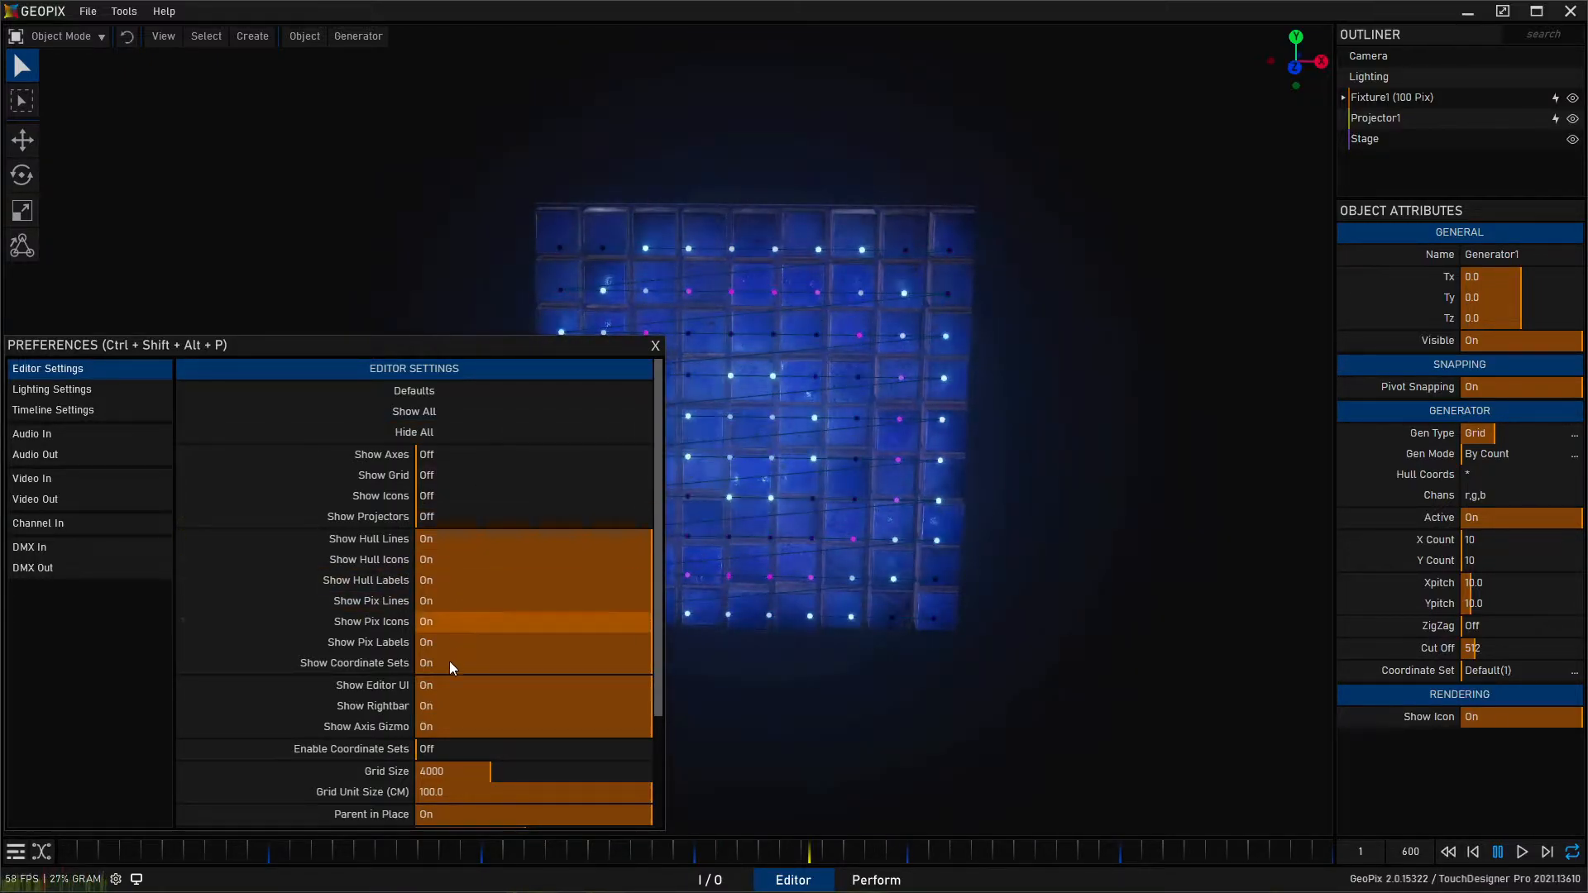
left_click(452, 543)
left_click(454, 562)
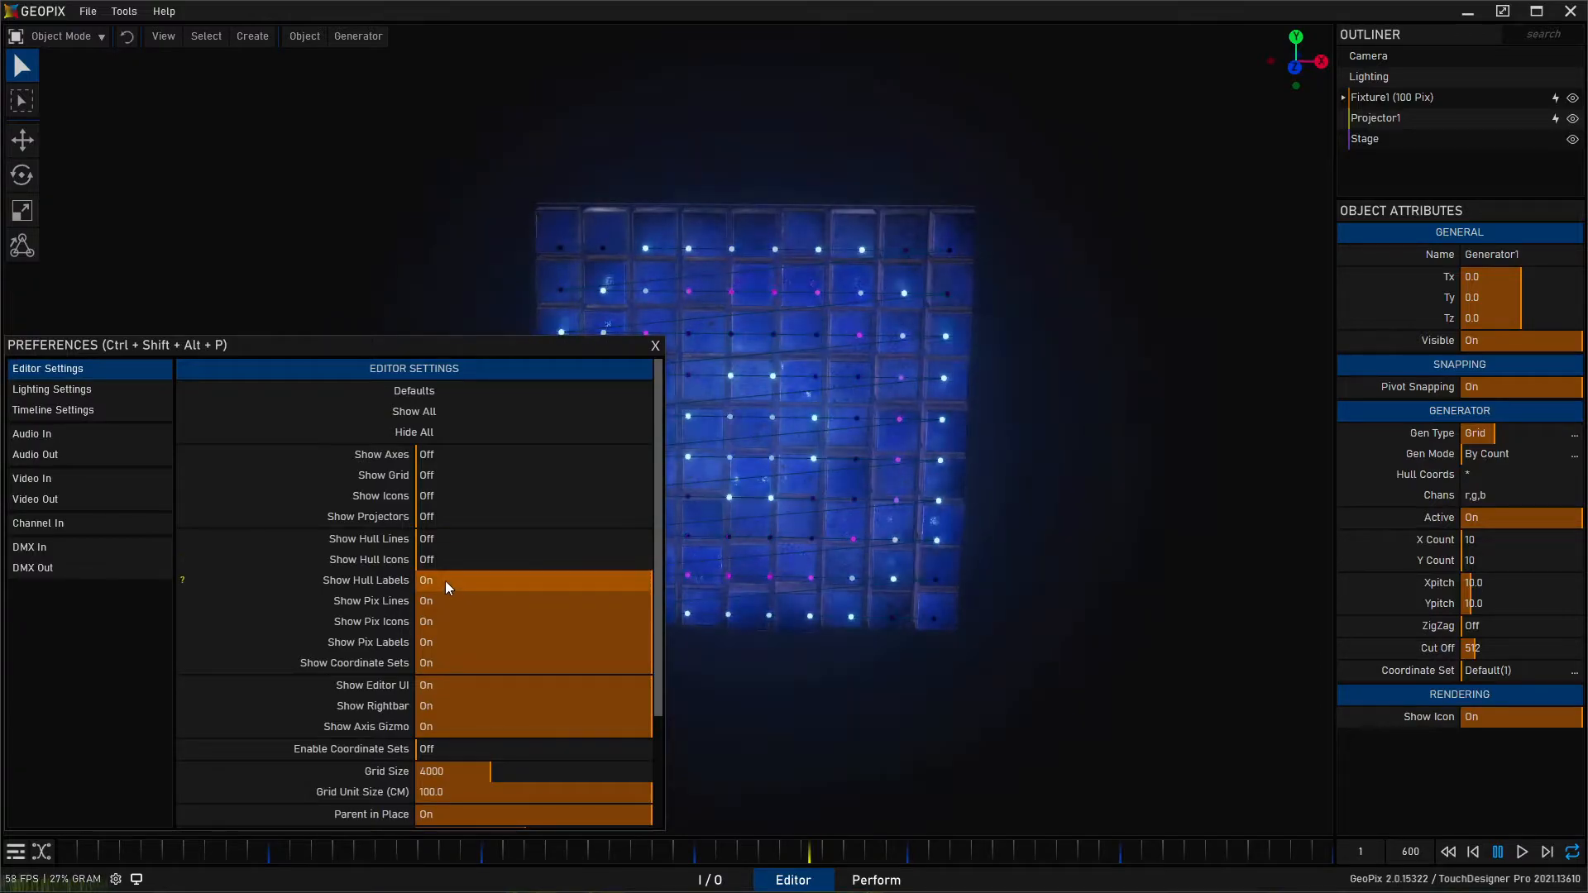
left_click(445, 581)
left_click(440, 601)
left_click(444, 622)
left_click(445, 642)
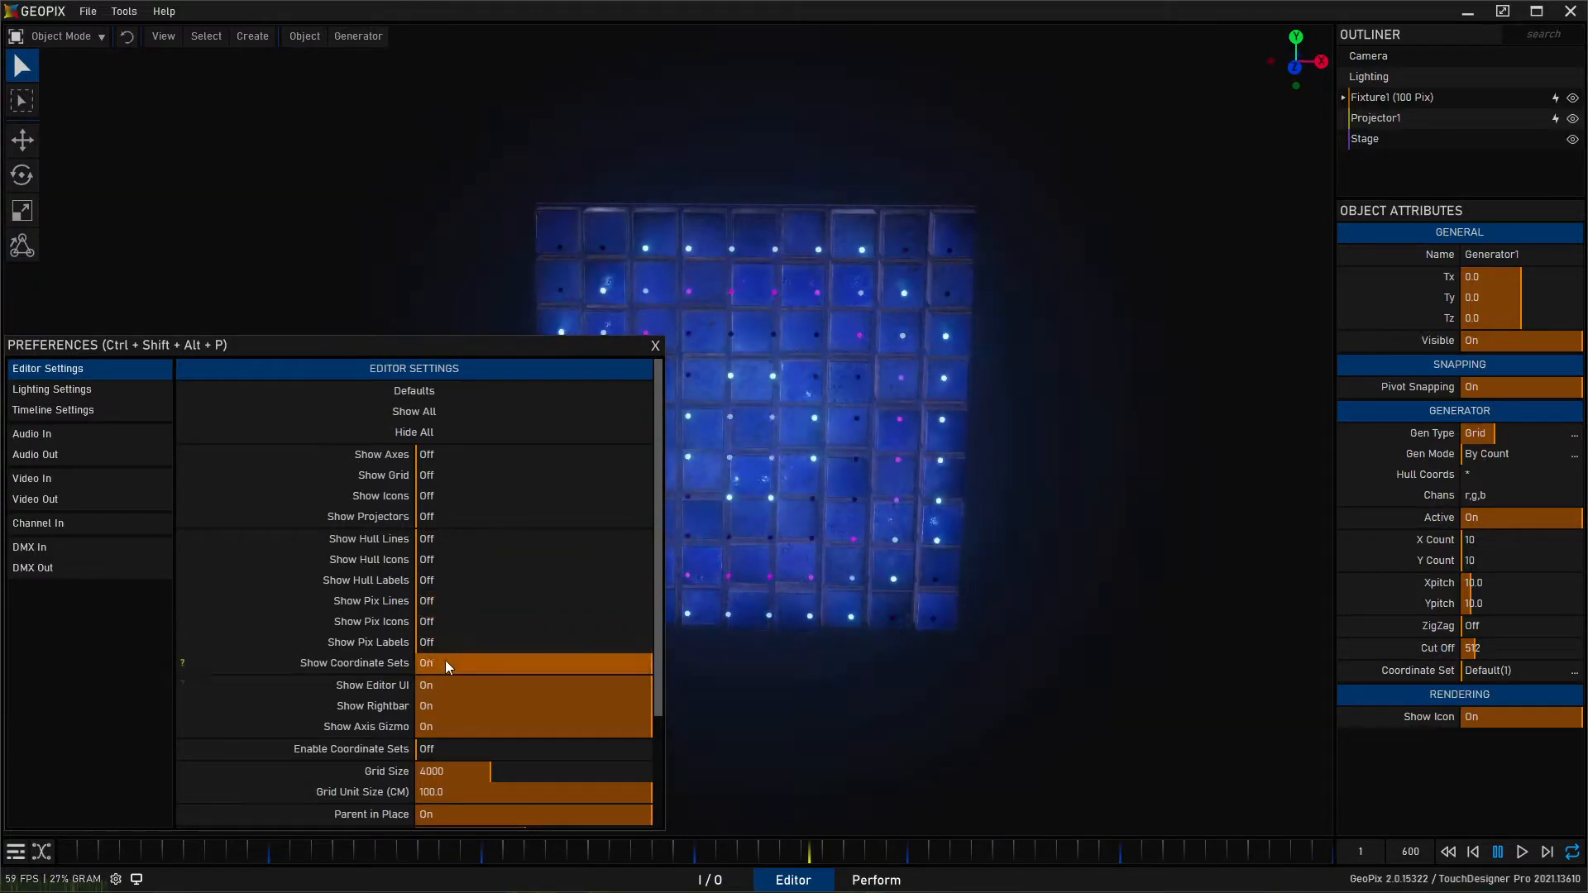
left_click(445, 661)
Toggle Show Hull Lines on and off to check its effect on the pixel grid
middle_click_drag(901, 385, 803, 397, "shift")
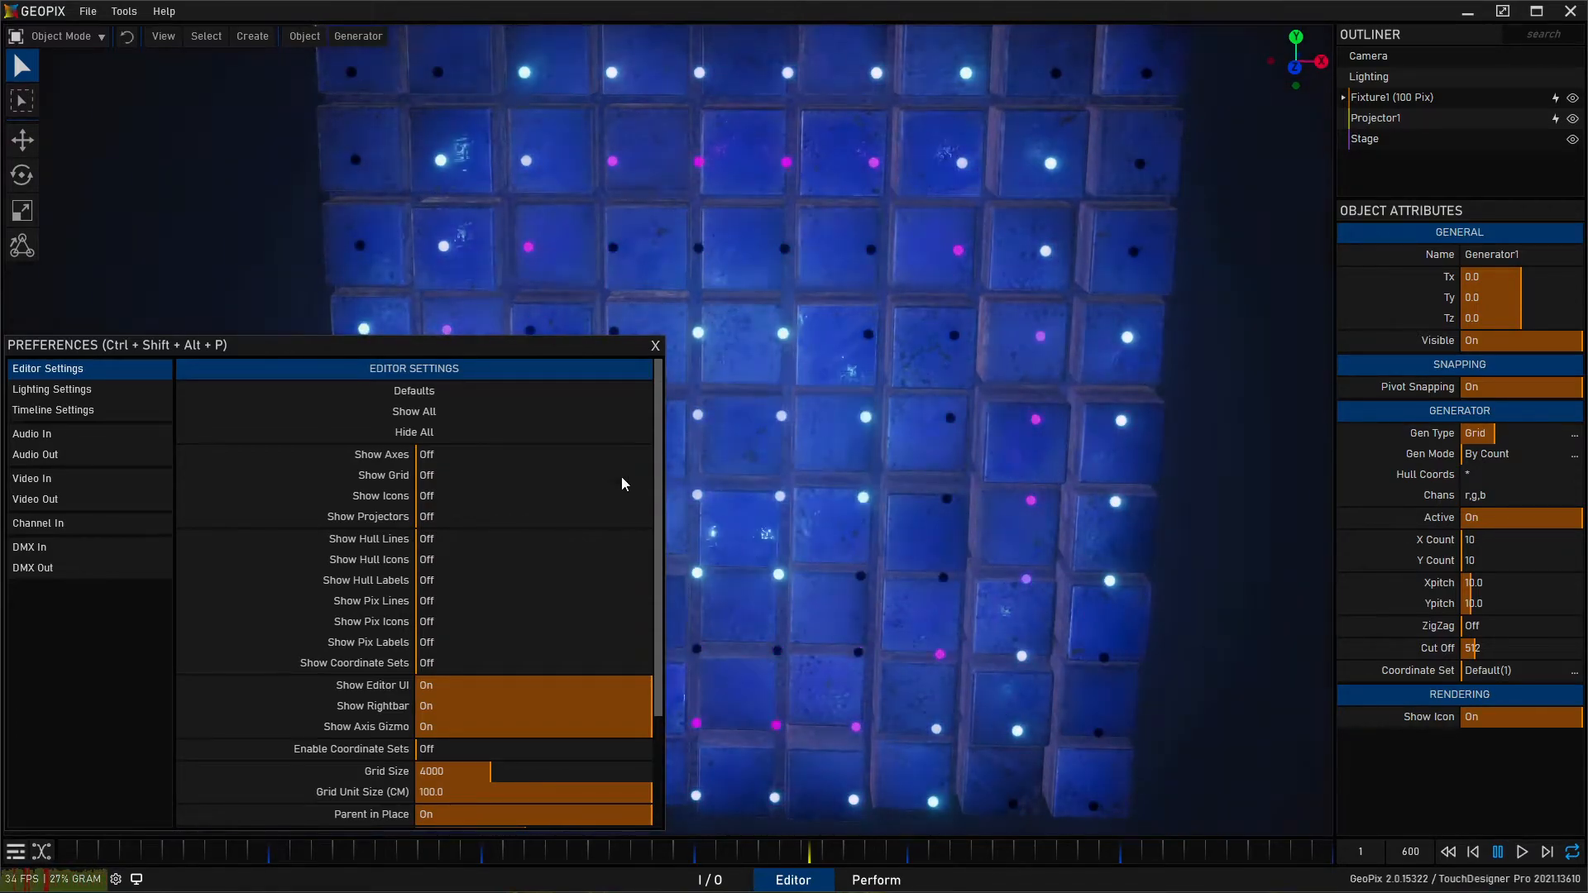
left_click(440, 540)
left_click(478, 542)
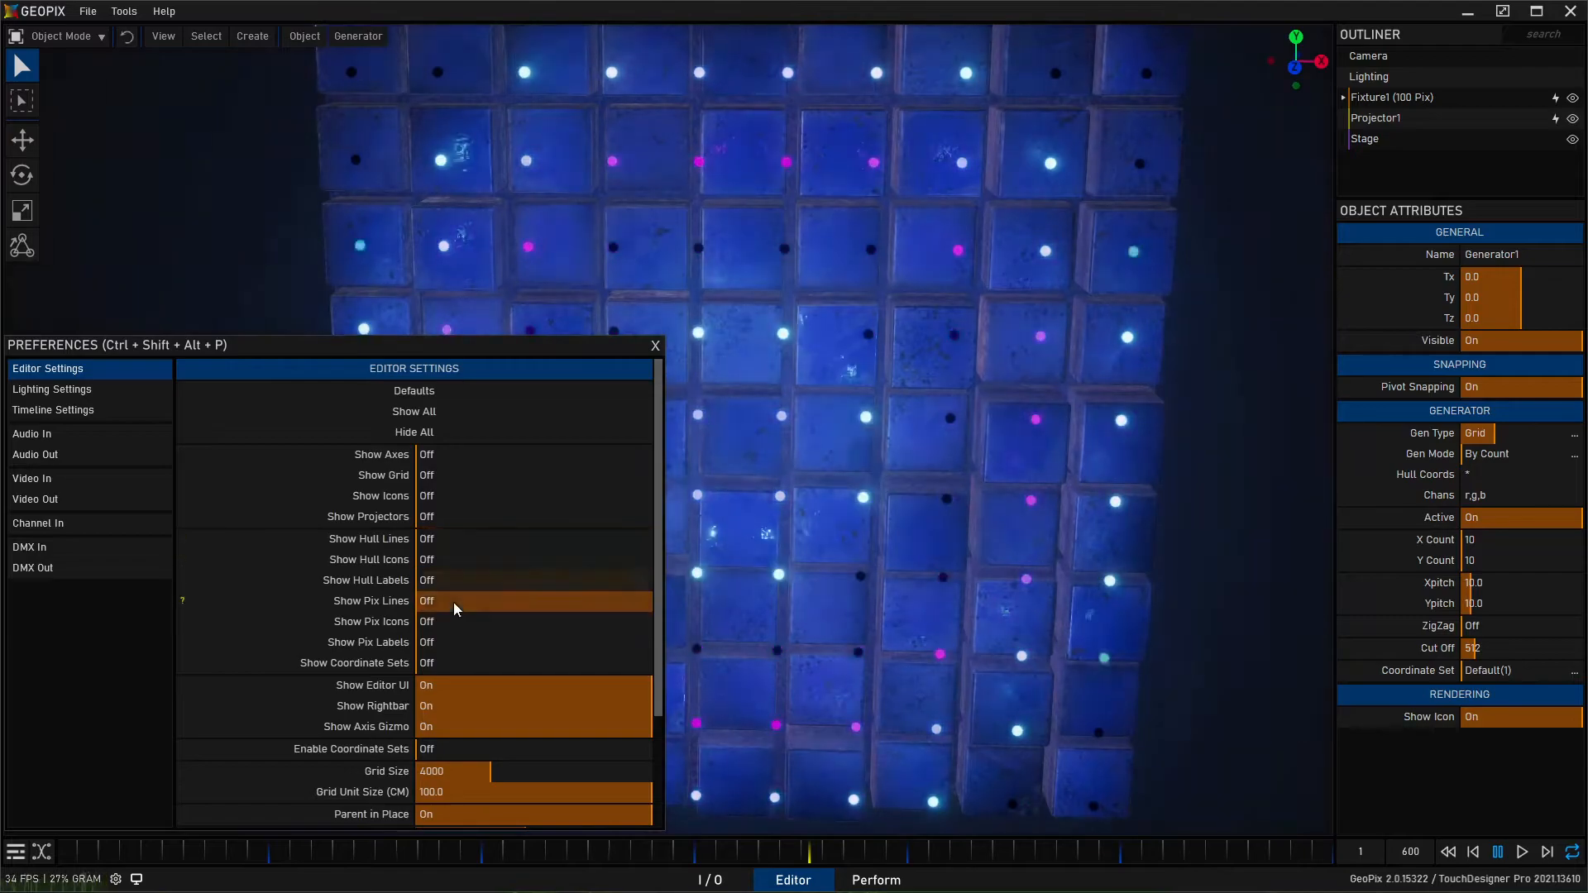
Turn on Show Pix Lines to inspect the lines between the fixture's pixels, and turn it off again
left_click(453, 601)
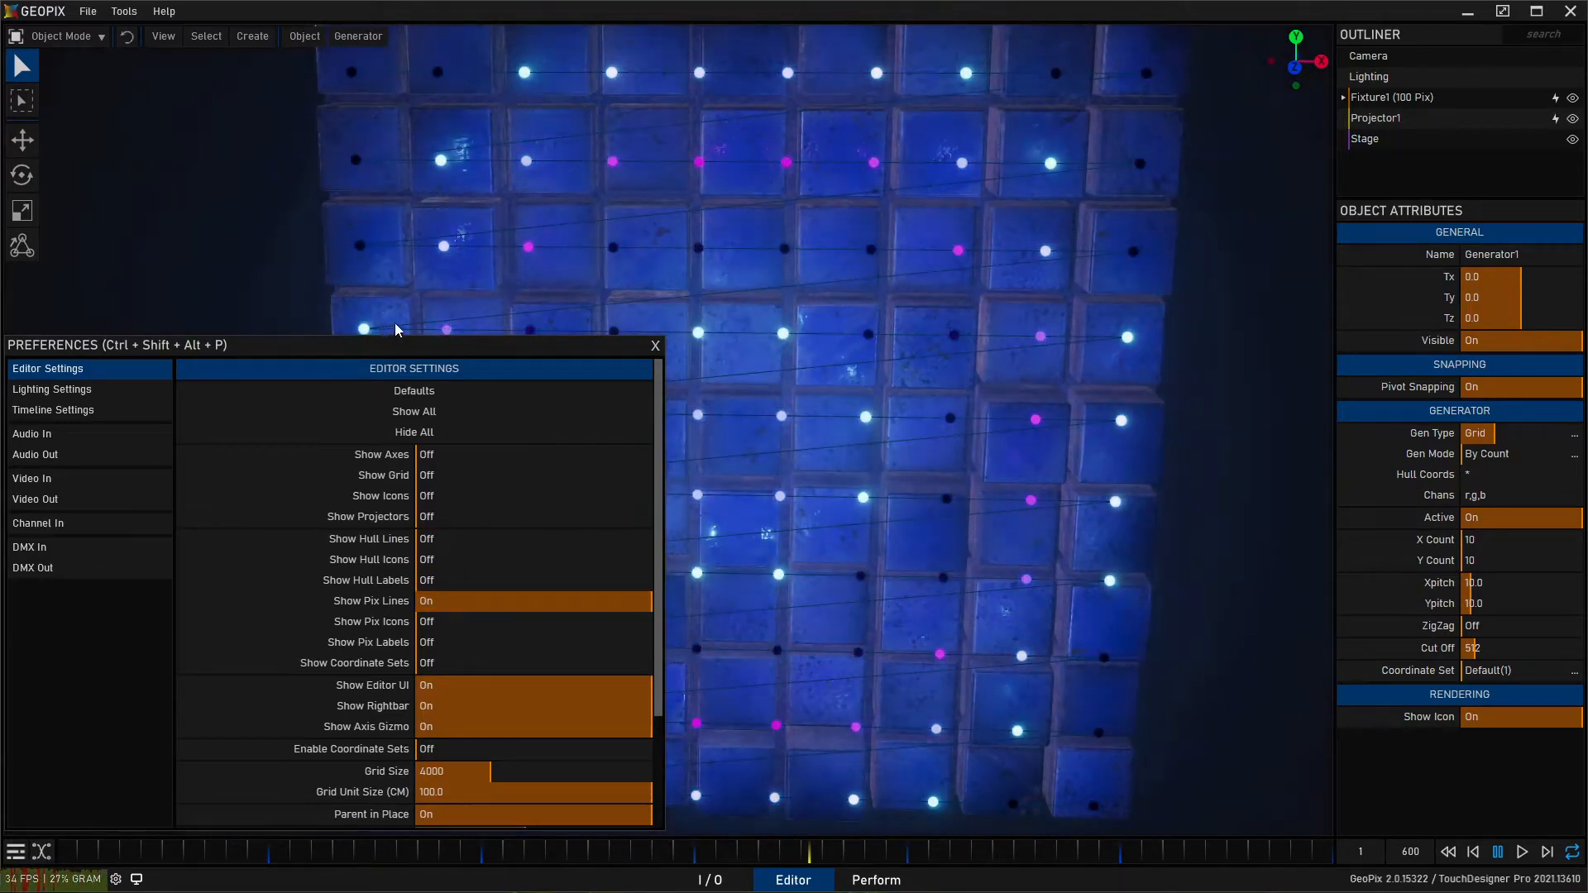
scroll(738, 291, "down", 4)
middle_click_drag(738, 291, 767, 266)
scroll(813, 309, "up", 4)
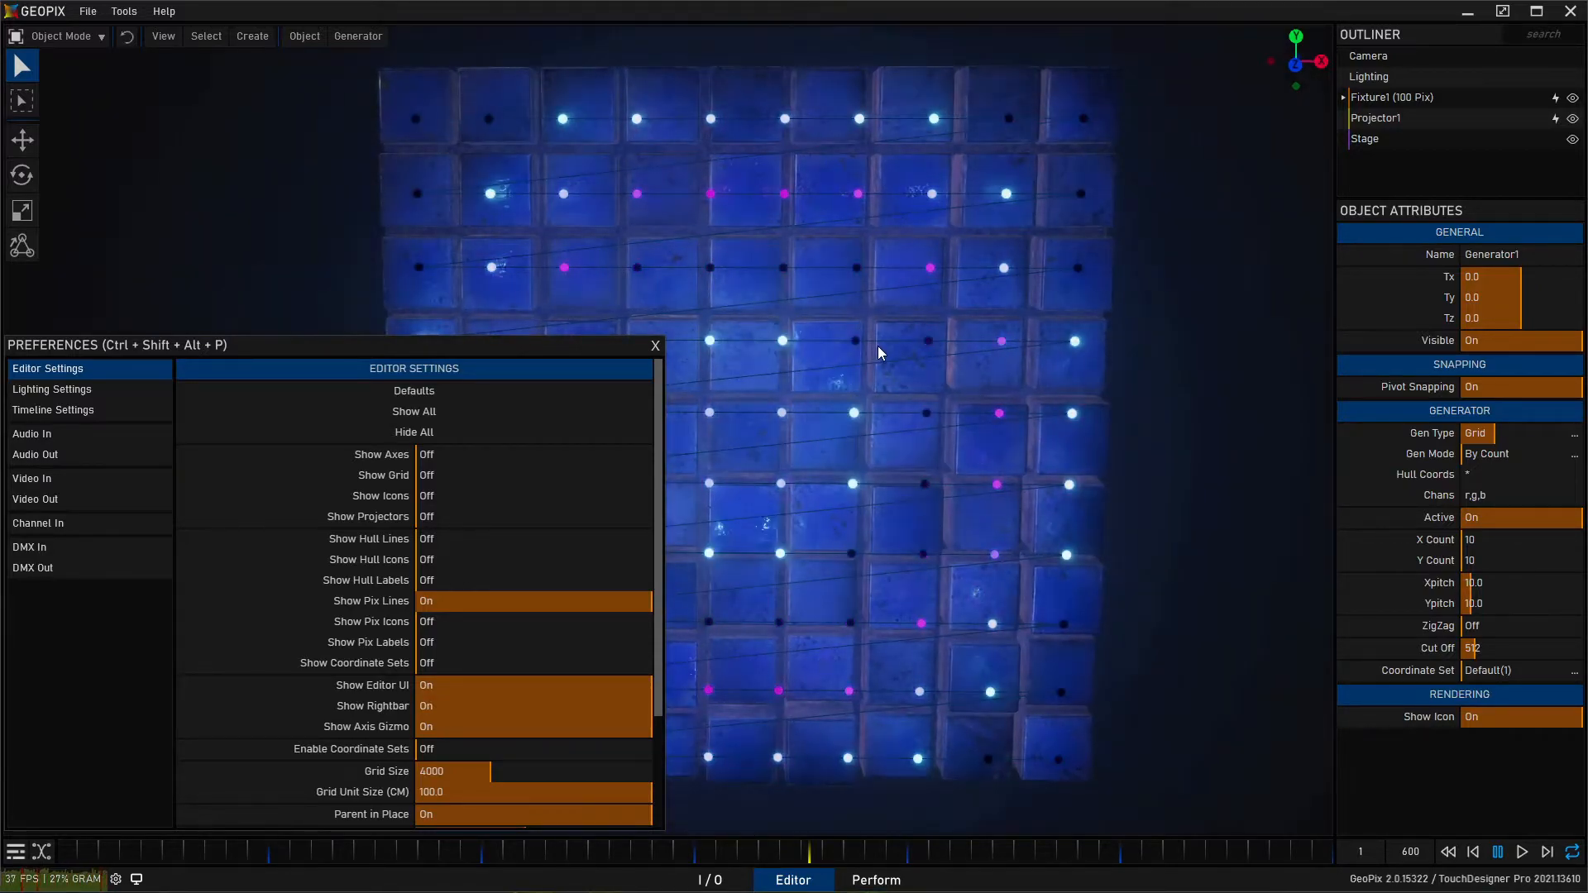
middle_click_drag(801, 308, 752, 301)
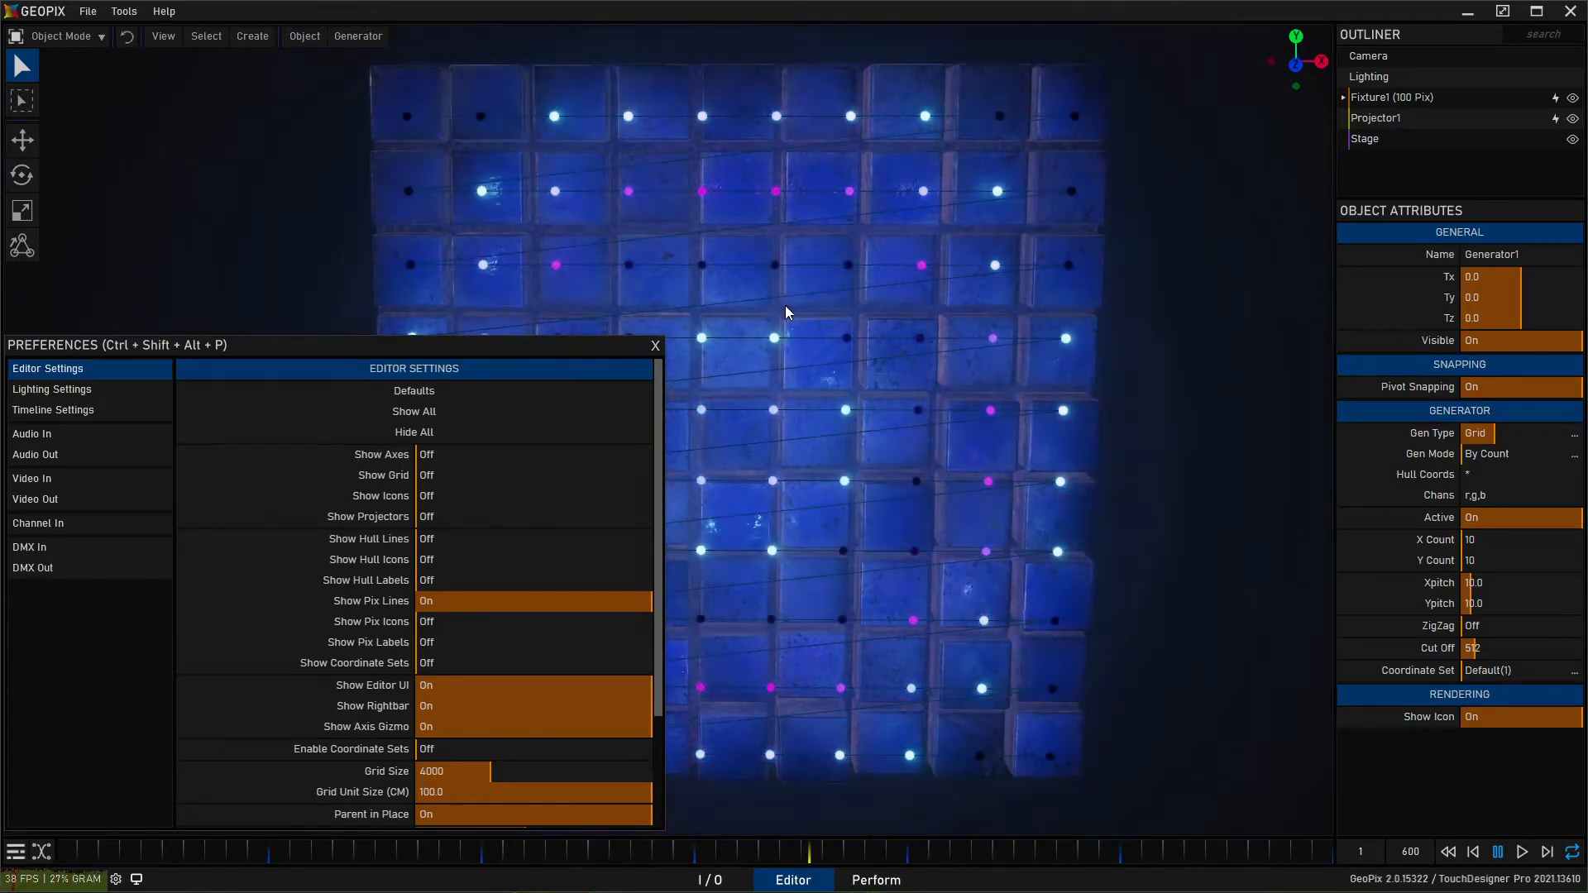
left_click(429, 601)
Turn off Show Editor UI and Show Rightbar in the Editor Settings
middle_click_drag(878, 438, 871, 427)
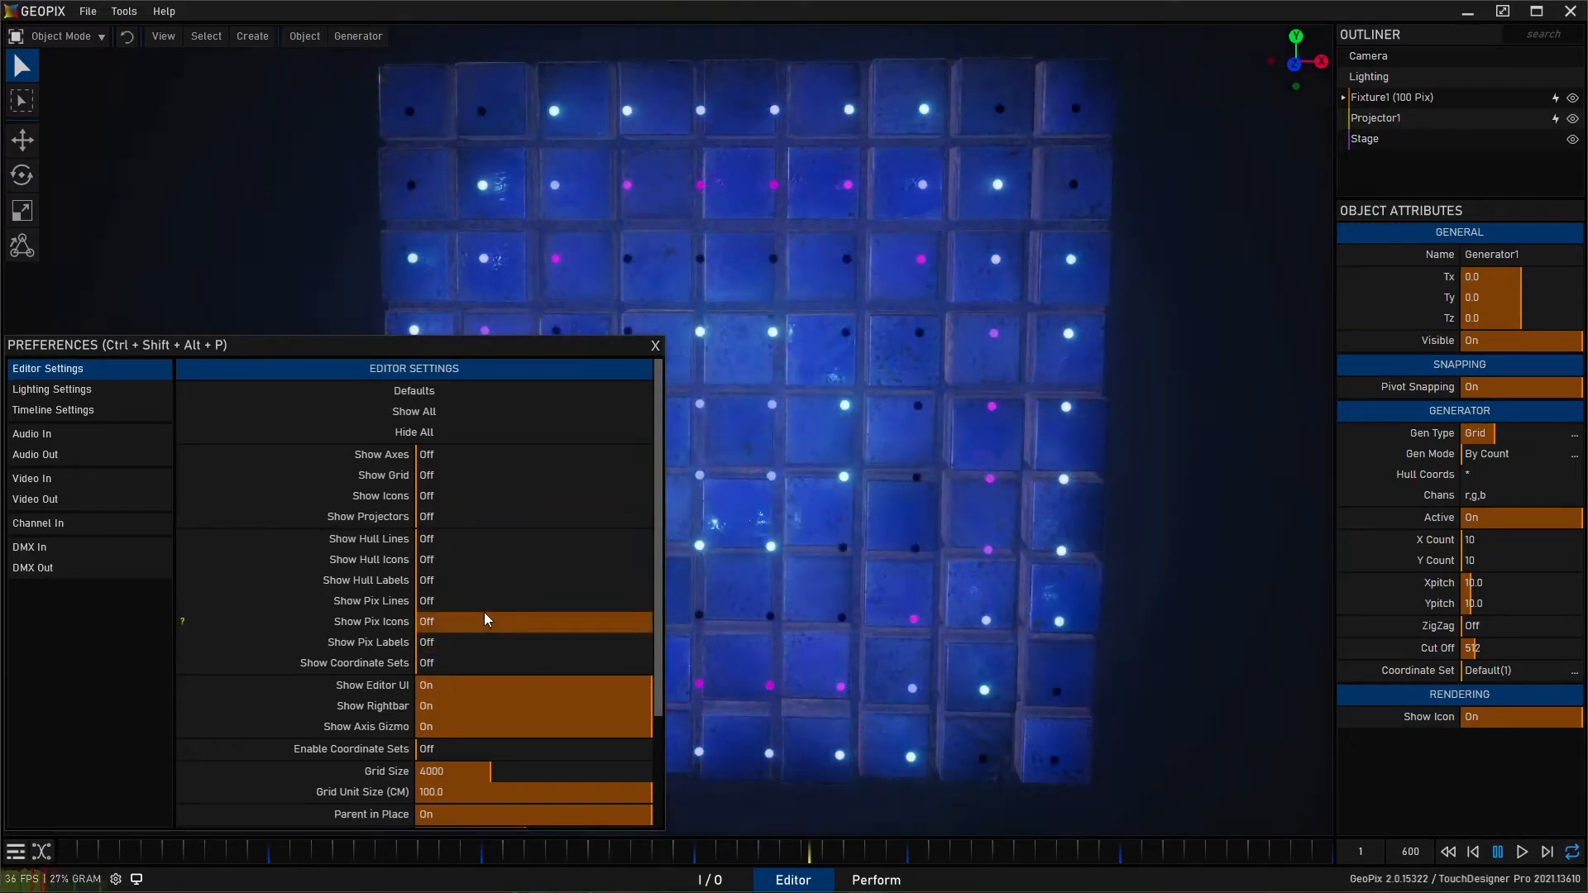
middle_click_drag(779, 459, 970, 439)
left_click_drag(346, 344, 354, 334)
scroll(291, 590, "down", 5)
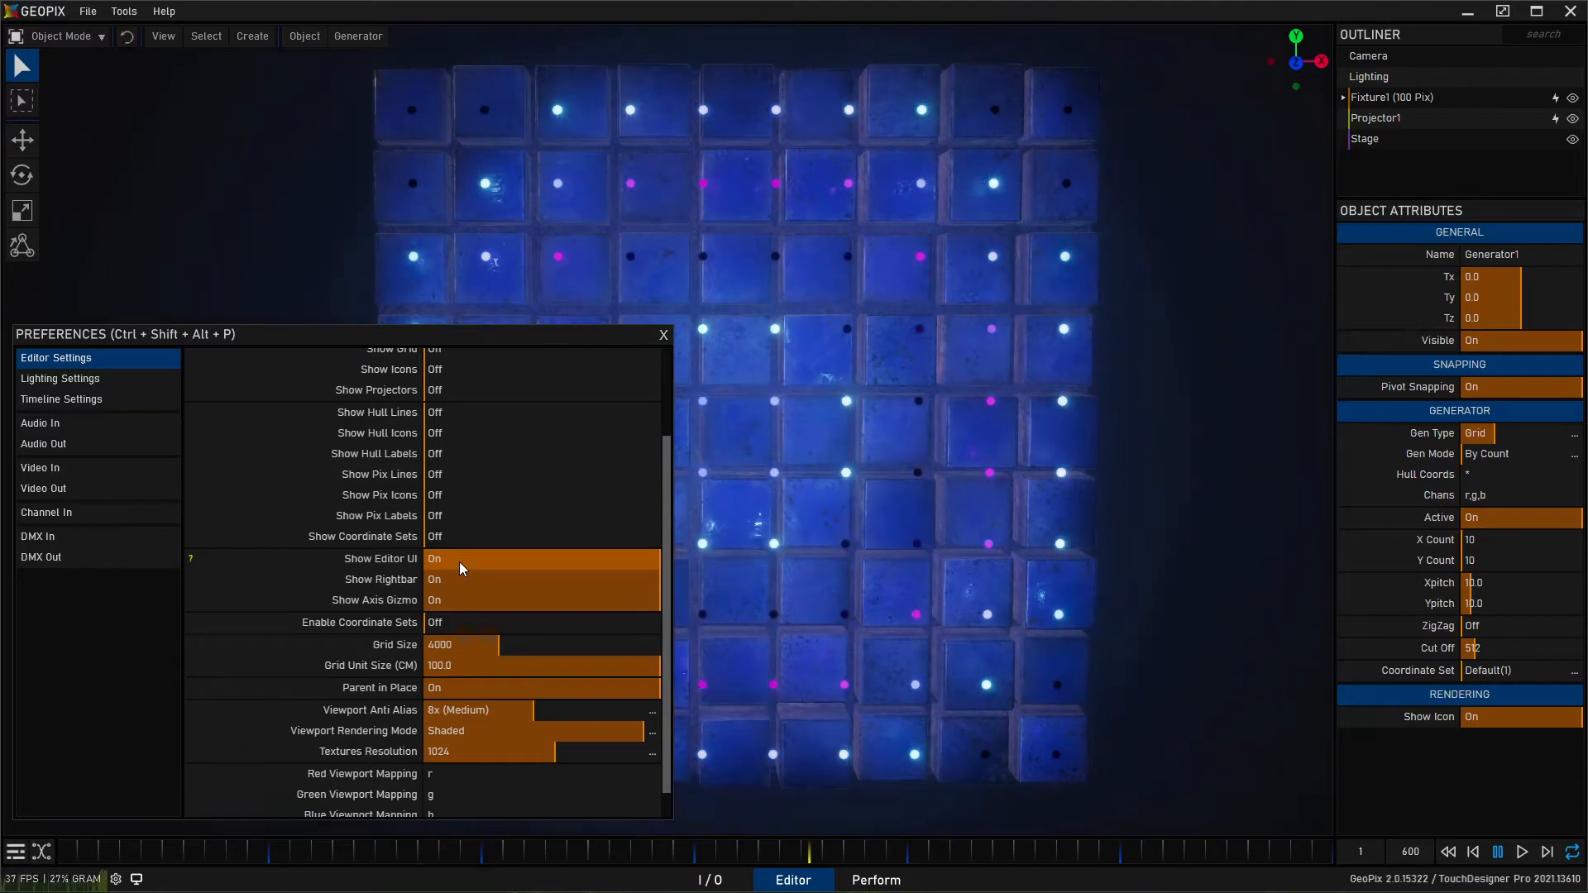
left_click(459, 563)
left_click(464, 579)
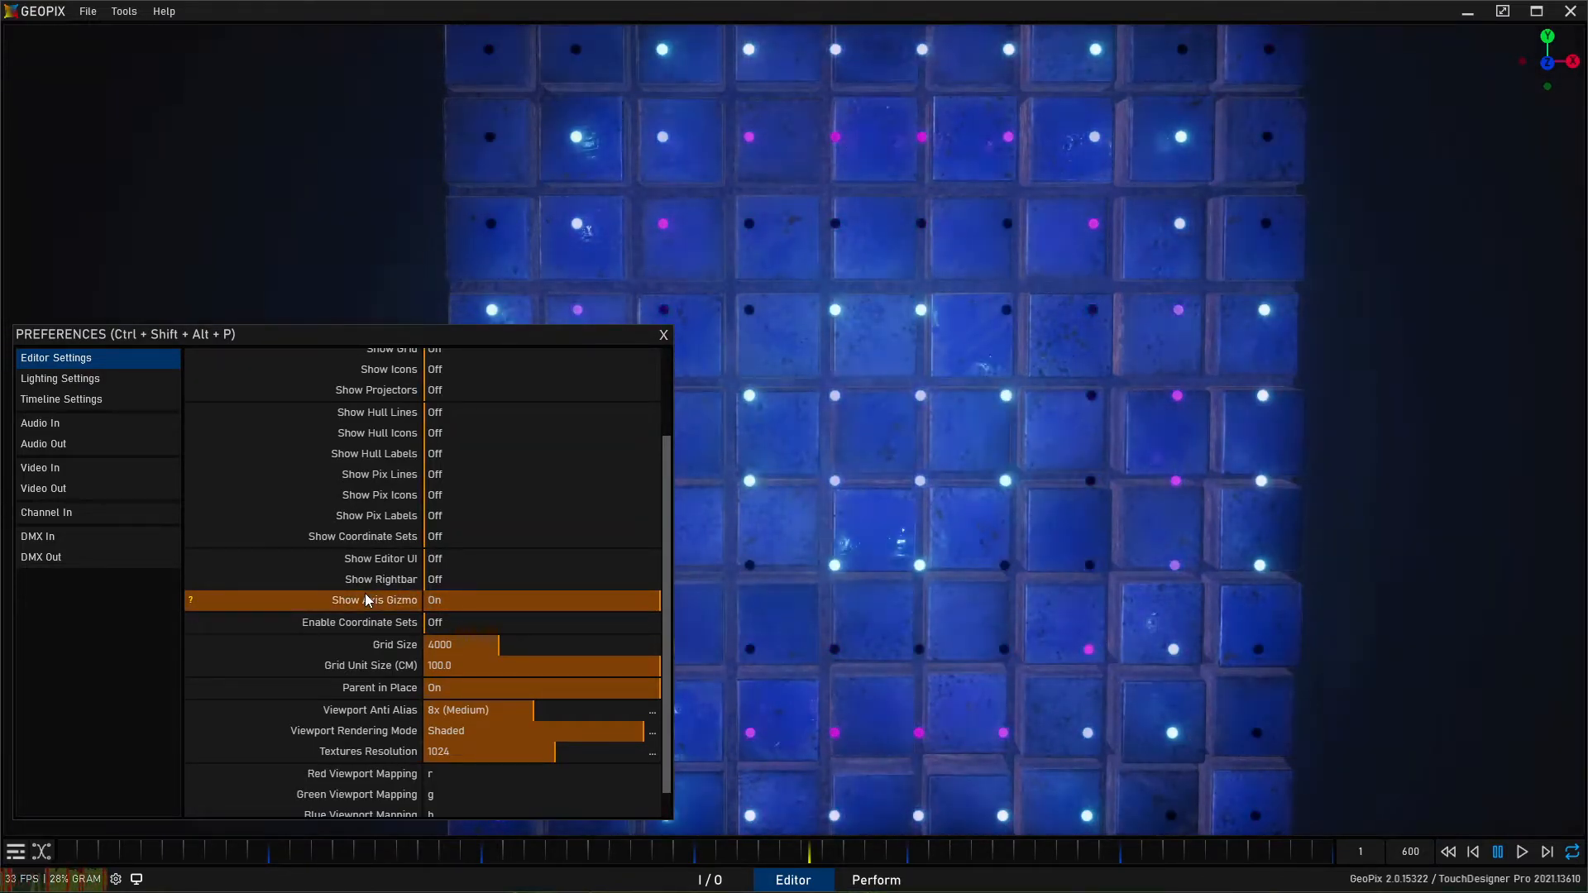
Inspect the viewport without the Preferences window, then reopen it and turn off Show Axis Gizmo
left_click_drag(354, 334, 745, 890)
scroll(868, 596, "down", 3)
middle_click_drag(910, 526, 840, 521, "alt")
scroll(833, 501, "up", 1)
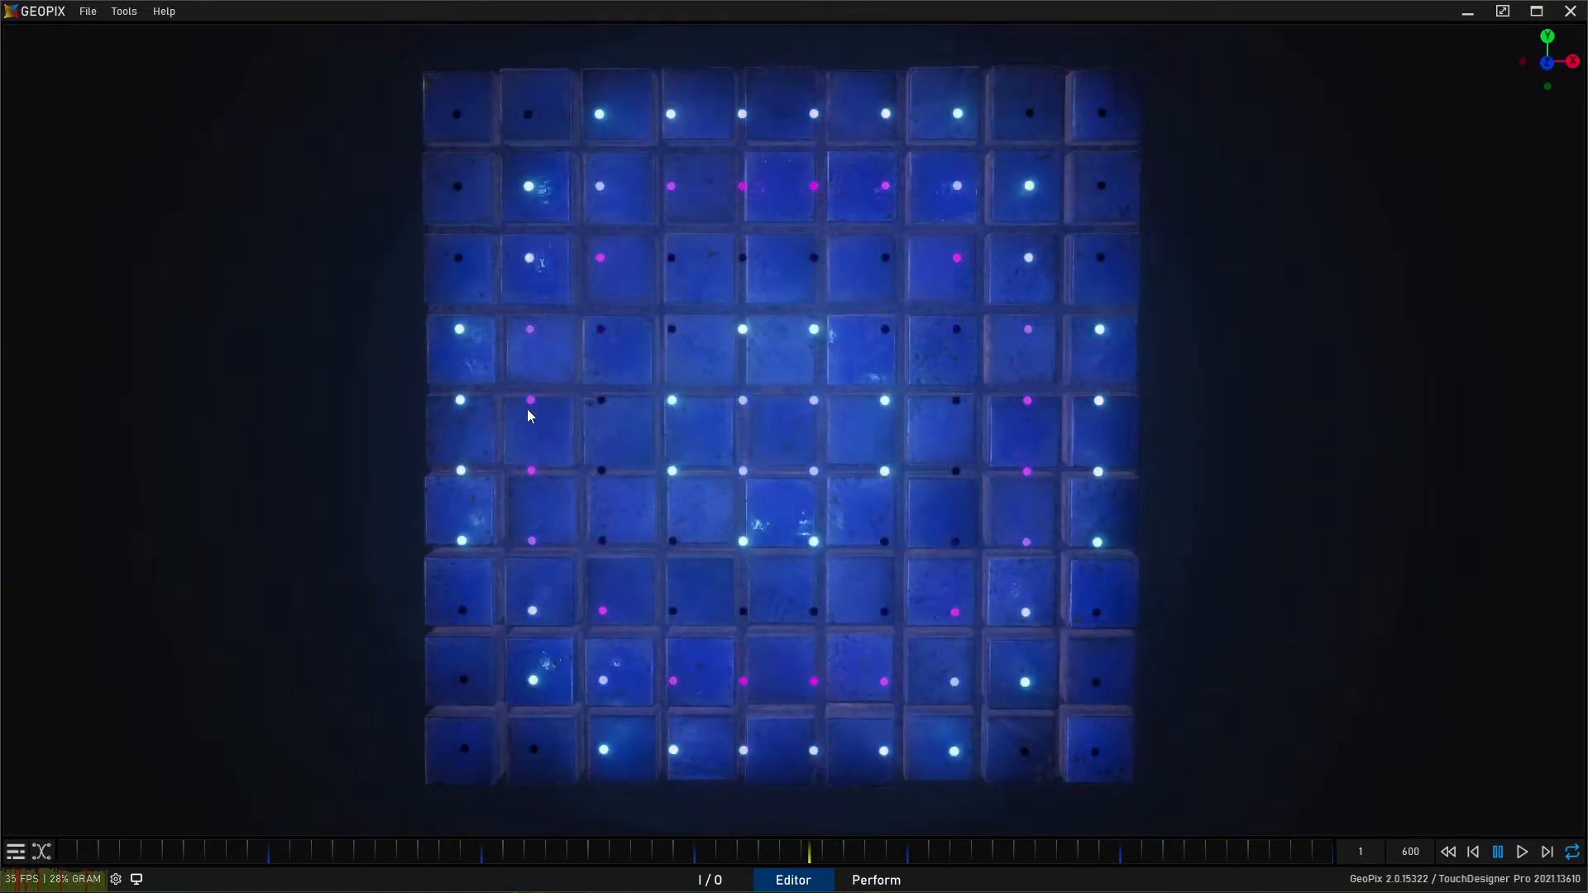
key("ctrl+shift+alt+p")
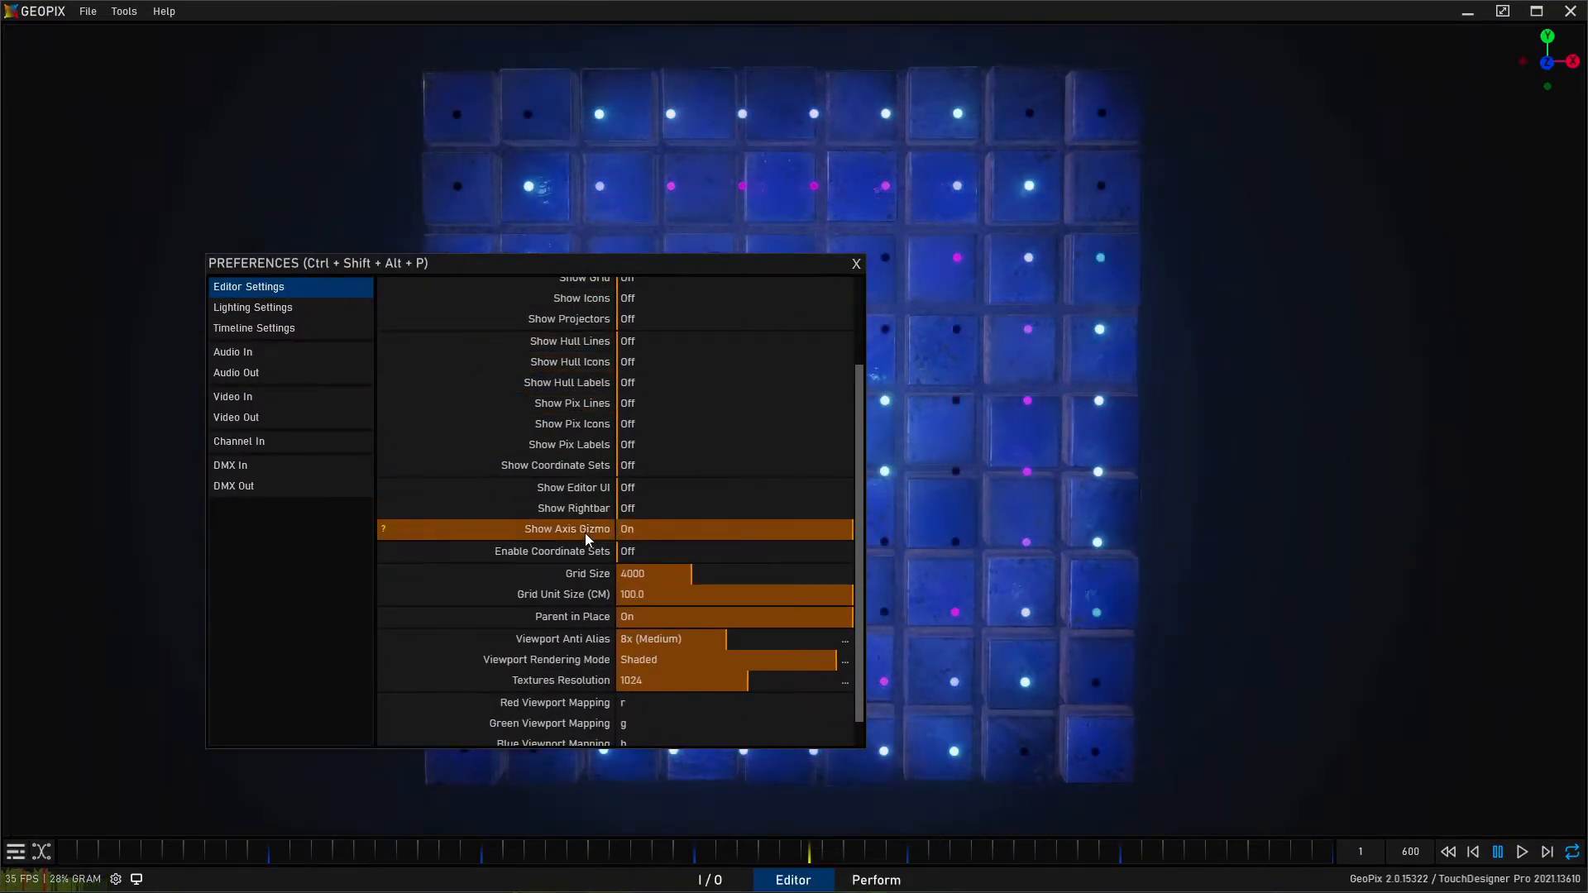
left_click(667, 531)
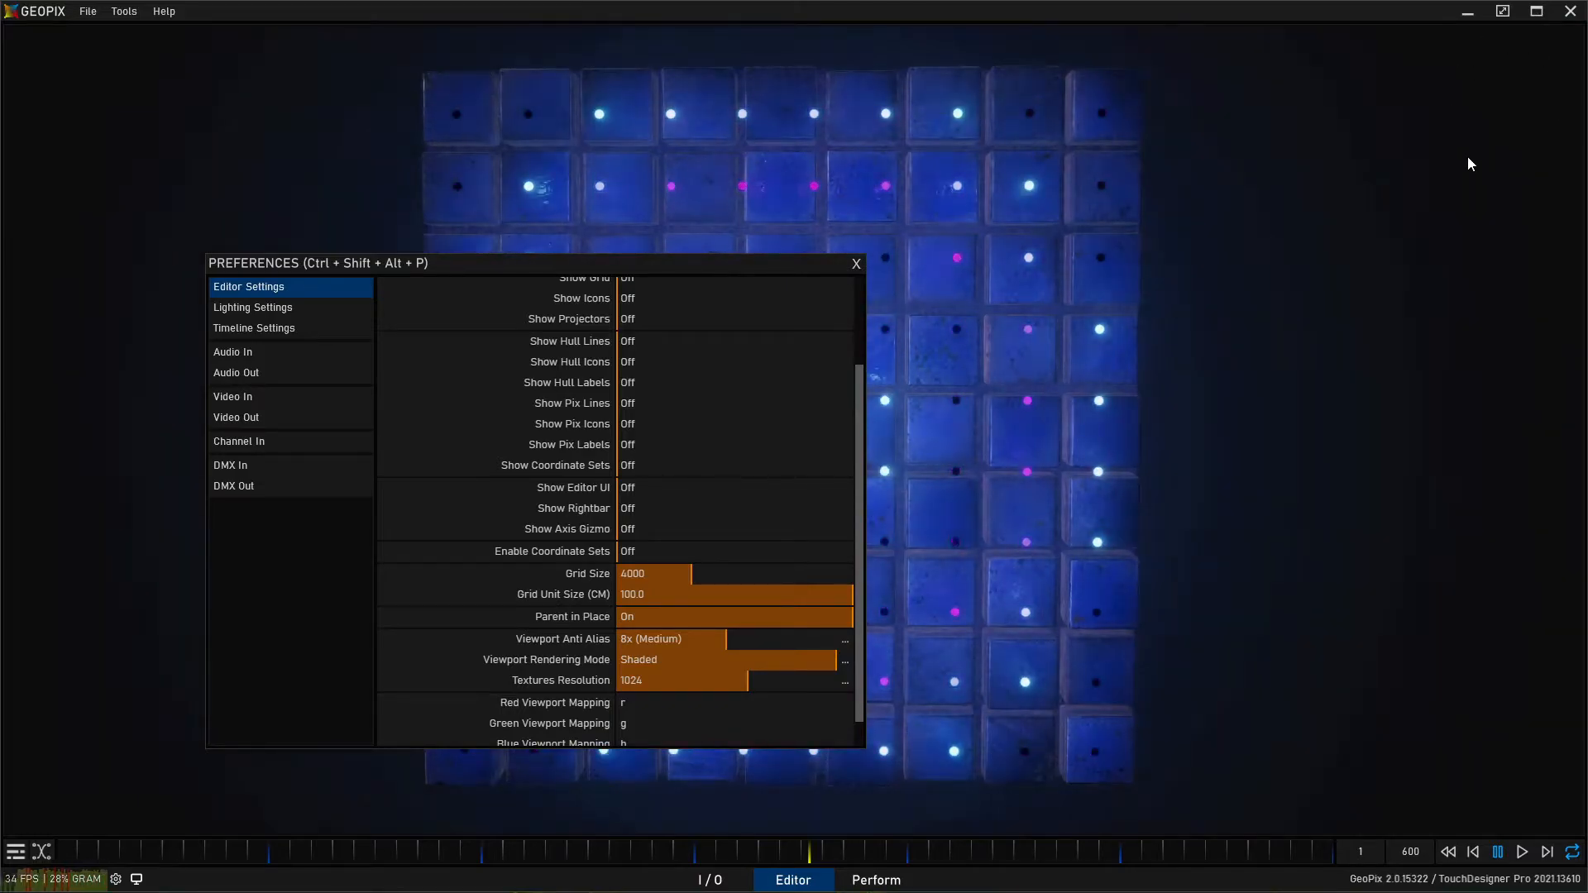
left_click_drag(1037, 330, 1180, 437, "alt")
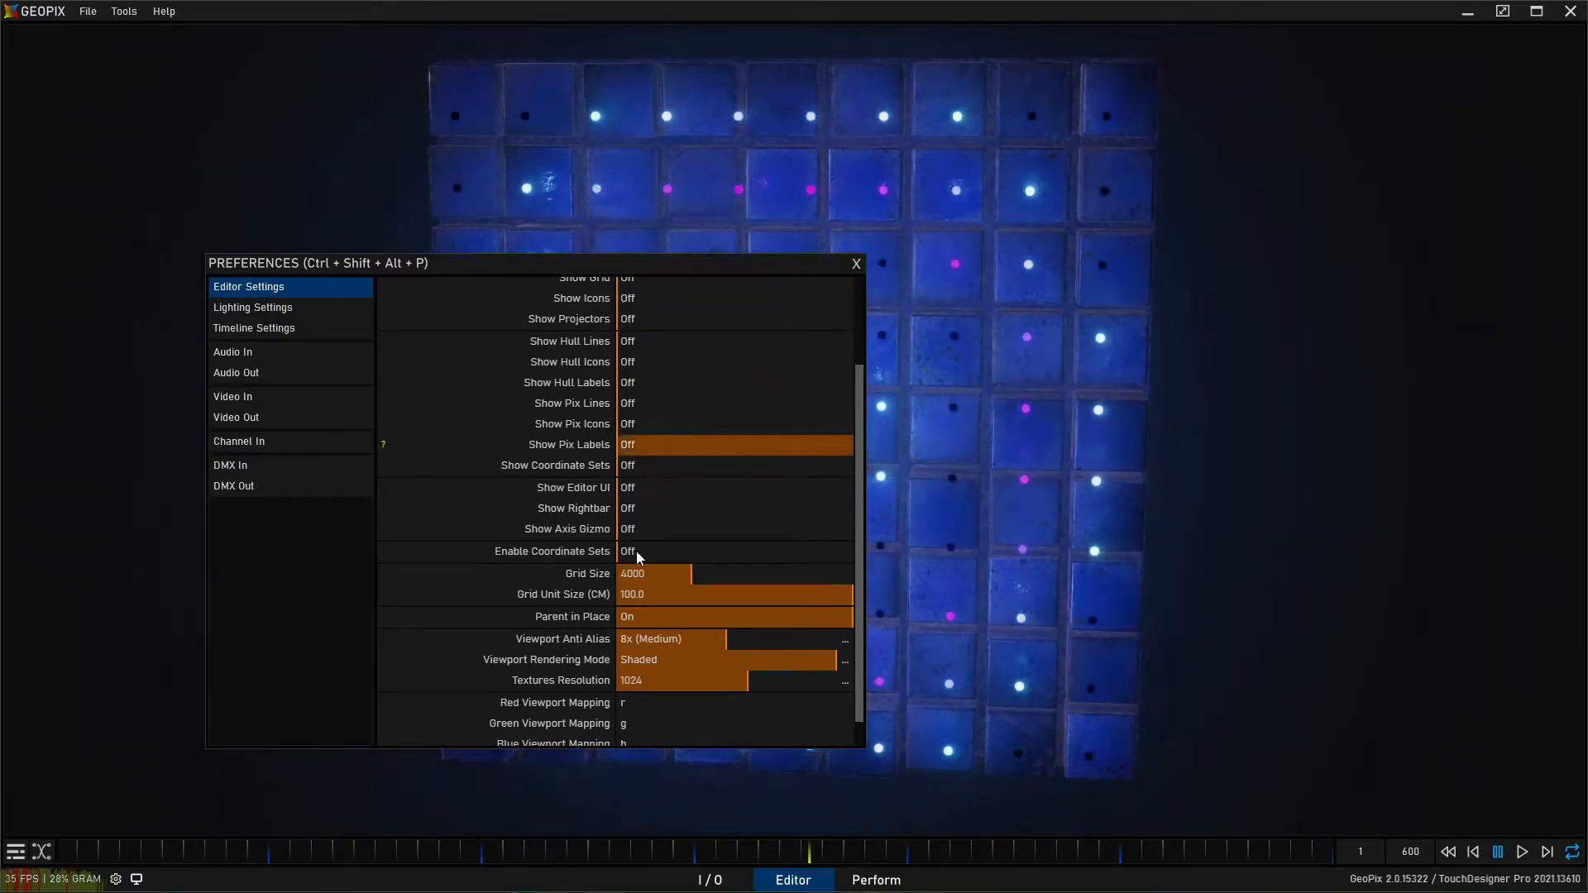
Review the Editor Settings list and toggle Show Rightbar on and off to compare the layout
scroll(527, 554, "up", 3)
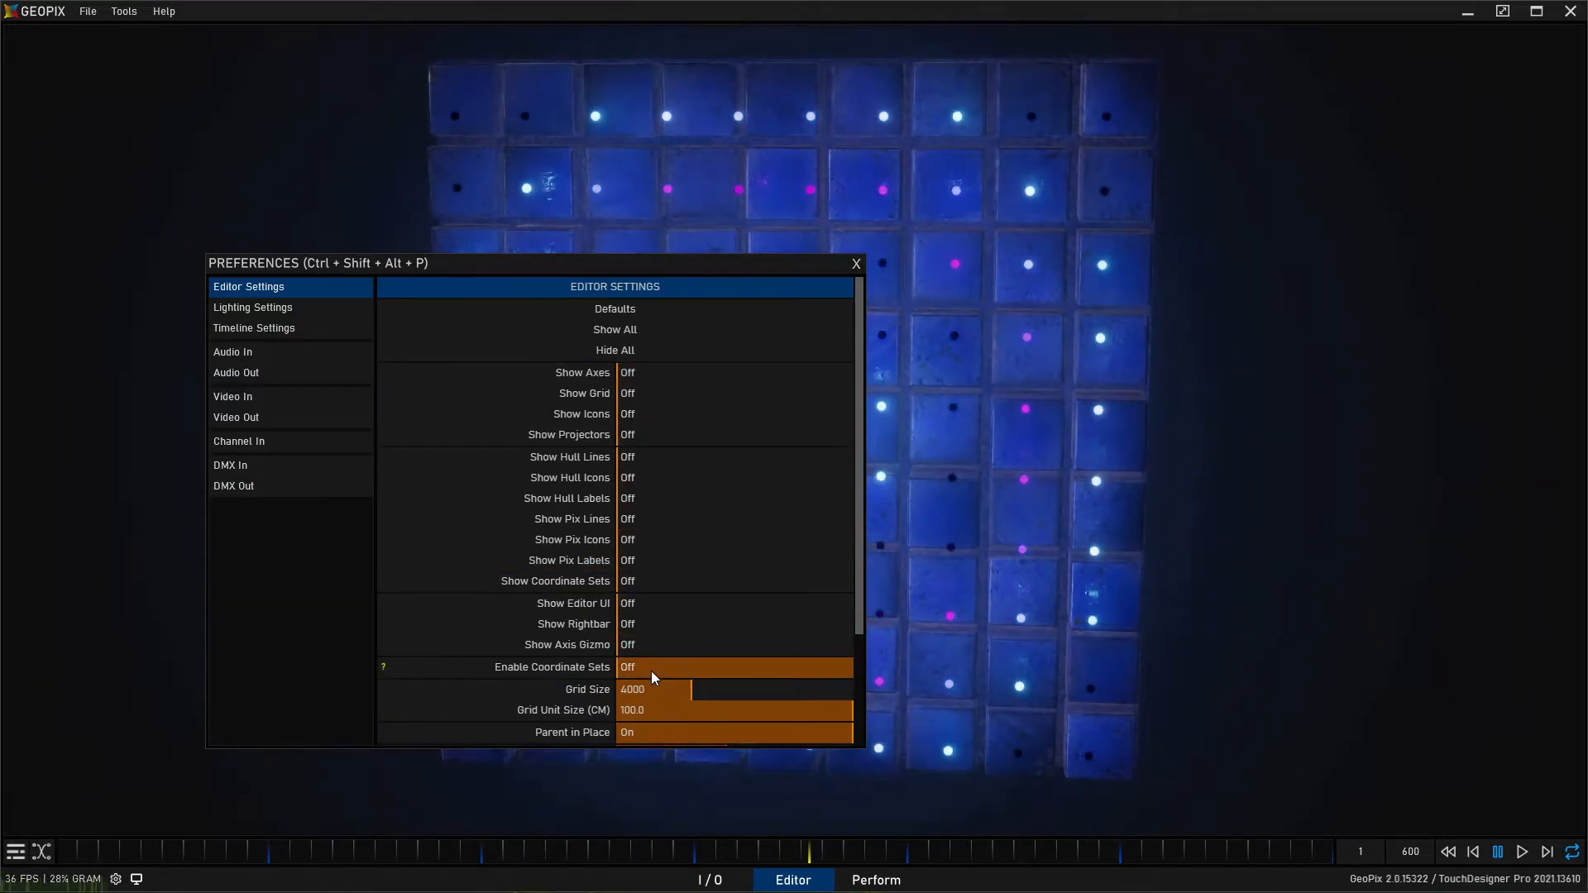
scroll(528, 633, "down", 3)
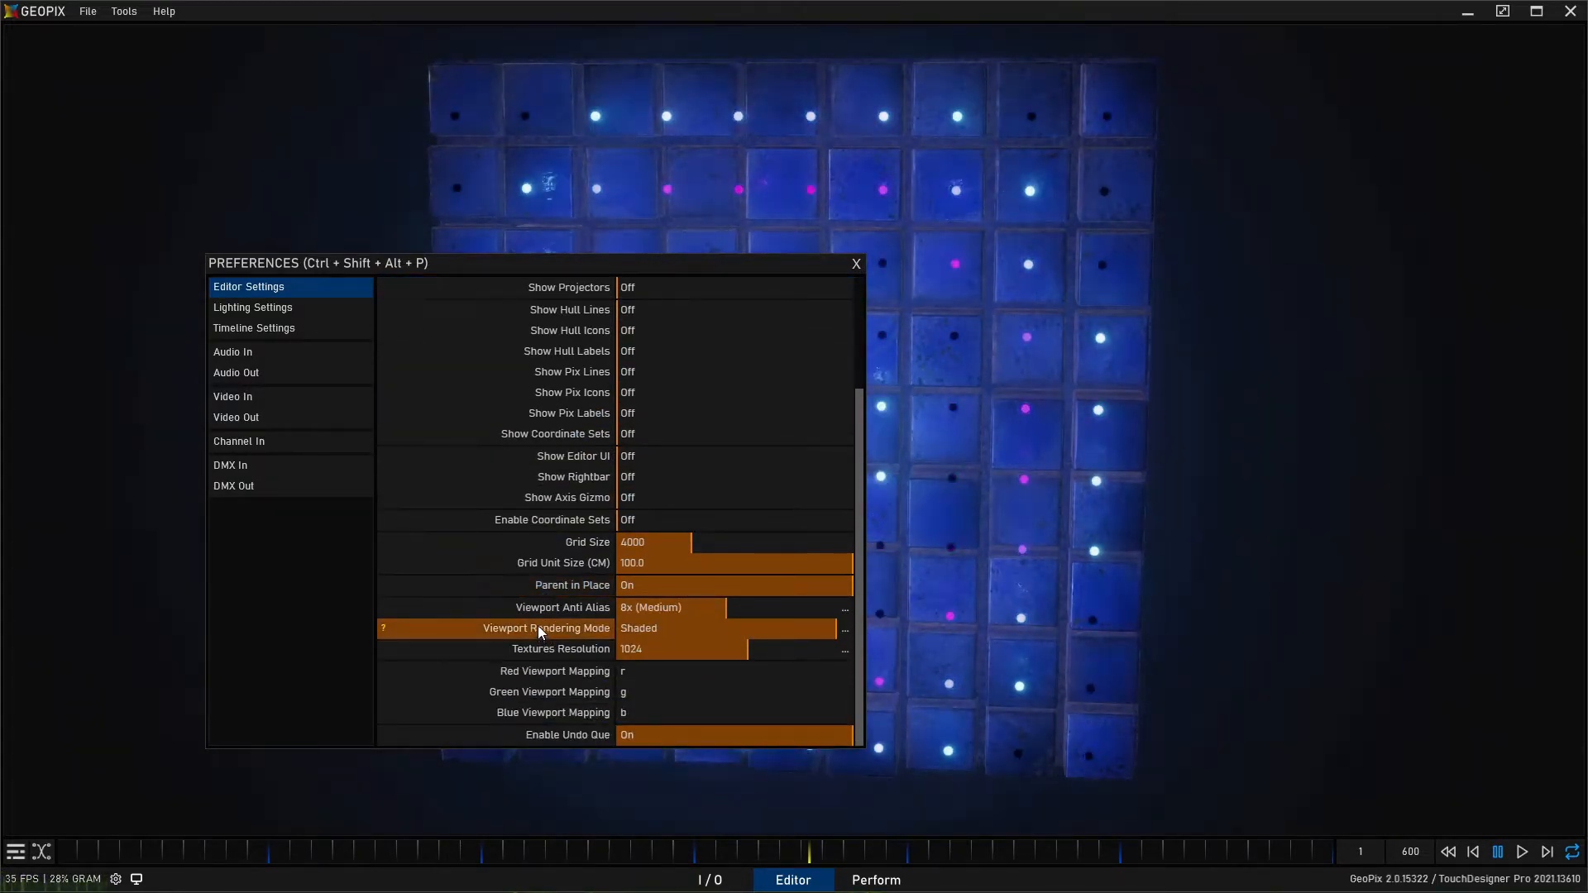
scroll(538, 622, "up", 1)
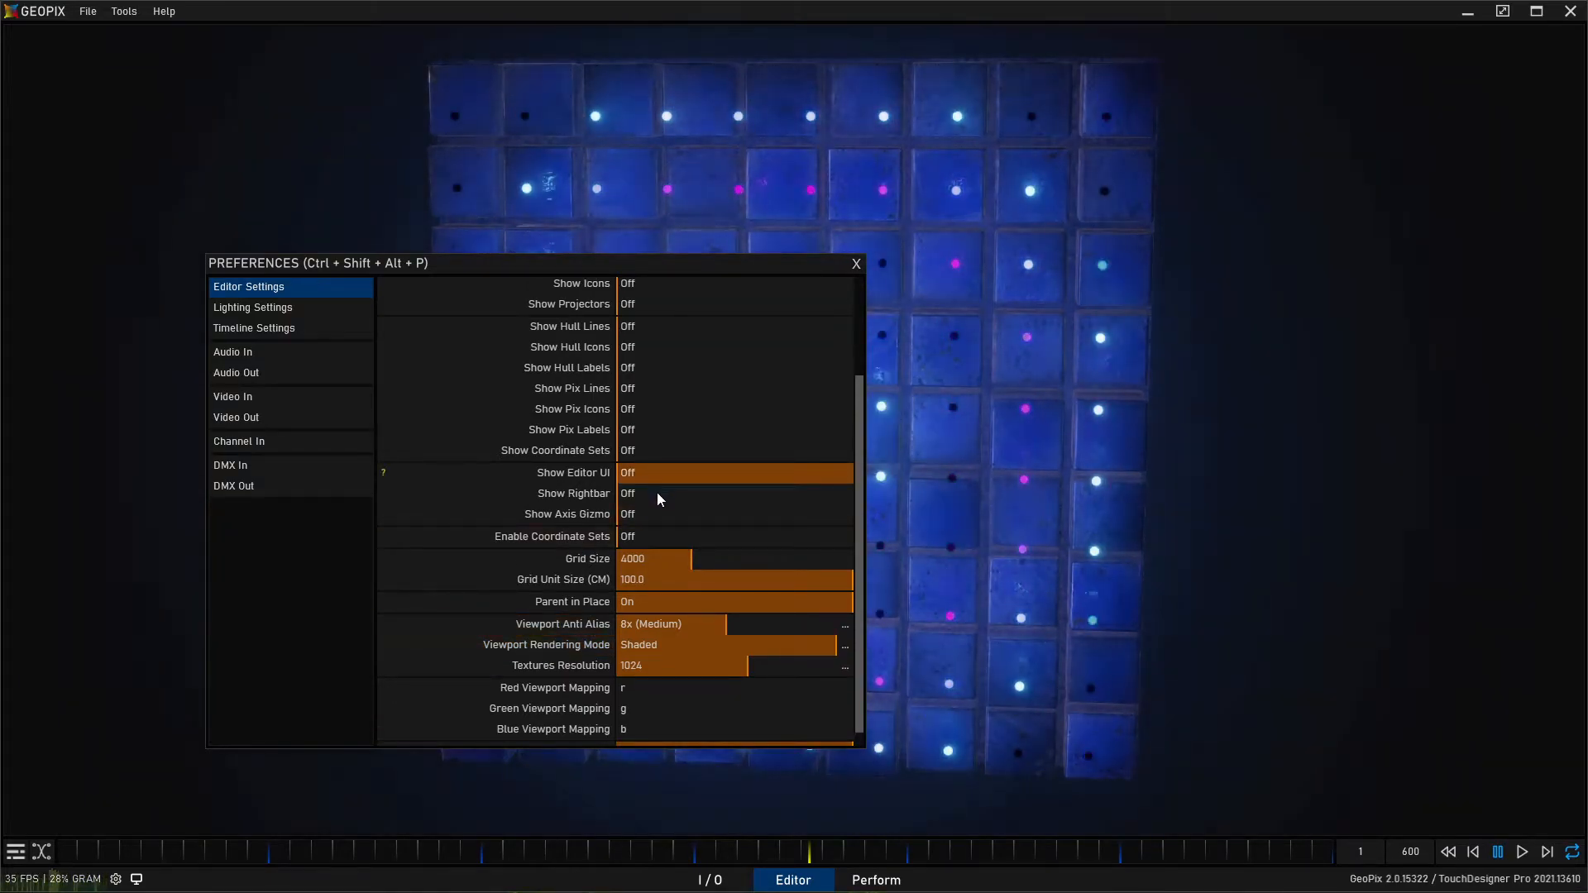
left_click(658, 493)
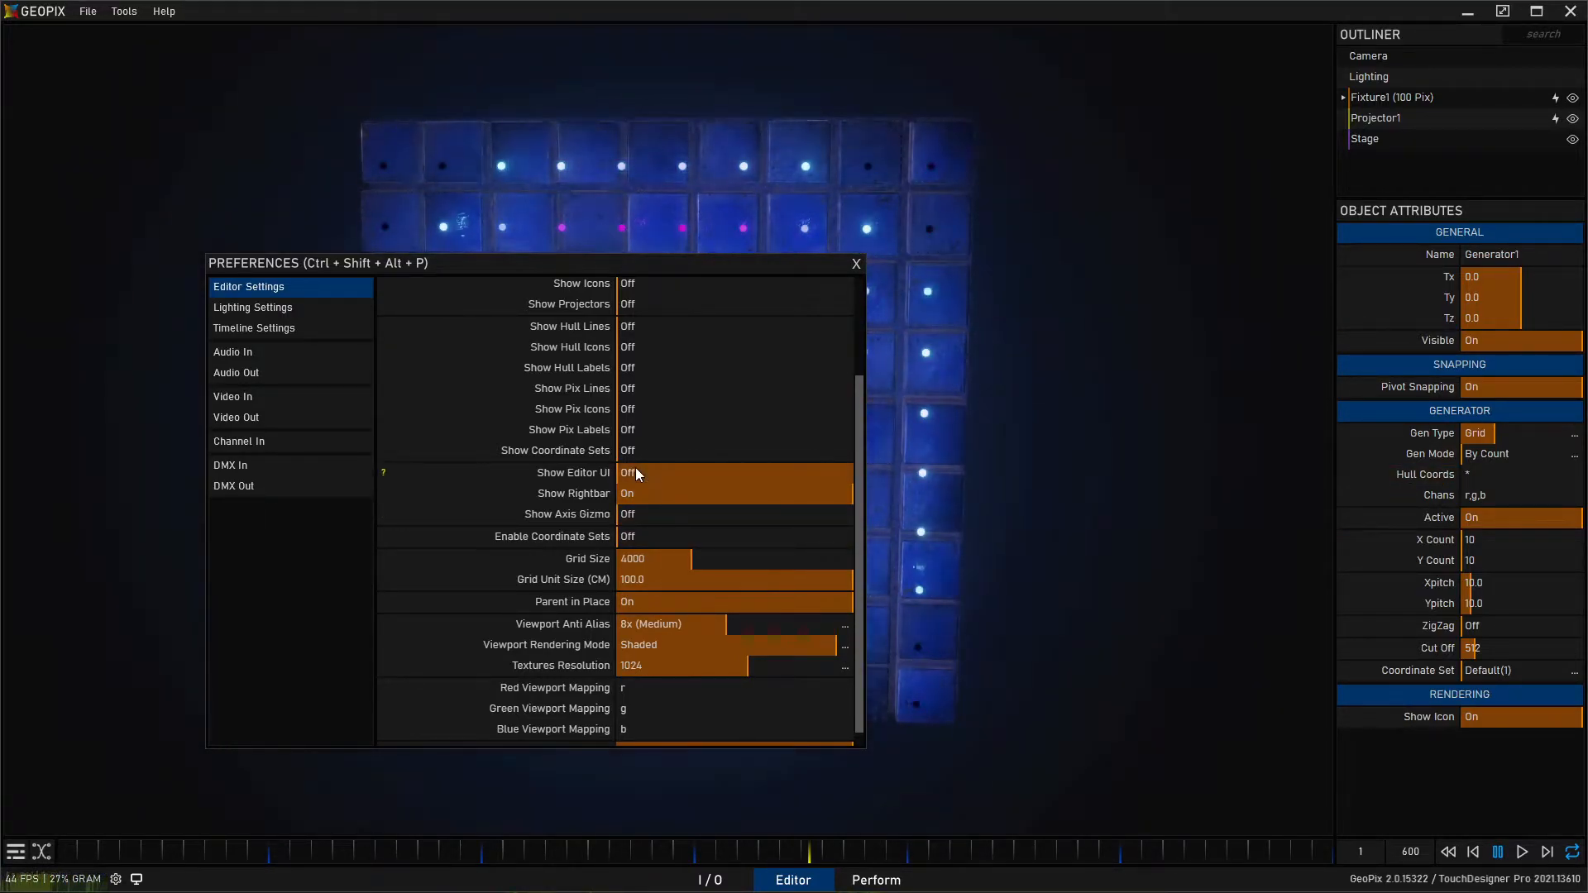
left_click(652, 496)
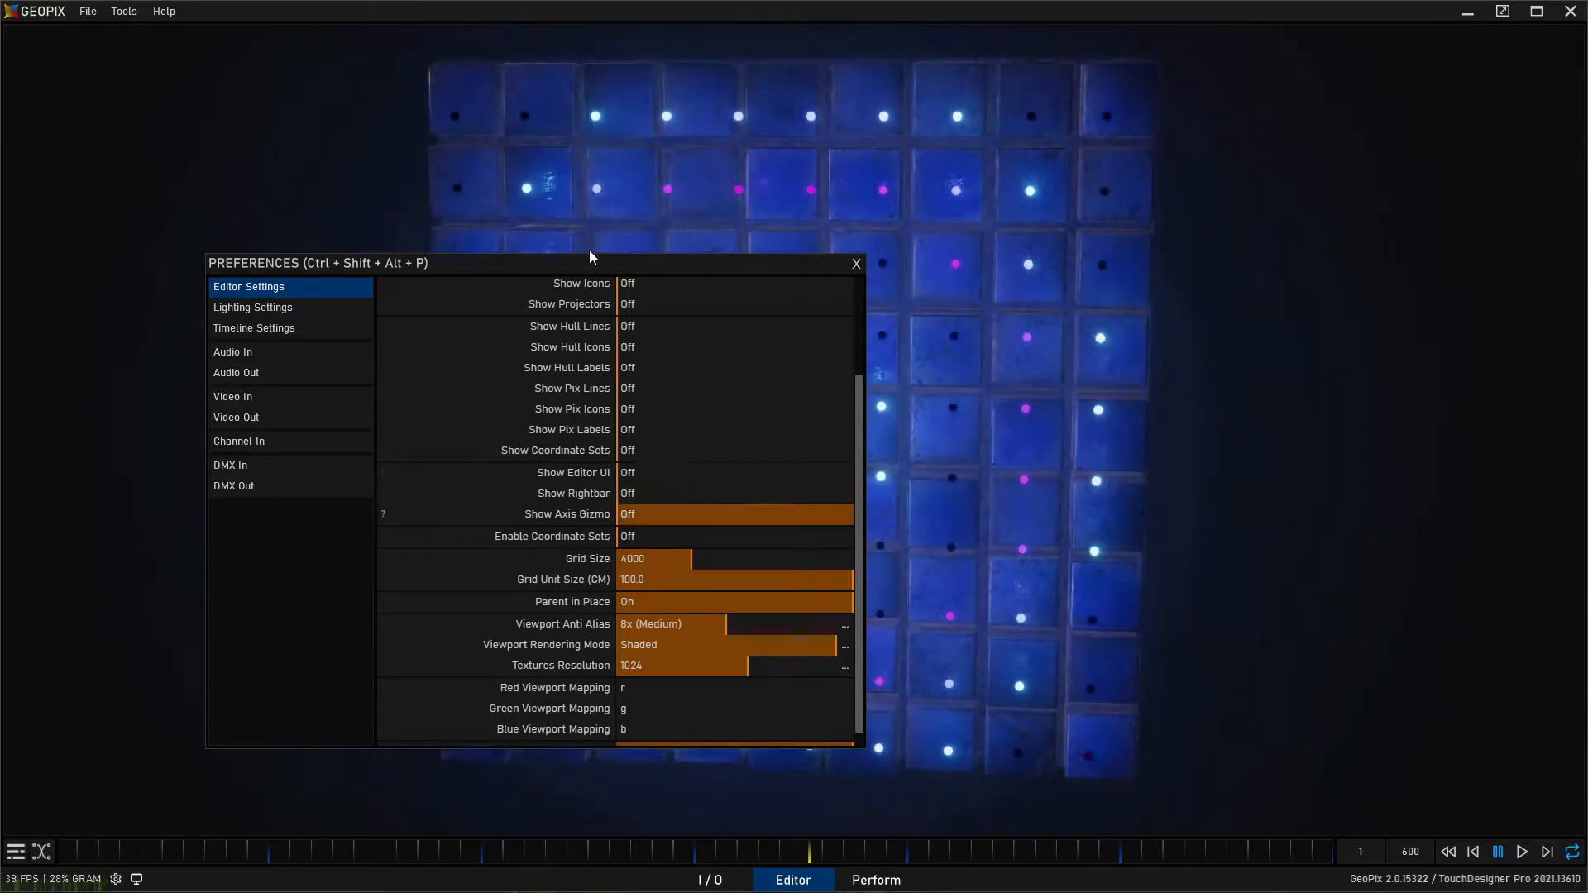
Close the Preferences window and select the Stage object in the viewport
left_click_drag(603, 262, 440, 319)
scroll(374, 473, "up", 5)
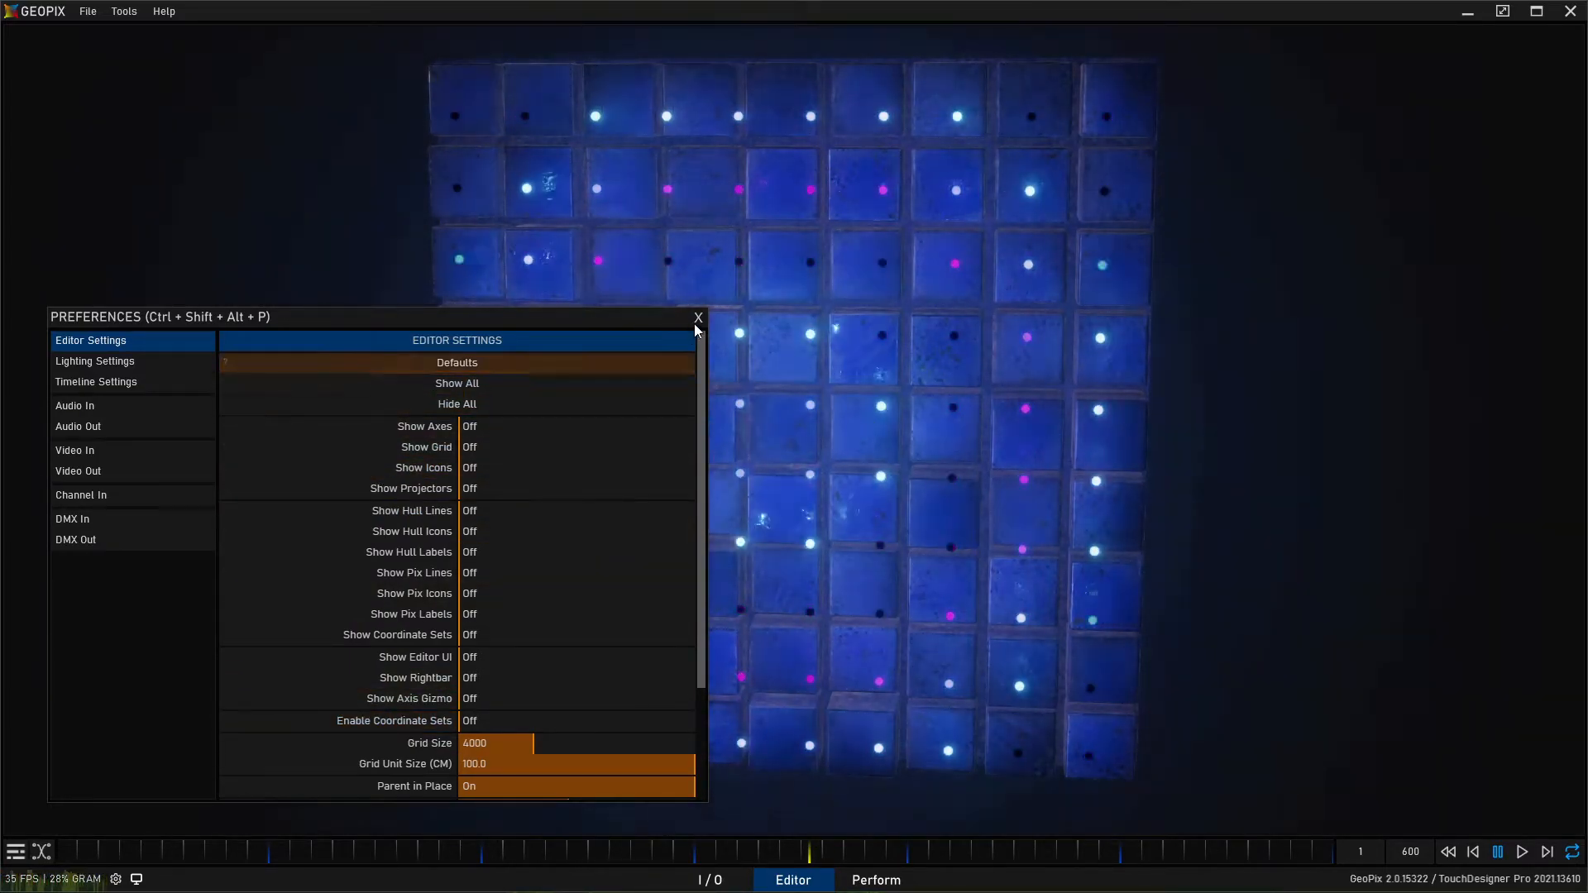
left_click(698, 318)
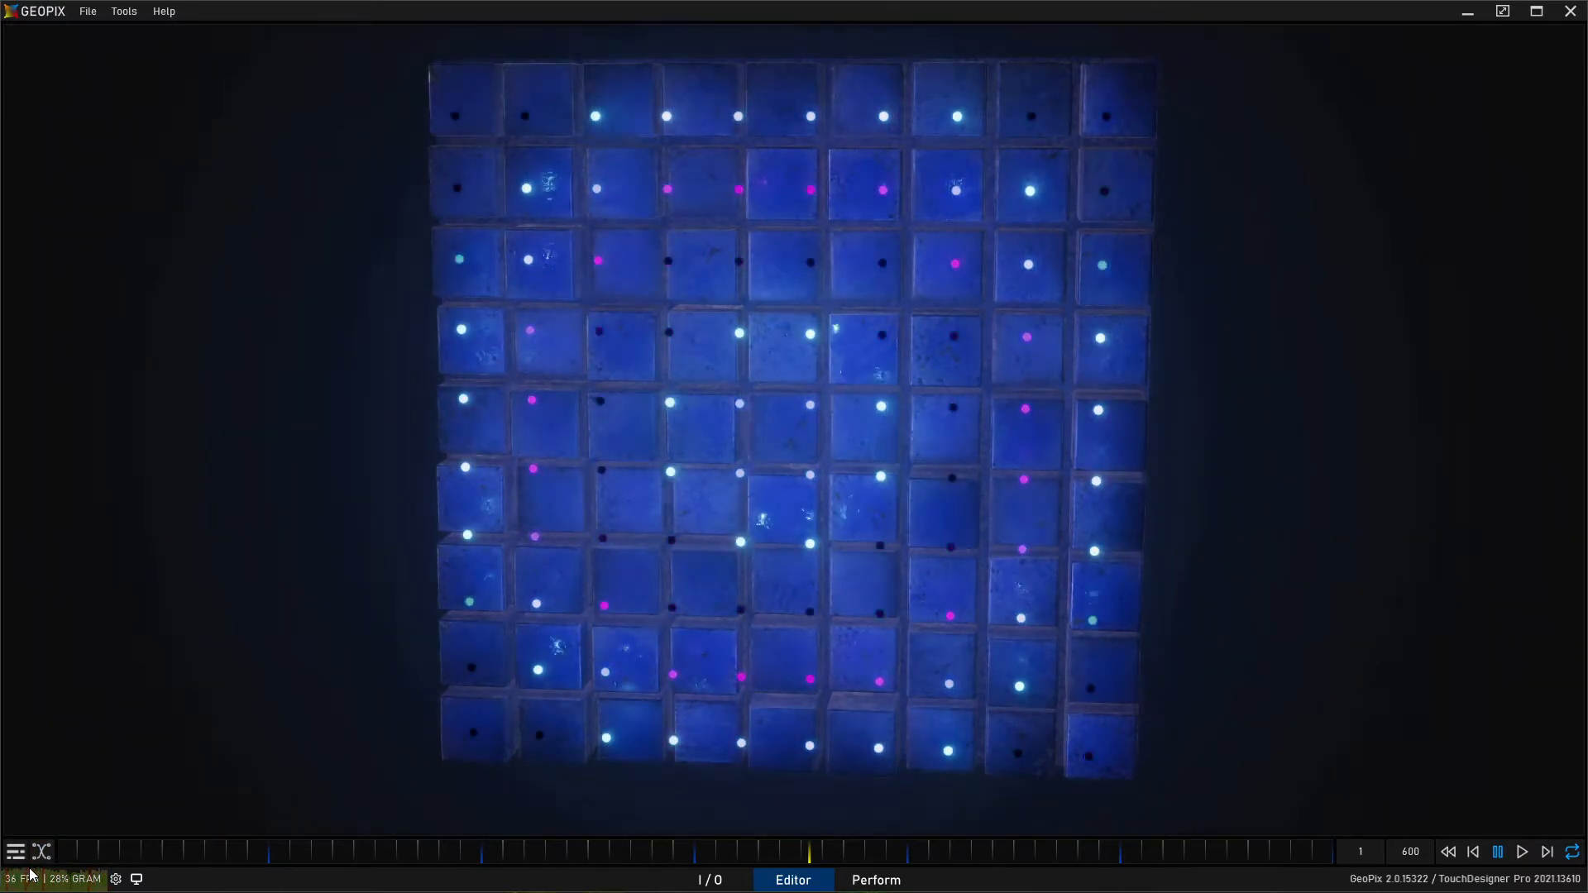
left_click_drag(663, 501, 553, 354, "alt")
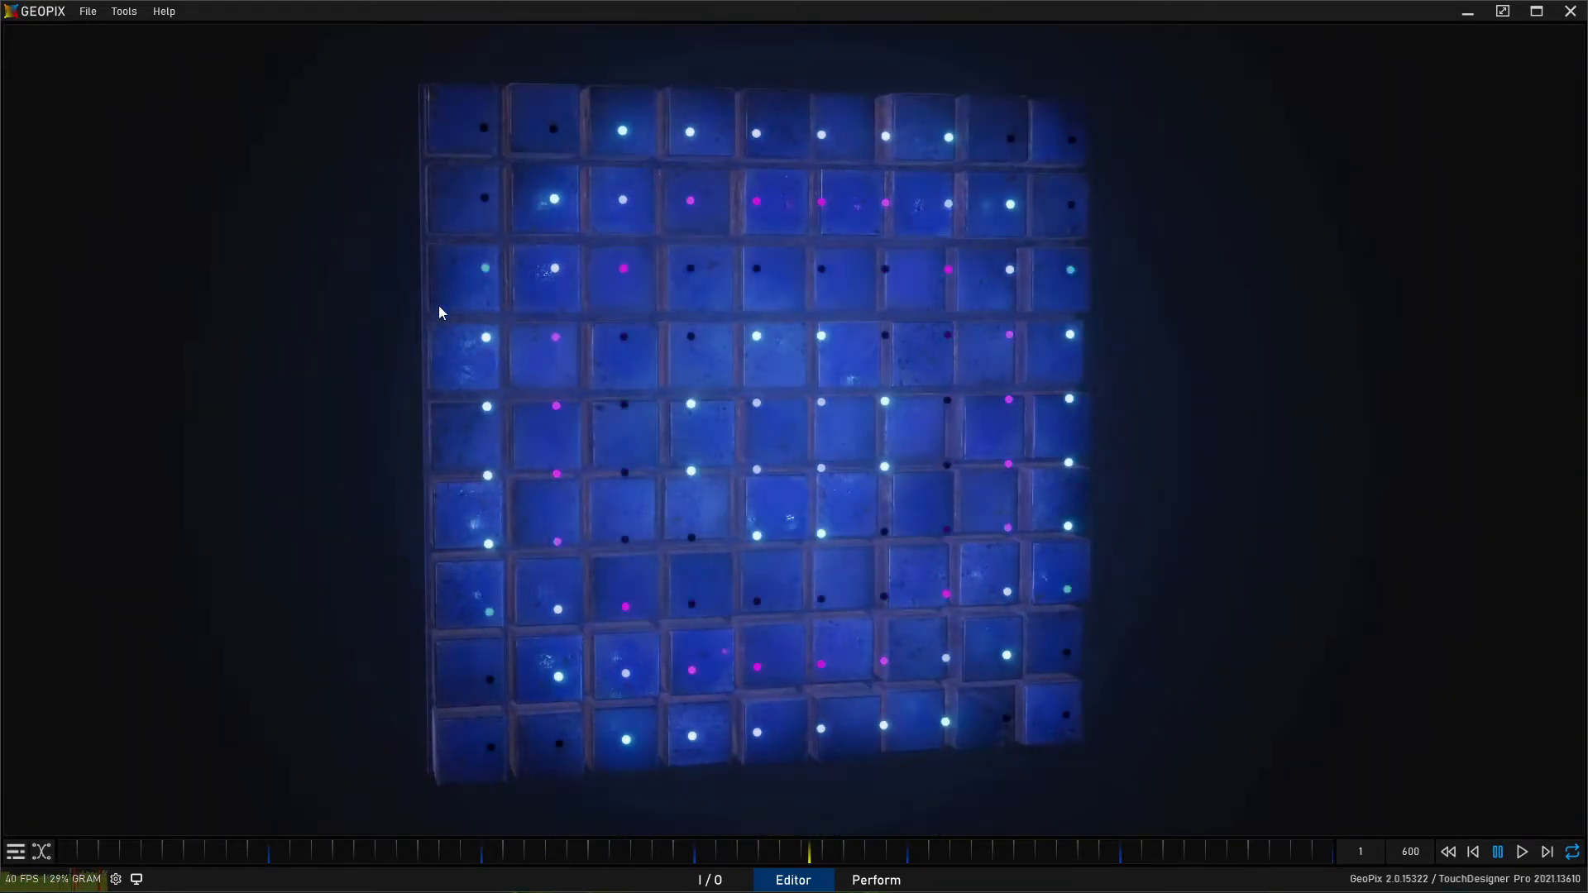
left_click_drag(498, 263, 381, 361, "alt")
left_click(468, 225)
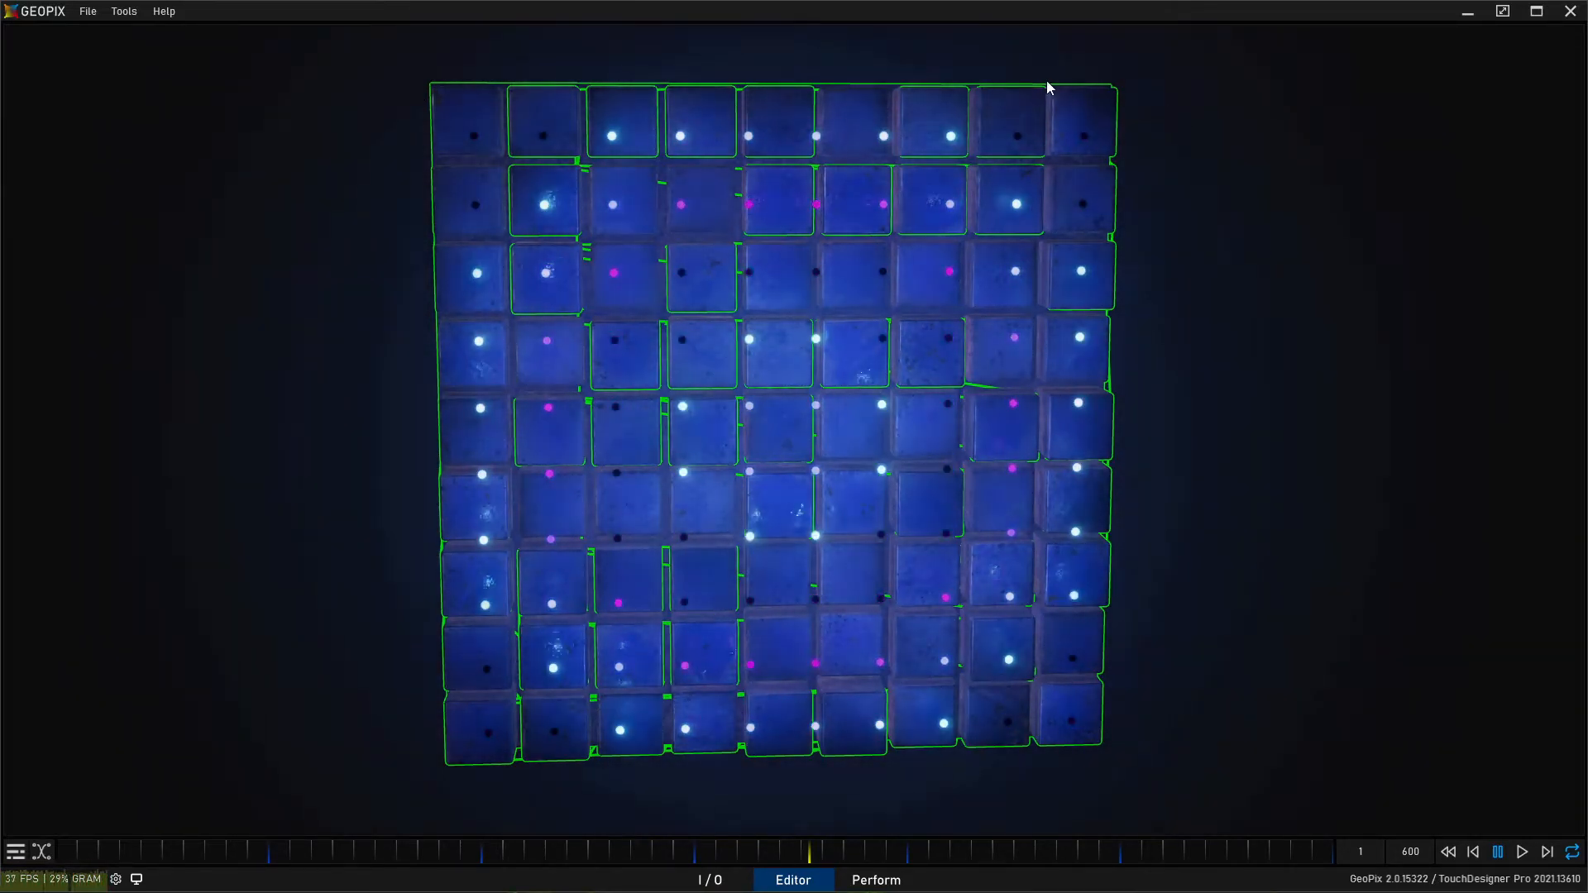
Preview the scene in Perform mode and return to the Editor
left_click_drag(488, 623, 1005, 605, "alt")
left_click_drag(817, 633, 479, 656, "alt")
mouse_move(792, 546)
middle_mouse_down("alt")
mouse_move(801, 613)
mouse_move(782, 576)
middle_mouse_up("alt")
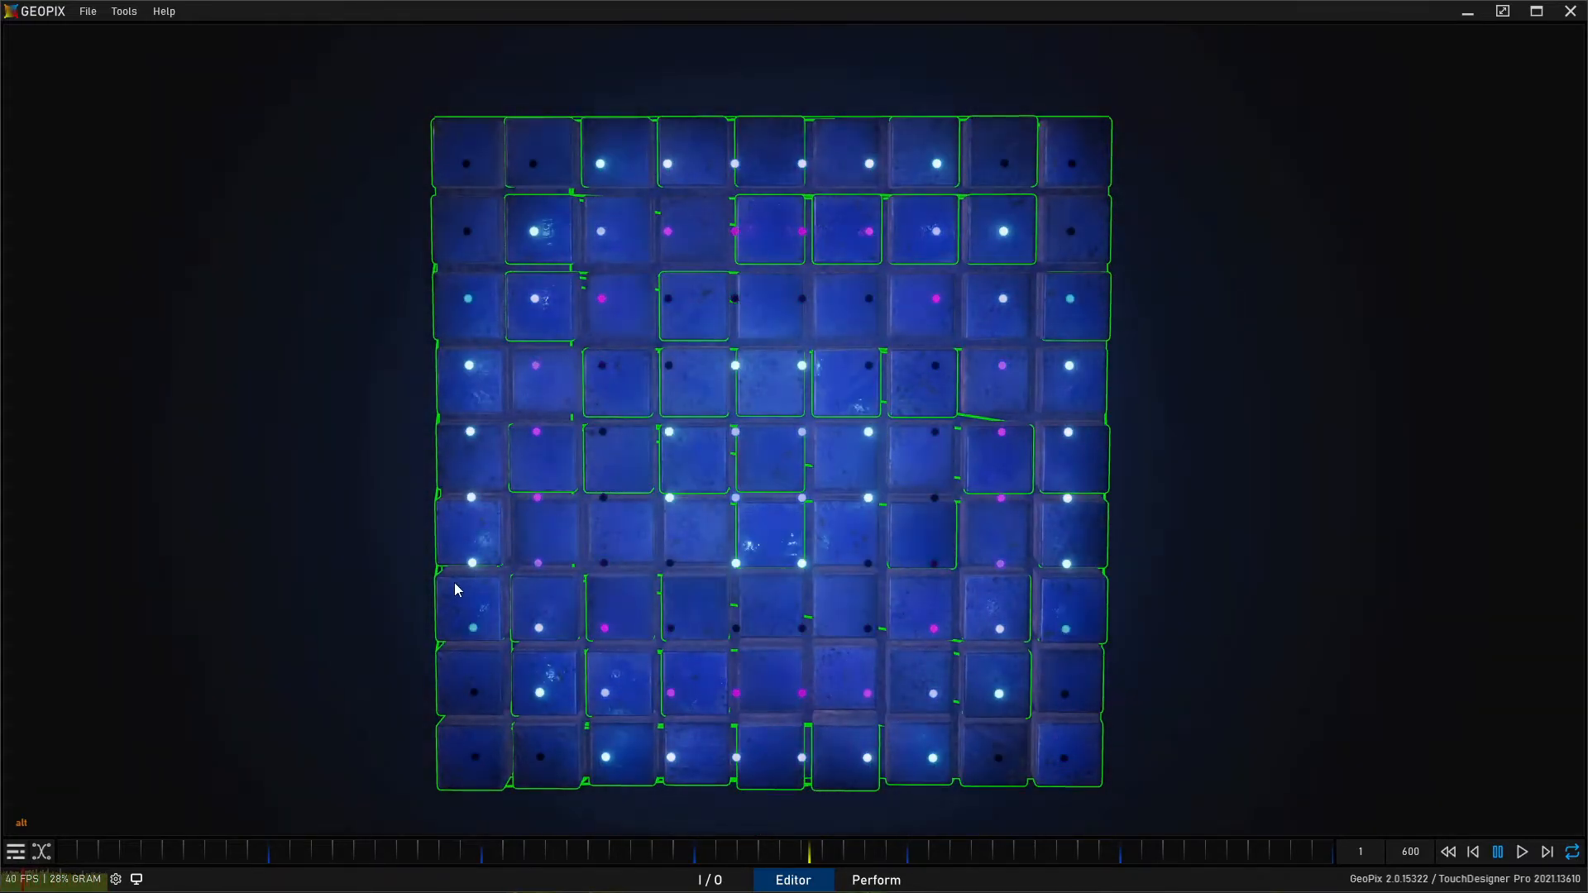
left_click(876, 880)
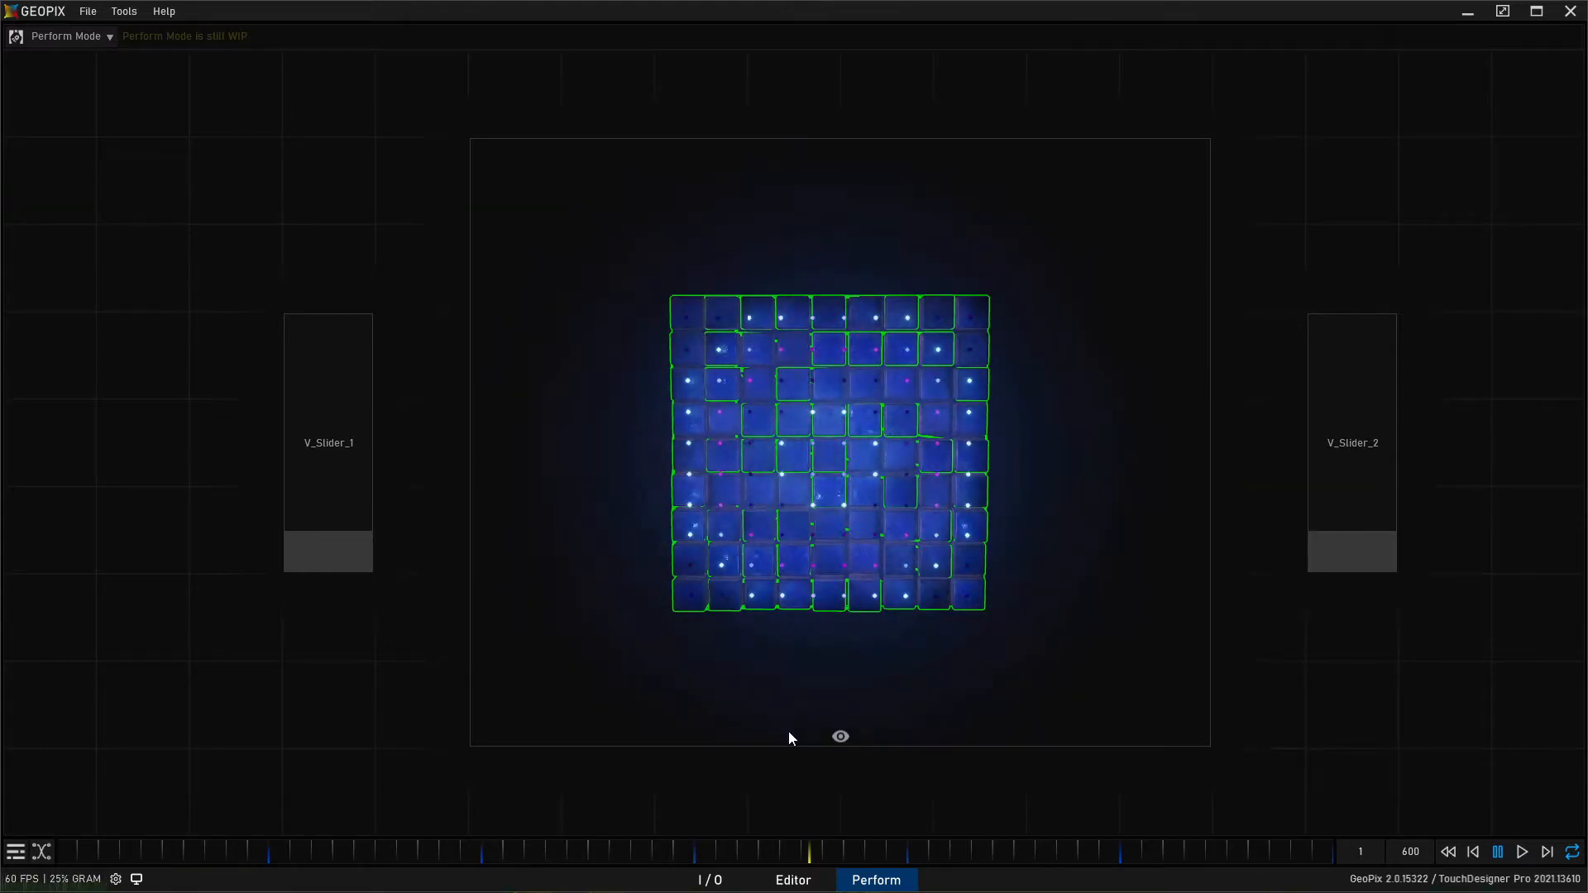
left_click(792, 884)
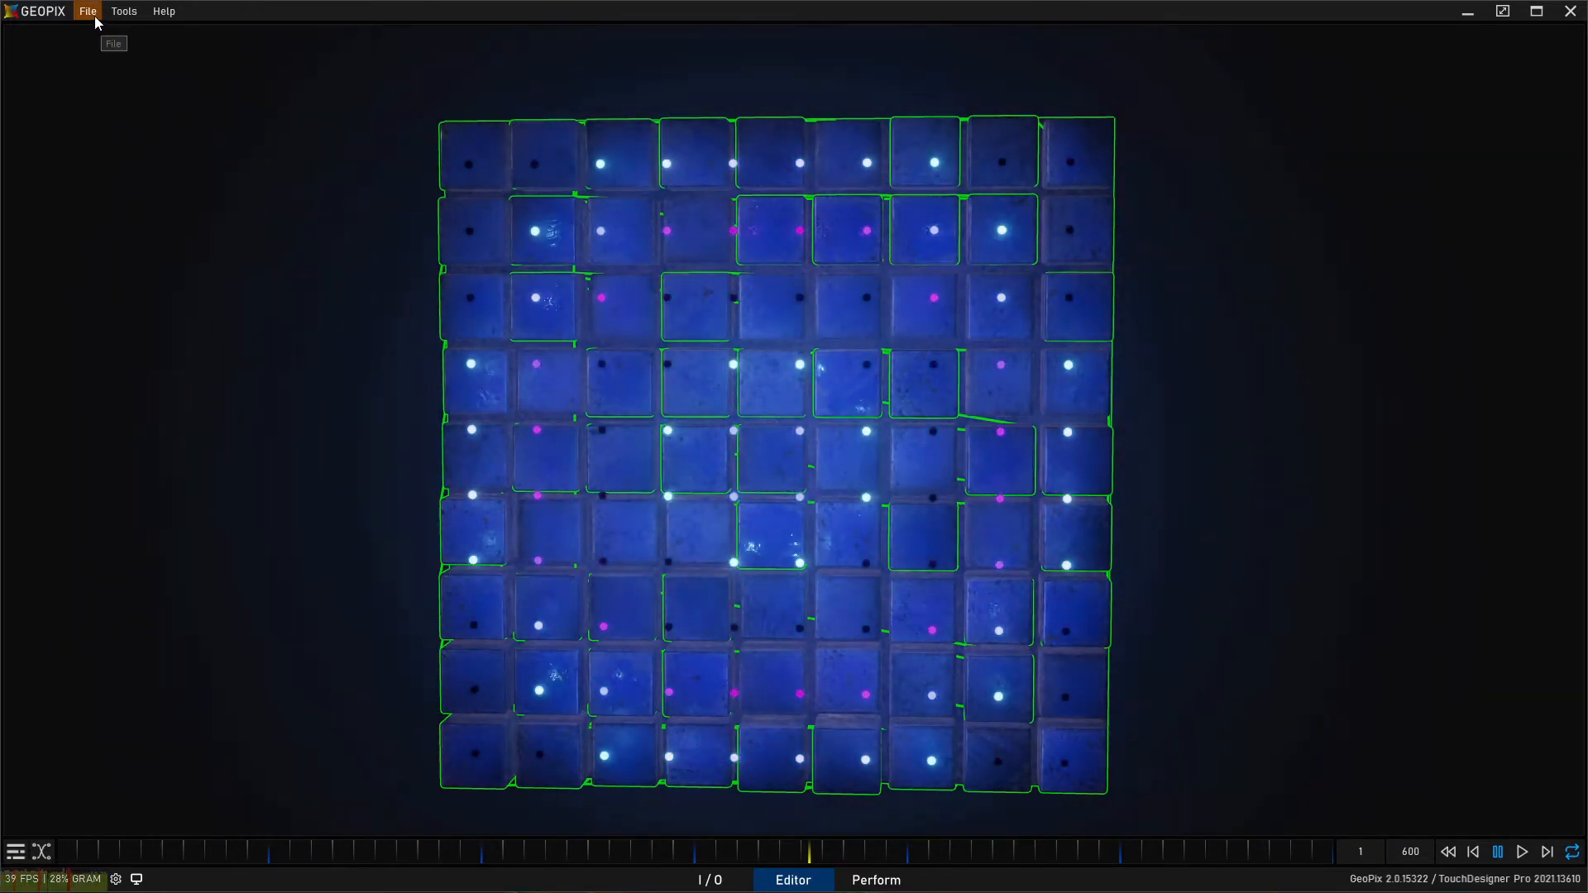
Reopen the Preferences, turn on Show Rightbar, and close the Preferences window
left_click(94, 16)
left_click(124, 122)
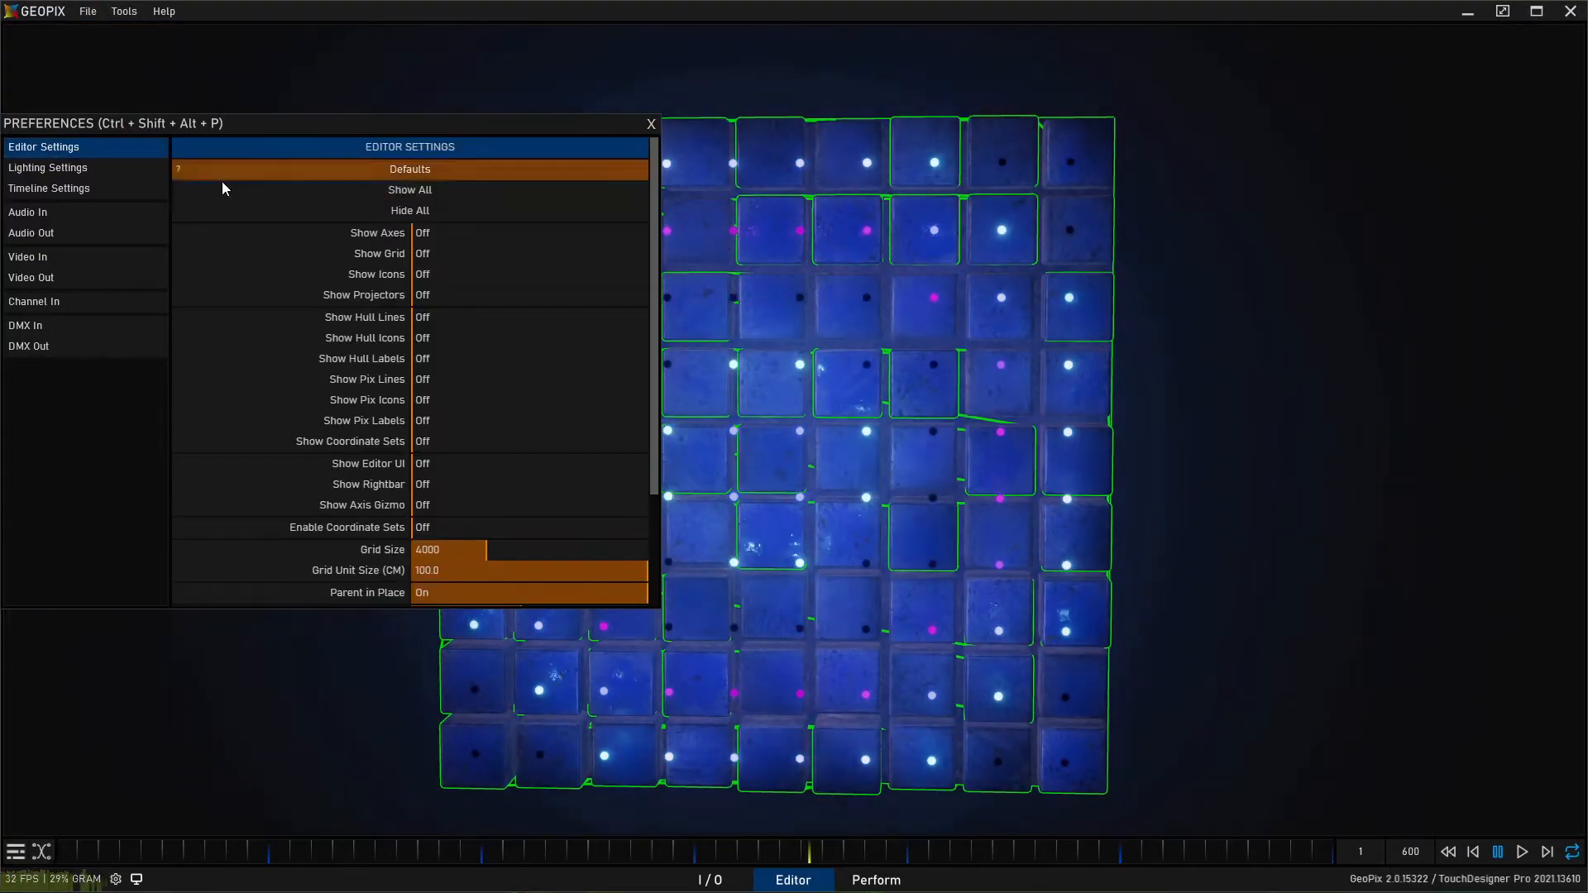
left_click(465, 484)
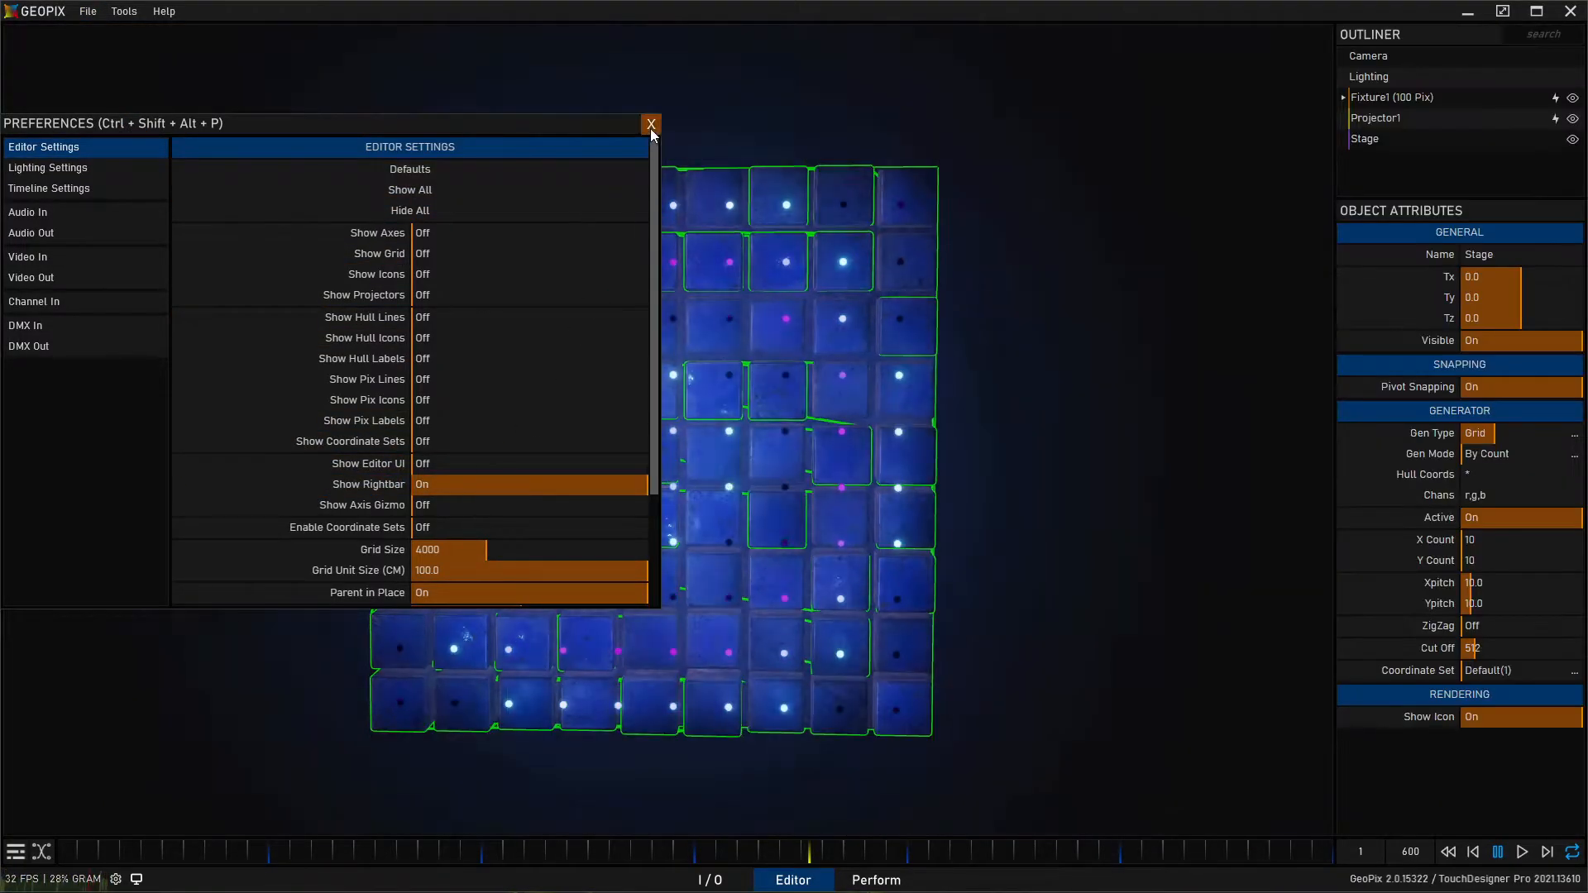
left_click(651, 124)
Hide the Stage object from the outliner and inspect the remaining pixels in the viewport
left_click_drag(582, 291, 778, 287, "alt")
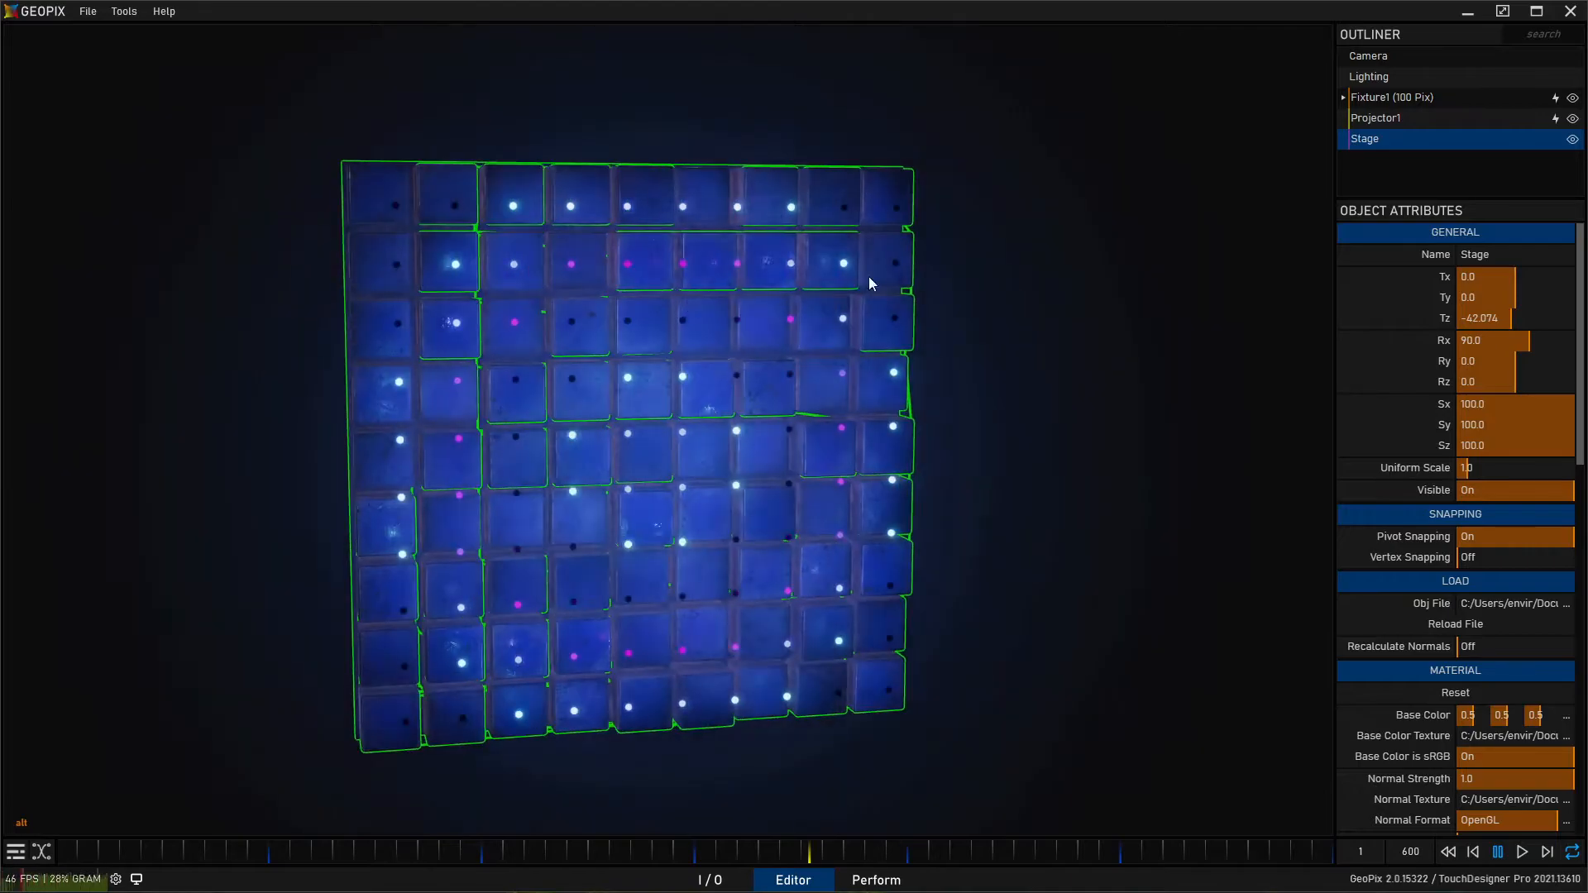
left_click(1572, 139)
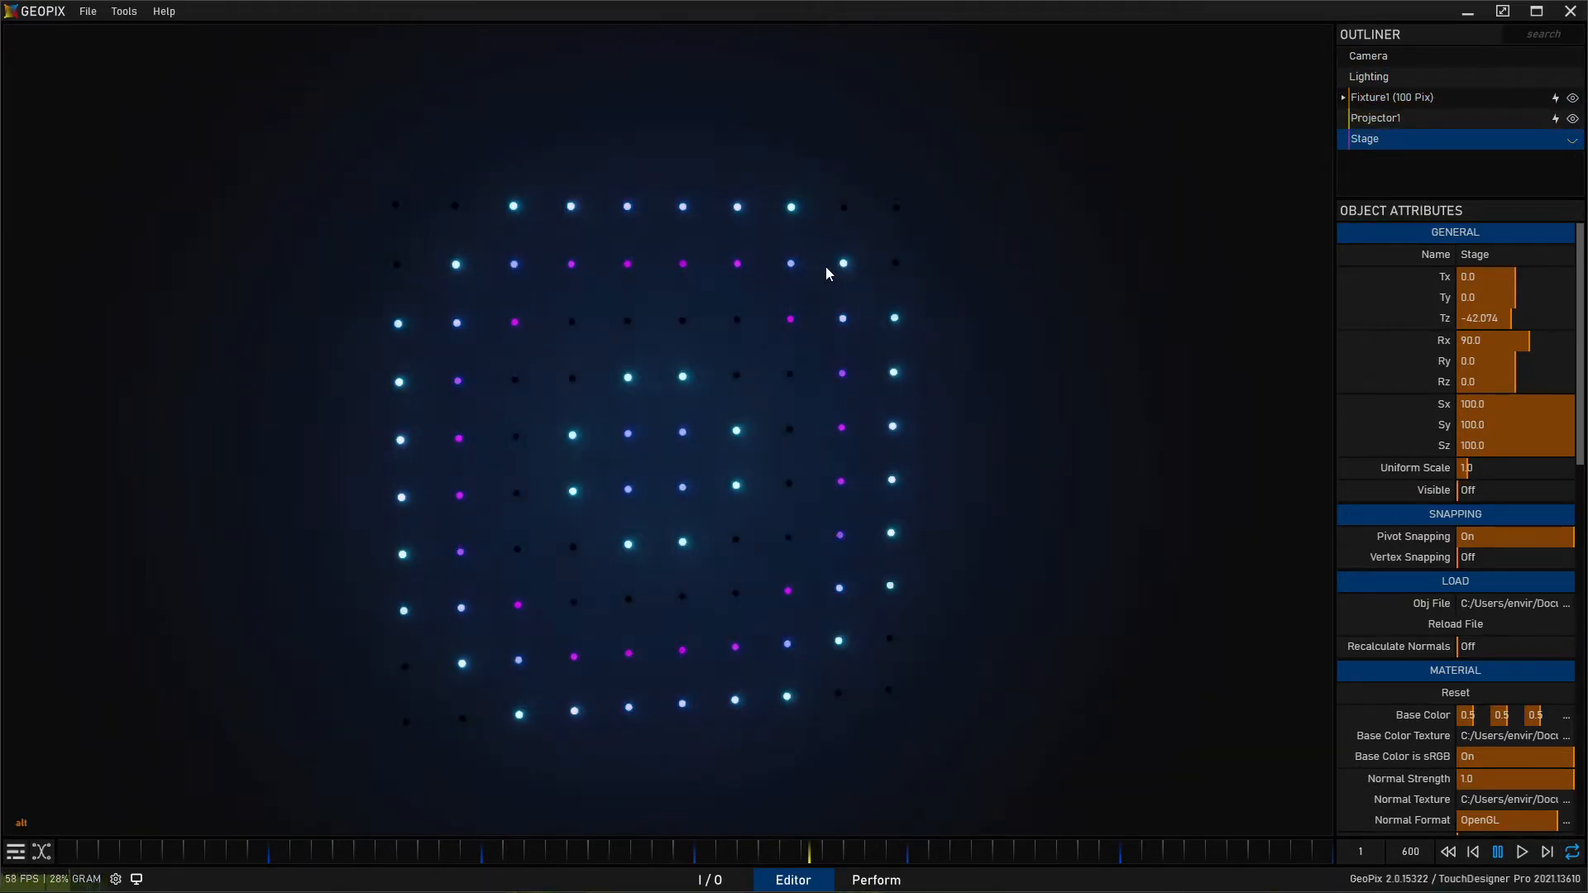
middle_click_drag(766, 344, 783, 342, "alt")
left_click_drag(782, 330, 805, 307, "alt")
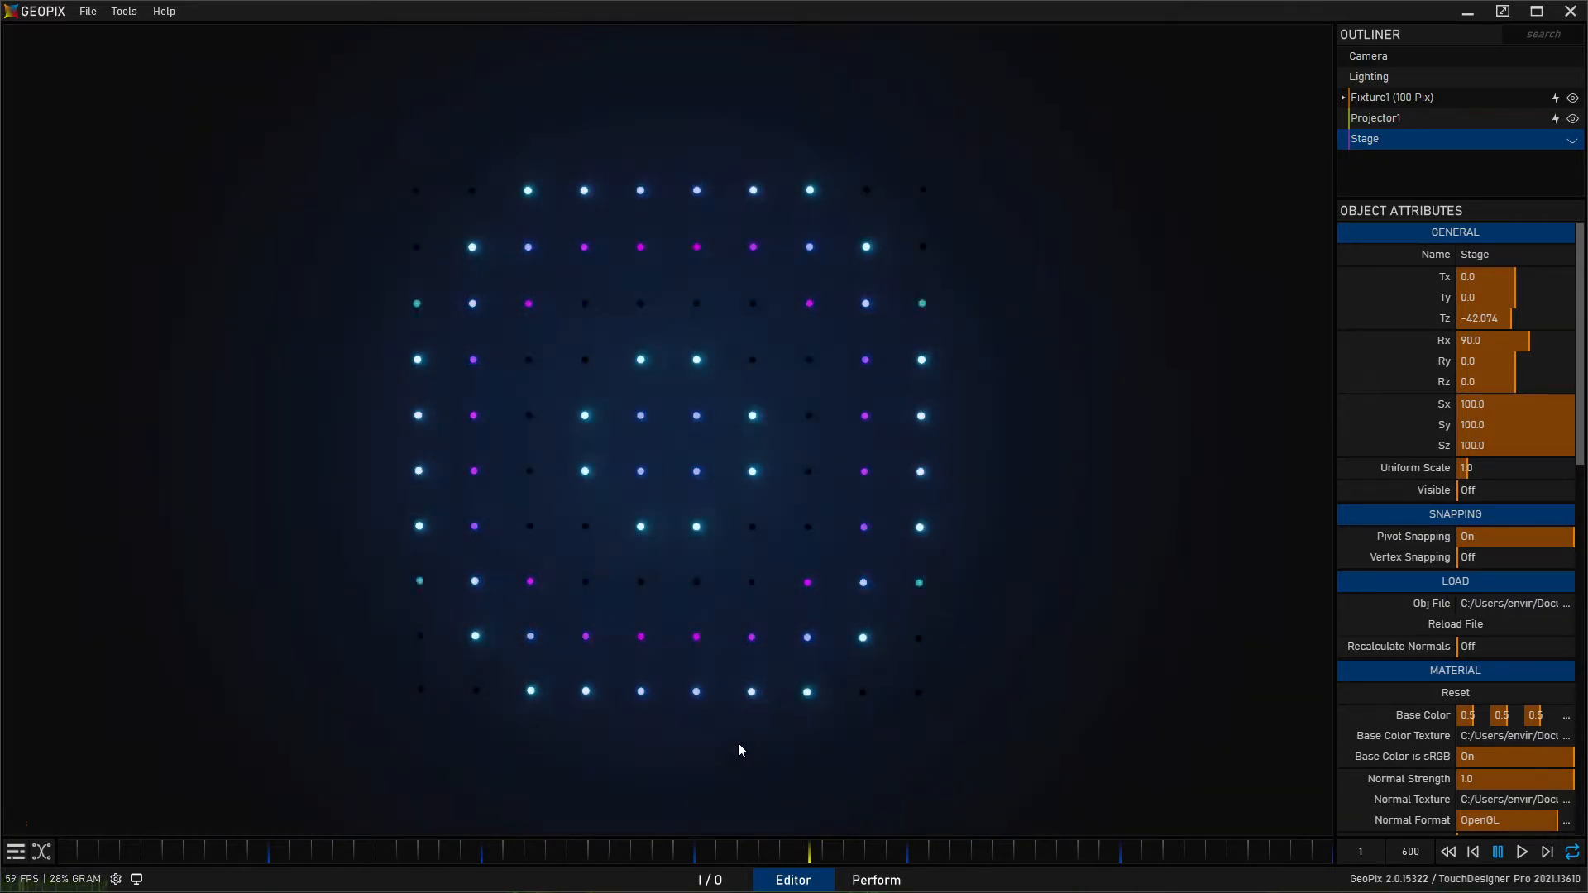
Show the Lighting object's attributes and open the matching Lighting Settings in the Preferences
left_click(1396, 77)
left_click(87, 11)
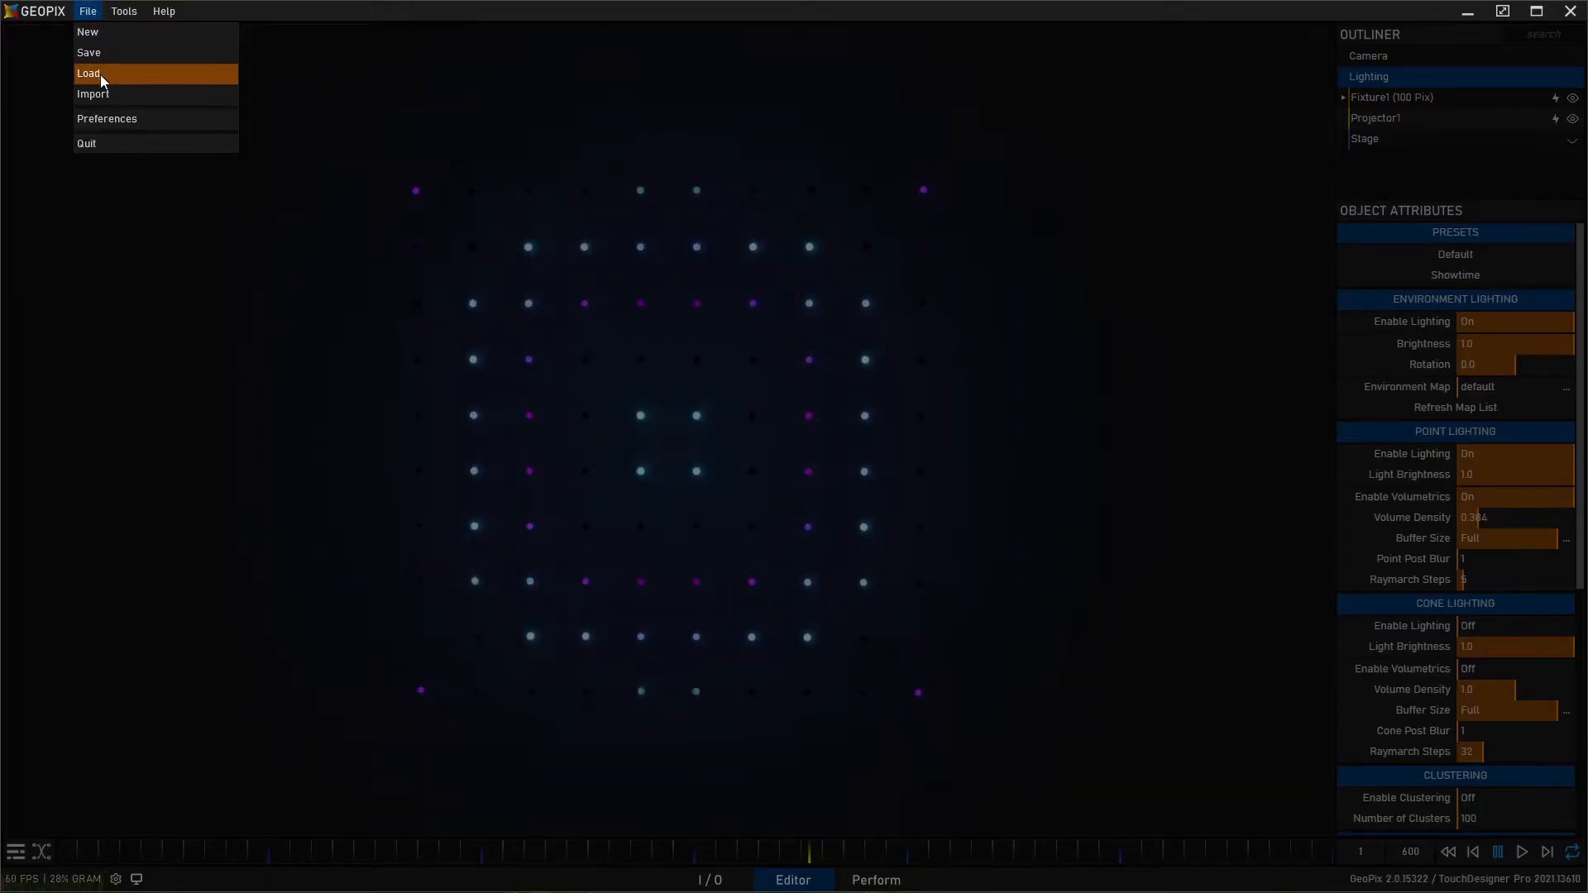
left_click(124, 117)
left_click(287, 191)
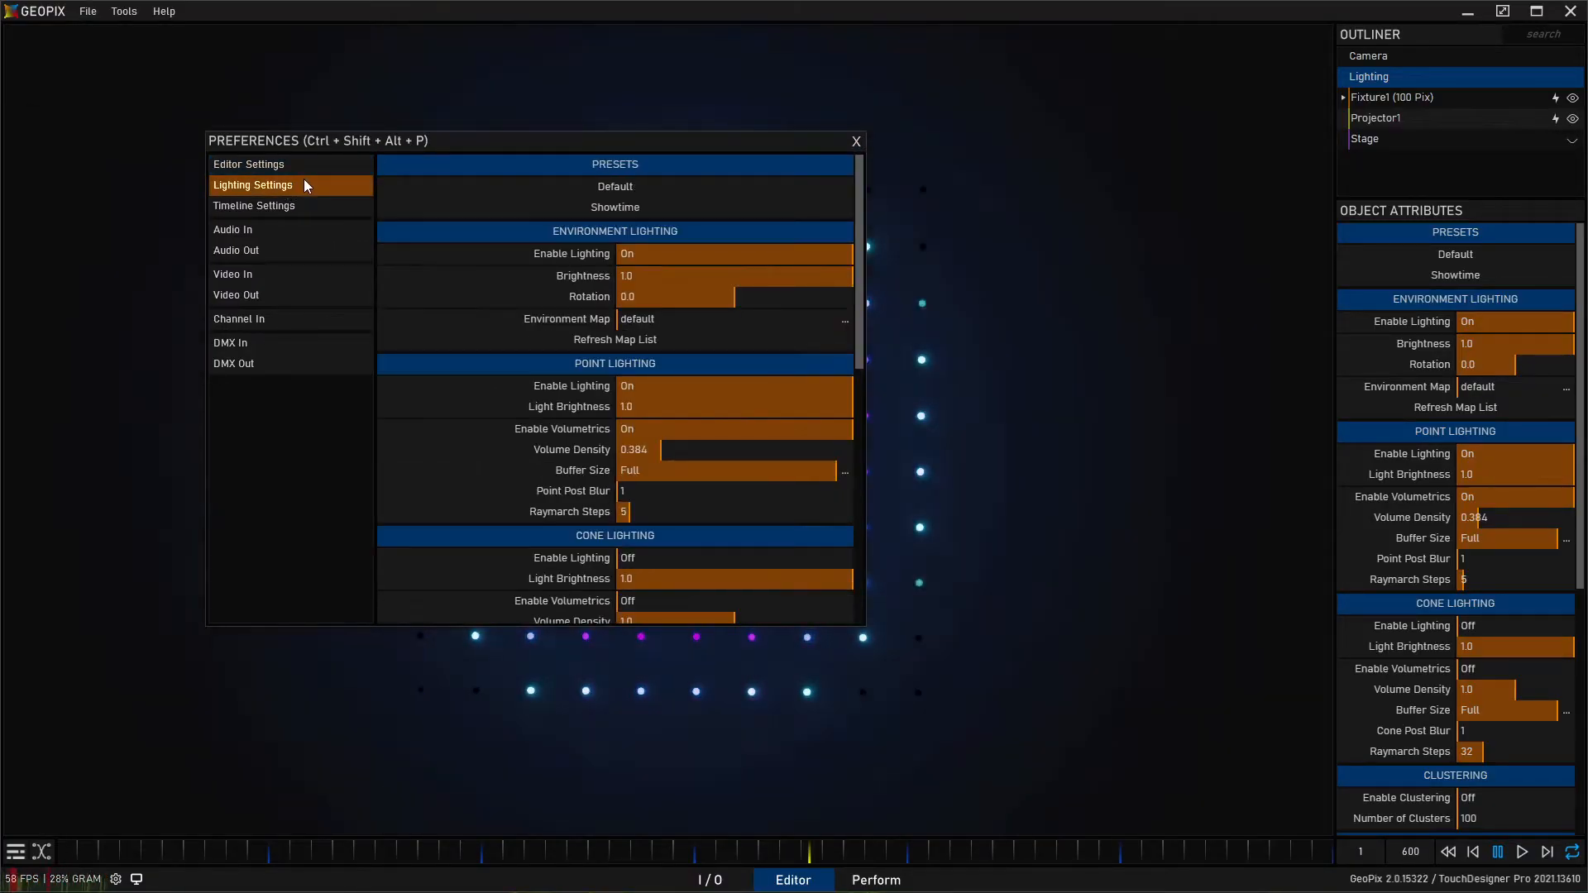
Deselect the Lighting object, move the Preferences window aside, and reframe the pixel grid in the viewport
left_click(1119, 100)
left_click_drag(575, 145, 403, 334)
right_click_drag(1087, 310, 1123, 407, "alt")
middle_click_drag(1124, 407, 1145, 387, "alt")
right_click_drag(1145, 386, 1159, 298, "alt")
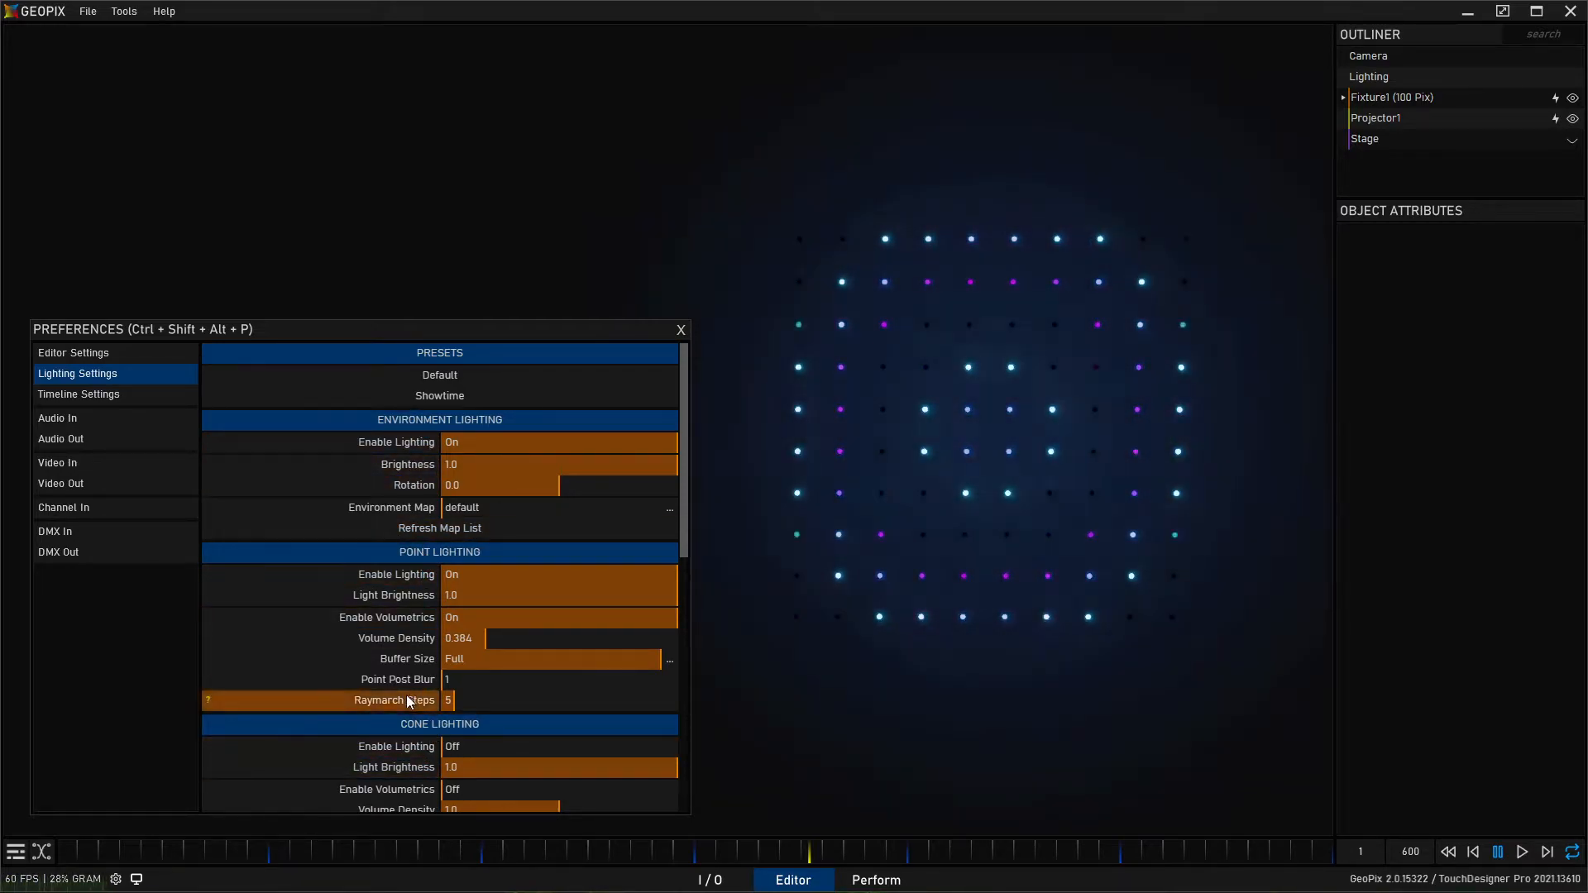
Turn off Enable Lighting in the Environment Lighting settings
scroll(405, 694, "down", 3)
scroll(404, 685, "up", 1)
scroll(405, 684, "up", 2)
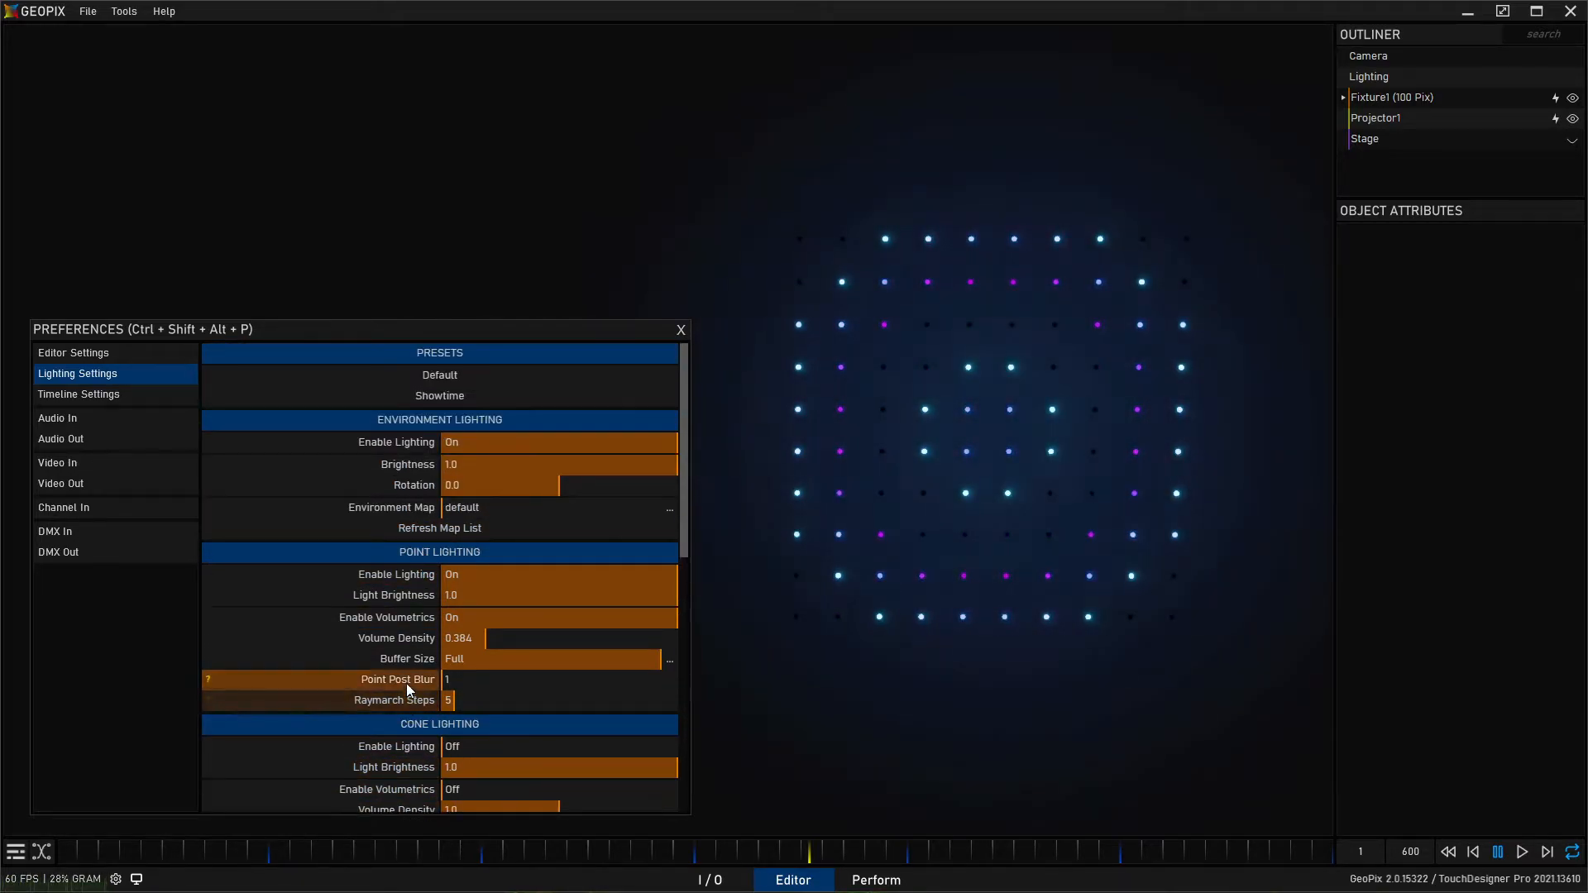
scroll(404, 612, "down", 1)
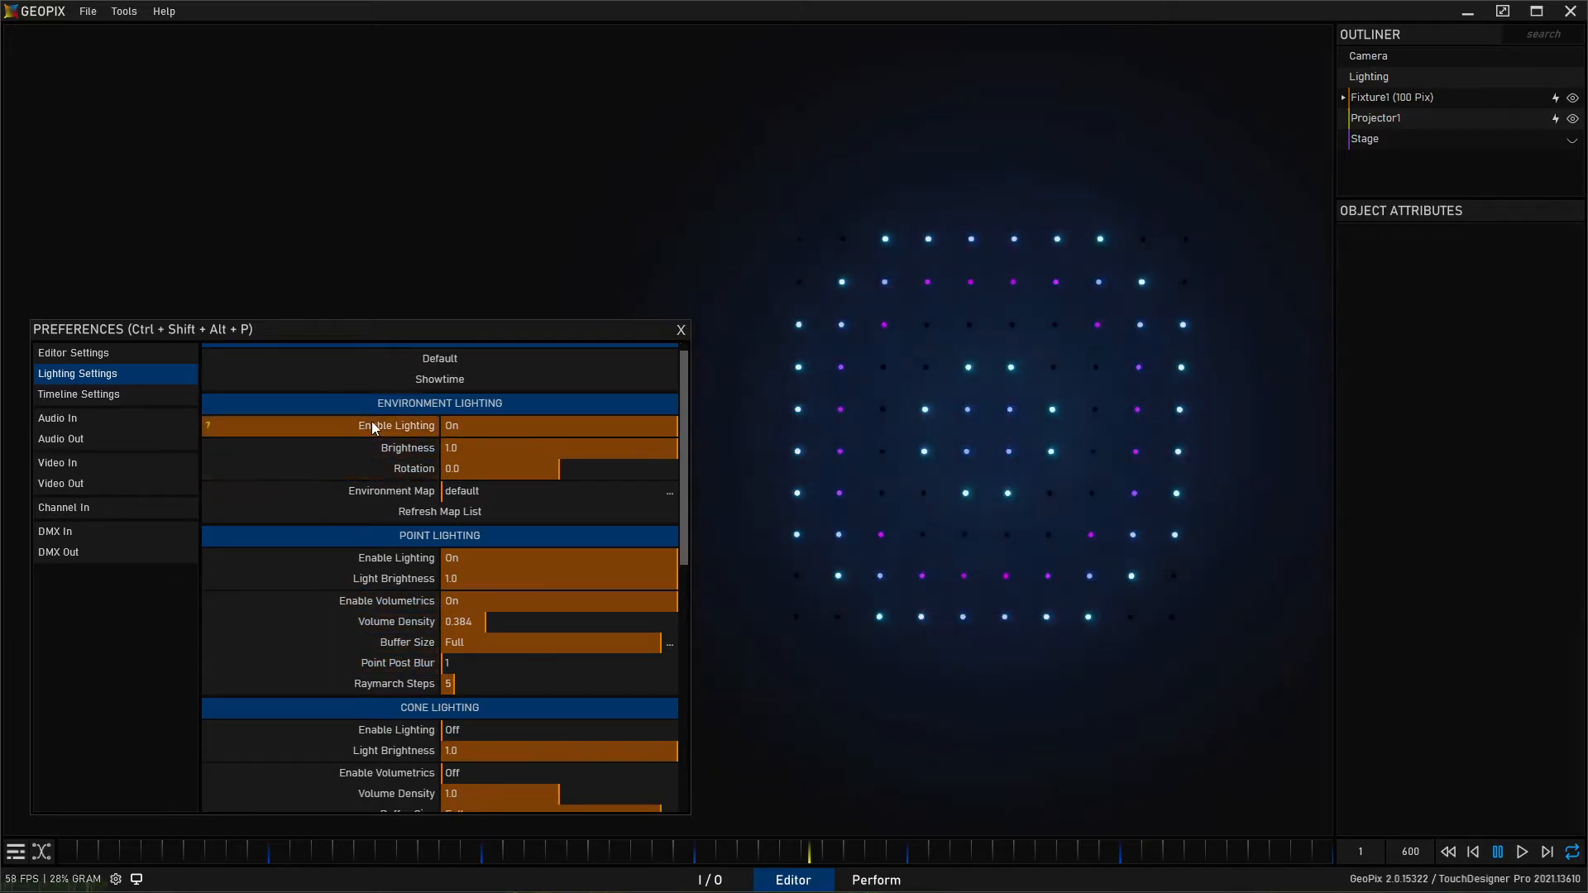
left_click(501, 424)
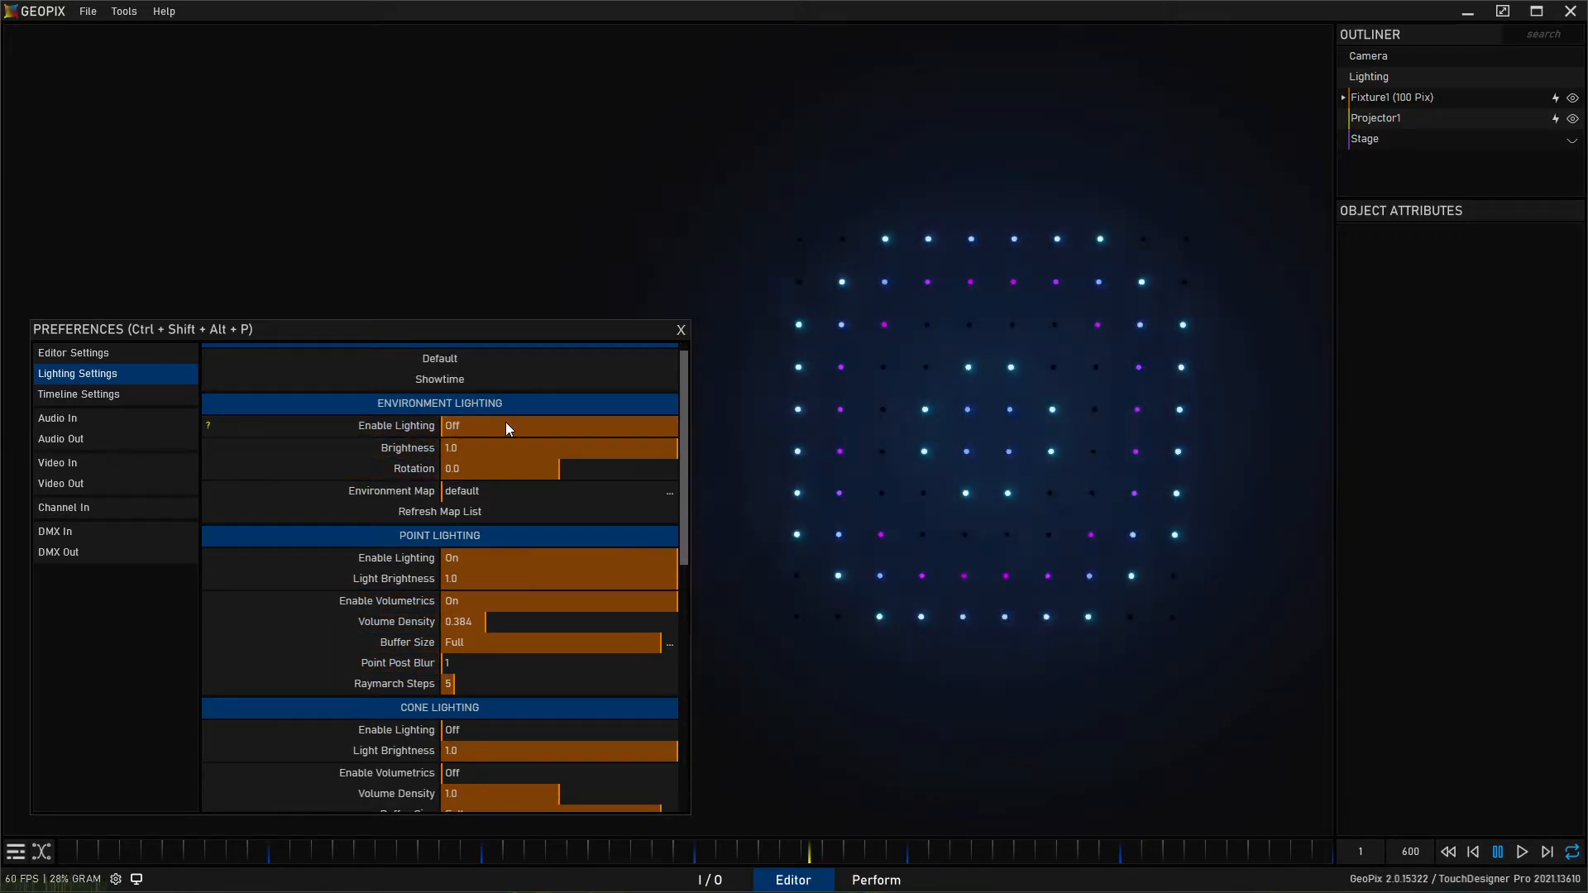
left_click(508, 424)
left_click(510, 419)
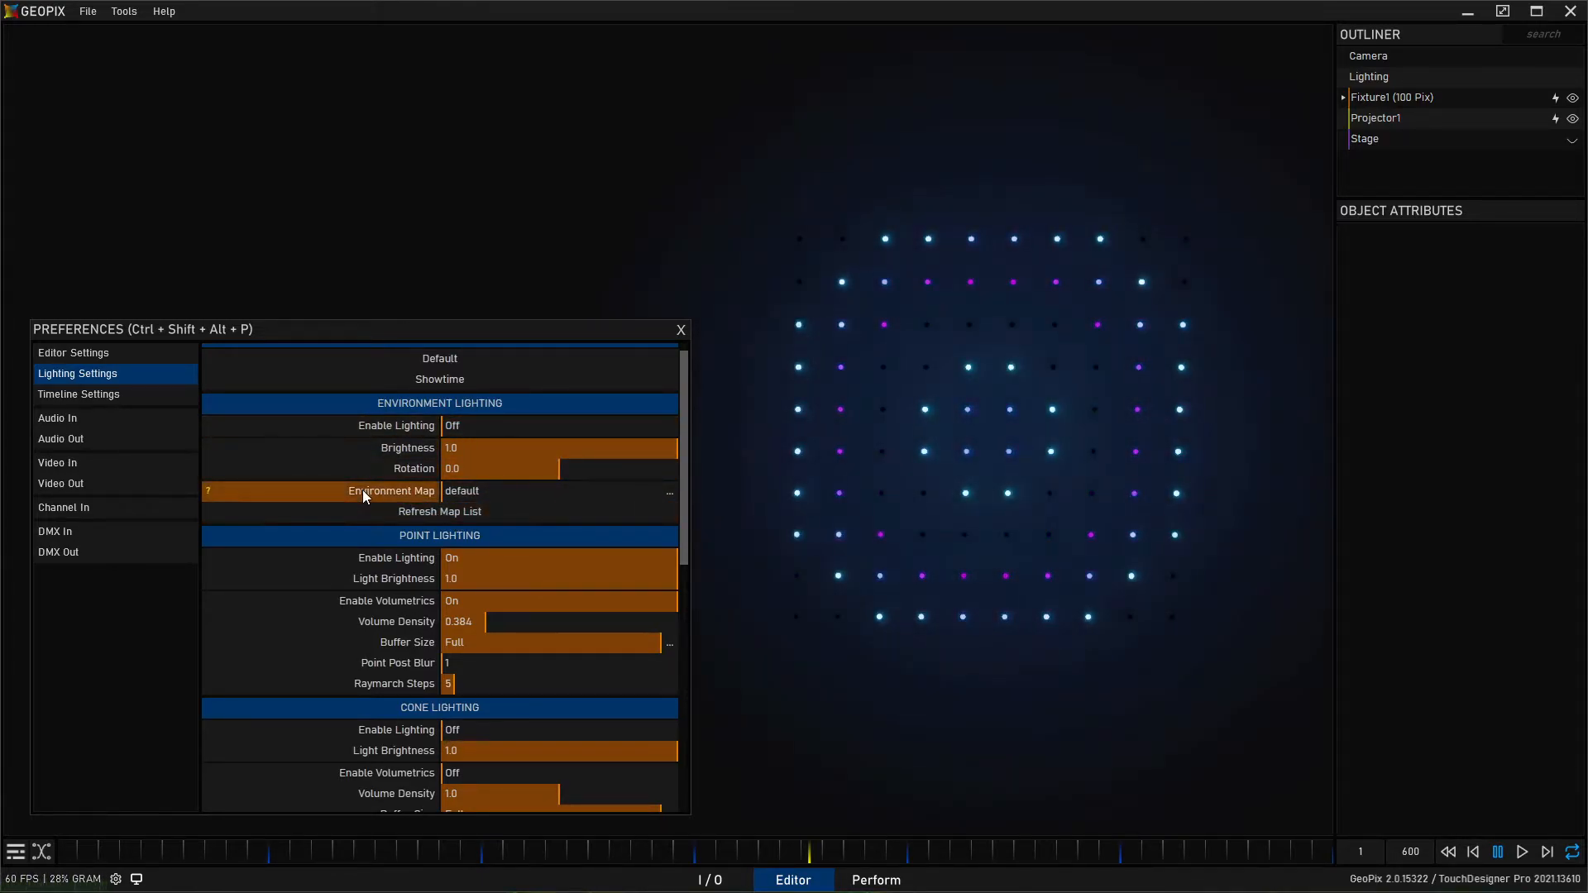
In the Point Lighting settings, turn off Enable Volumetrics and Enable Lighting, and set Volume Density to 1
scroll(395, 465, "down", 1)
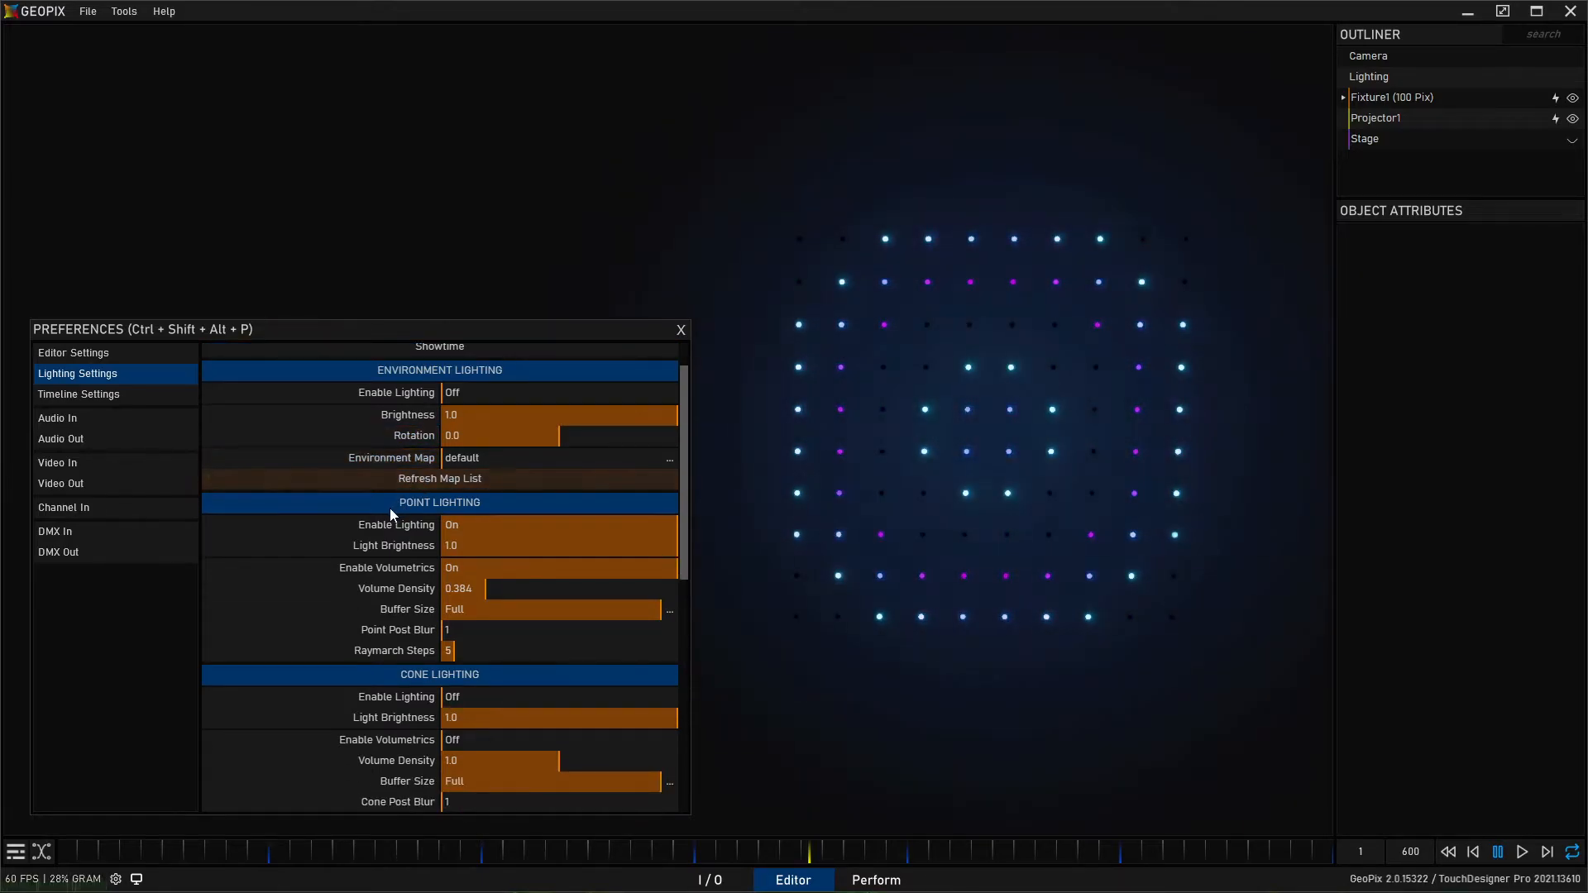
scroll(392, 501, "down", 1)
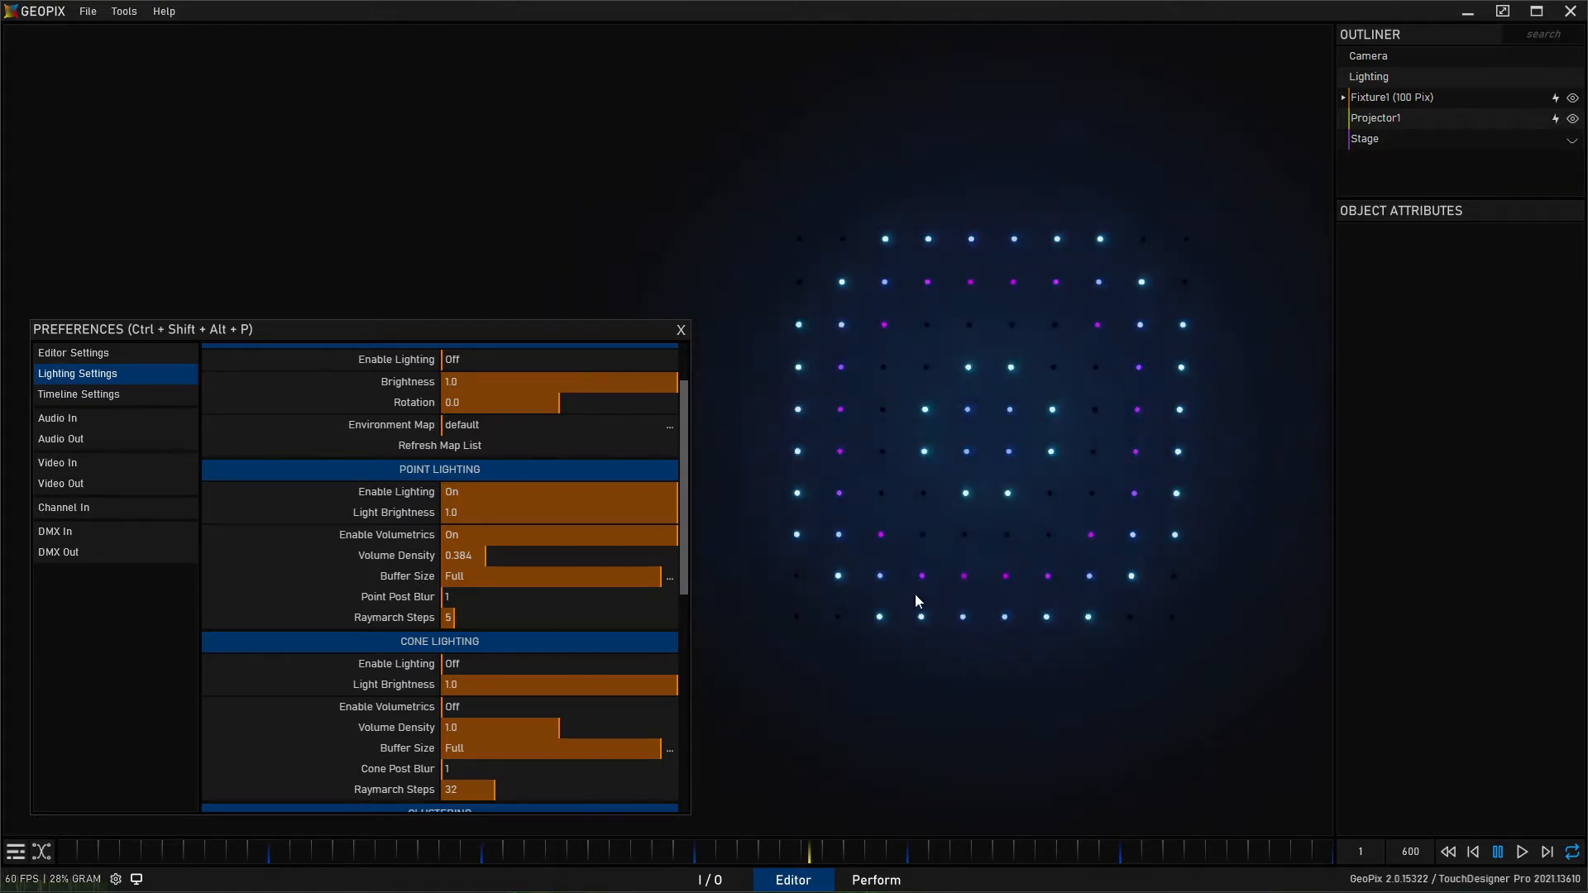
left_click(475, 534)
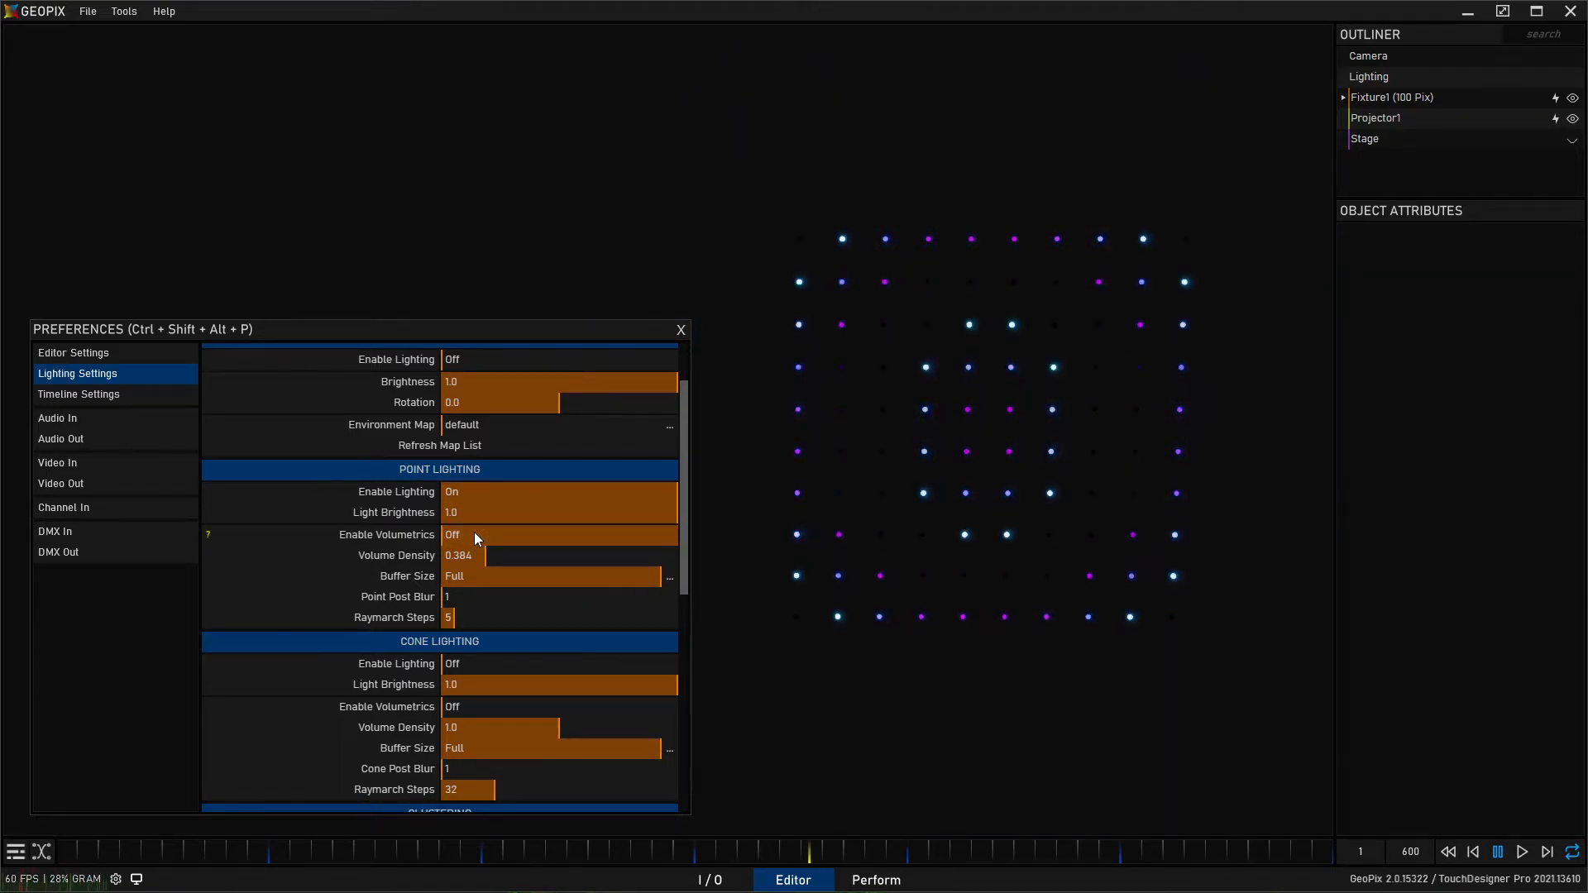
left_click(470, 489)
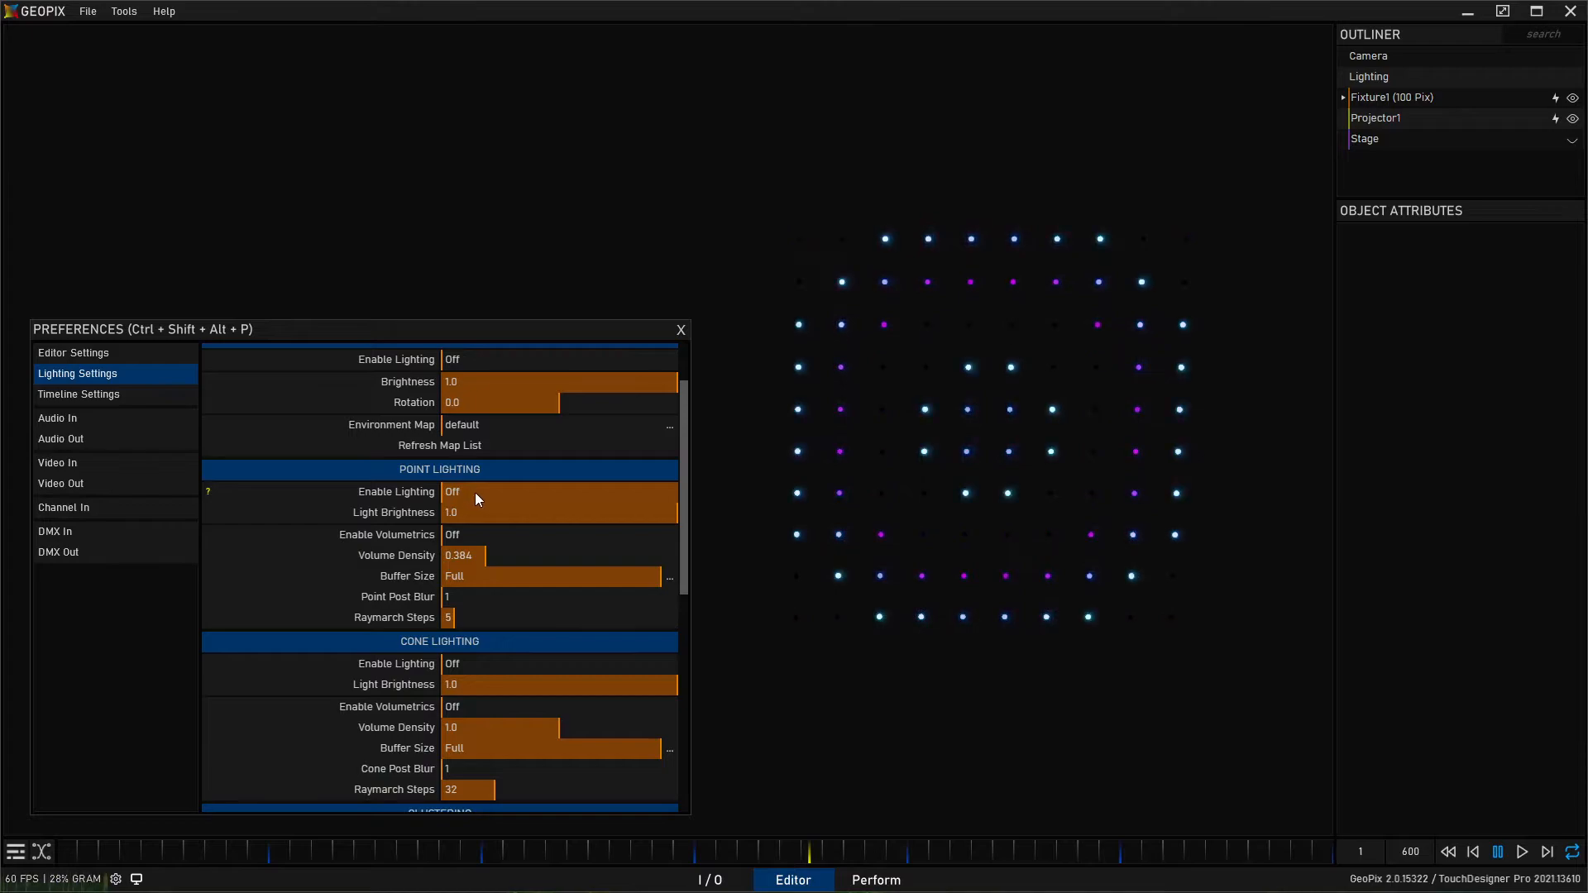
left_click(400, 559)
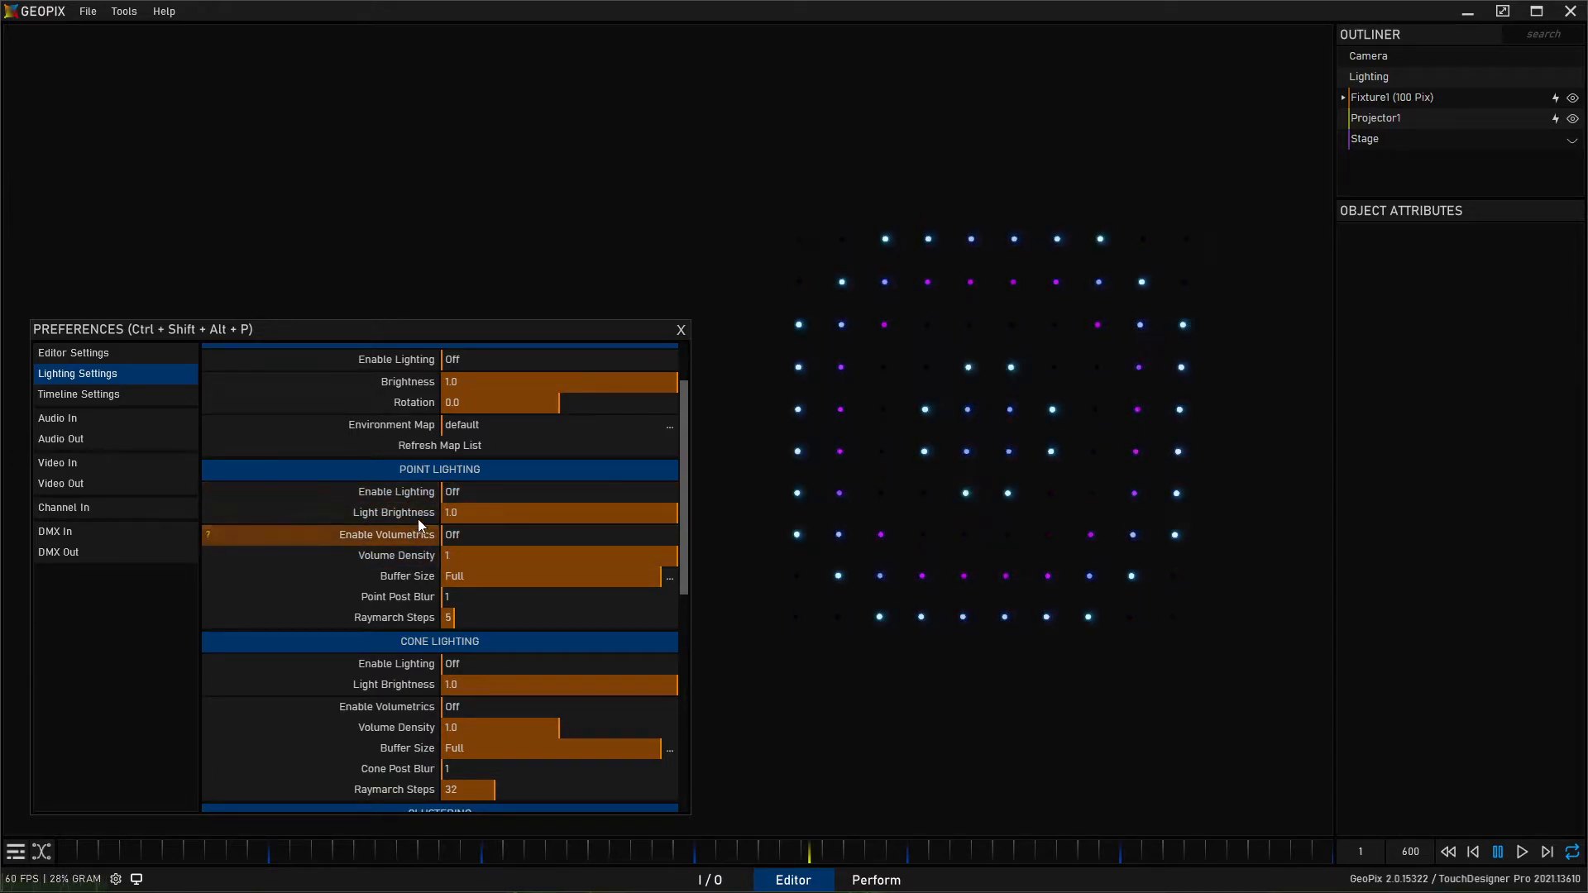
Examine the Cone Lighting options, including Buffer Size and Raymarch Steps, and the Clustering settings below them
scroll(417, 530, "down", 1)
scroll(418, 538, "down", 1)
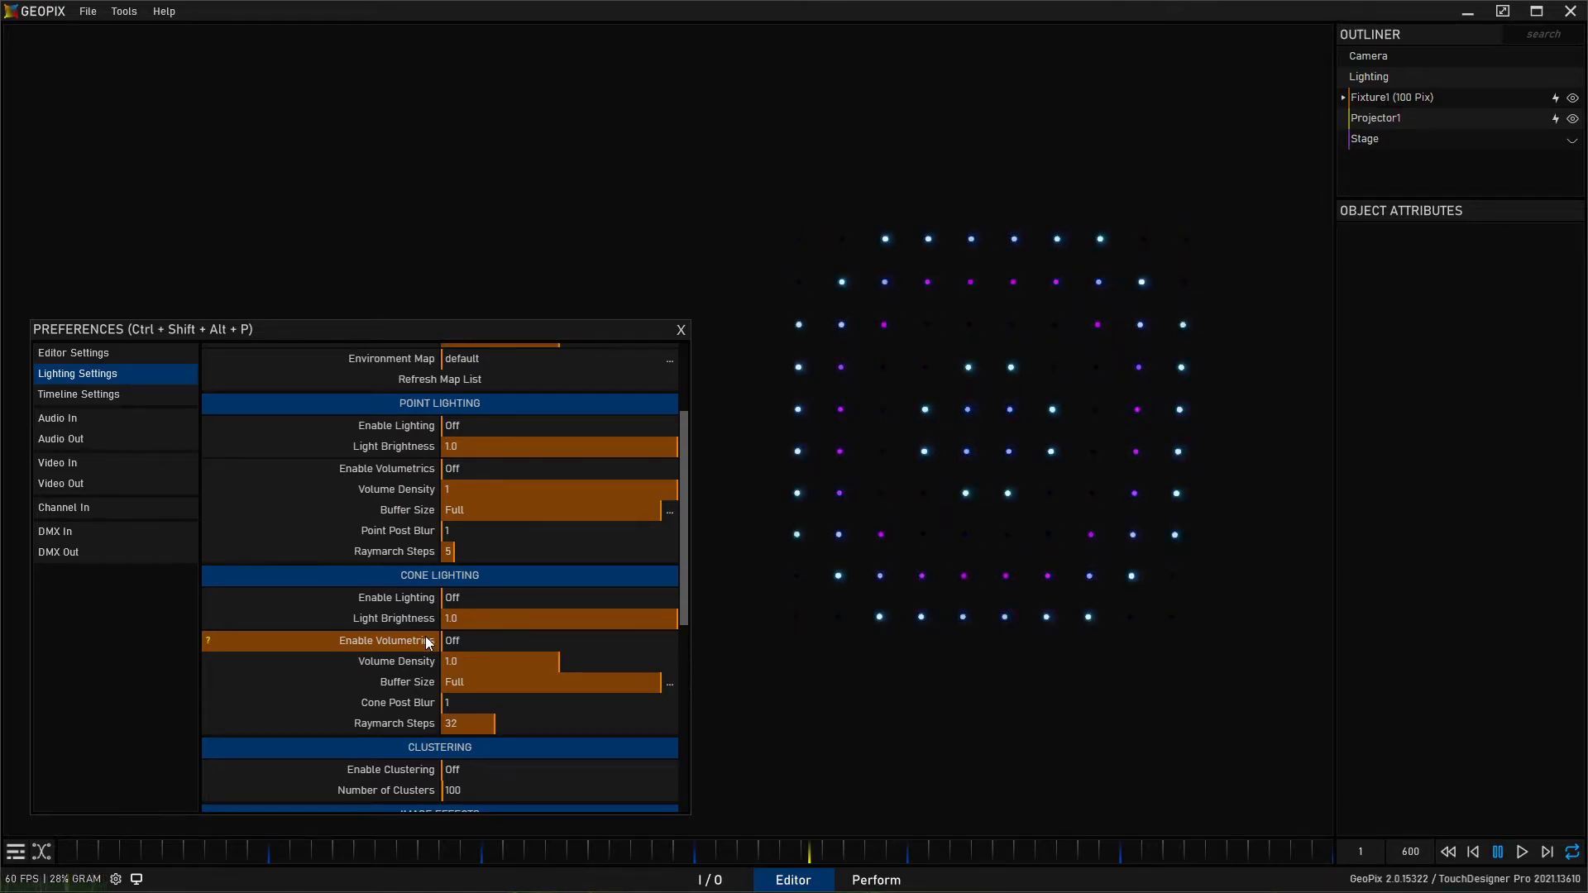
left_click(670, 684)
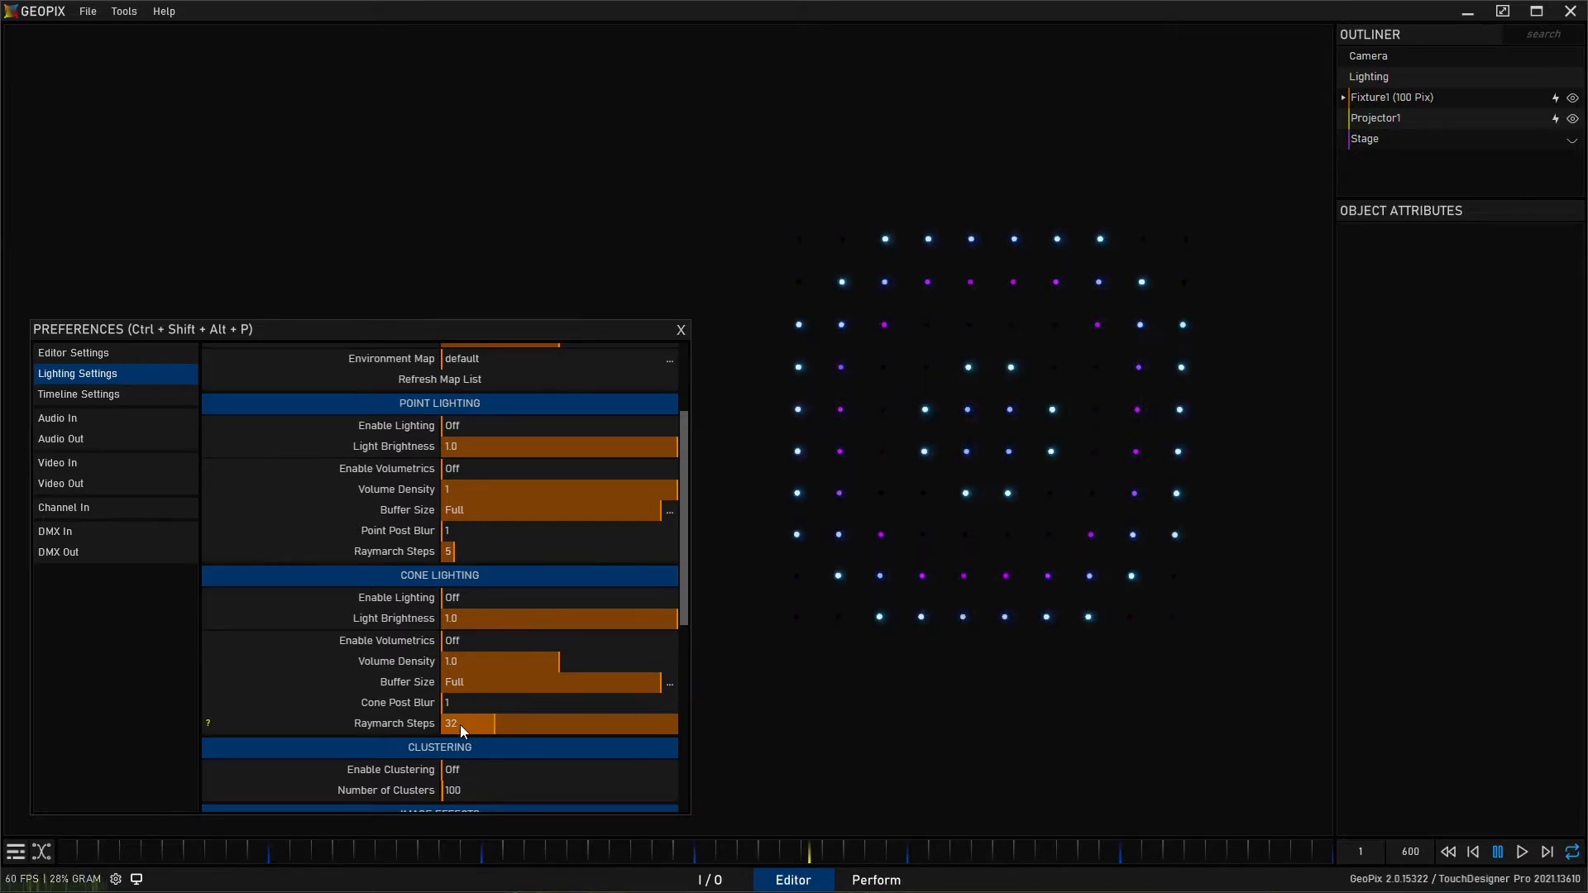
left_click_drag(379, 334, 370, 330)
scroll(277, 608, "down", 5)
scroll(318, 633, "up", 4)
scroll(325, 637, "down", 2)
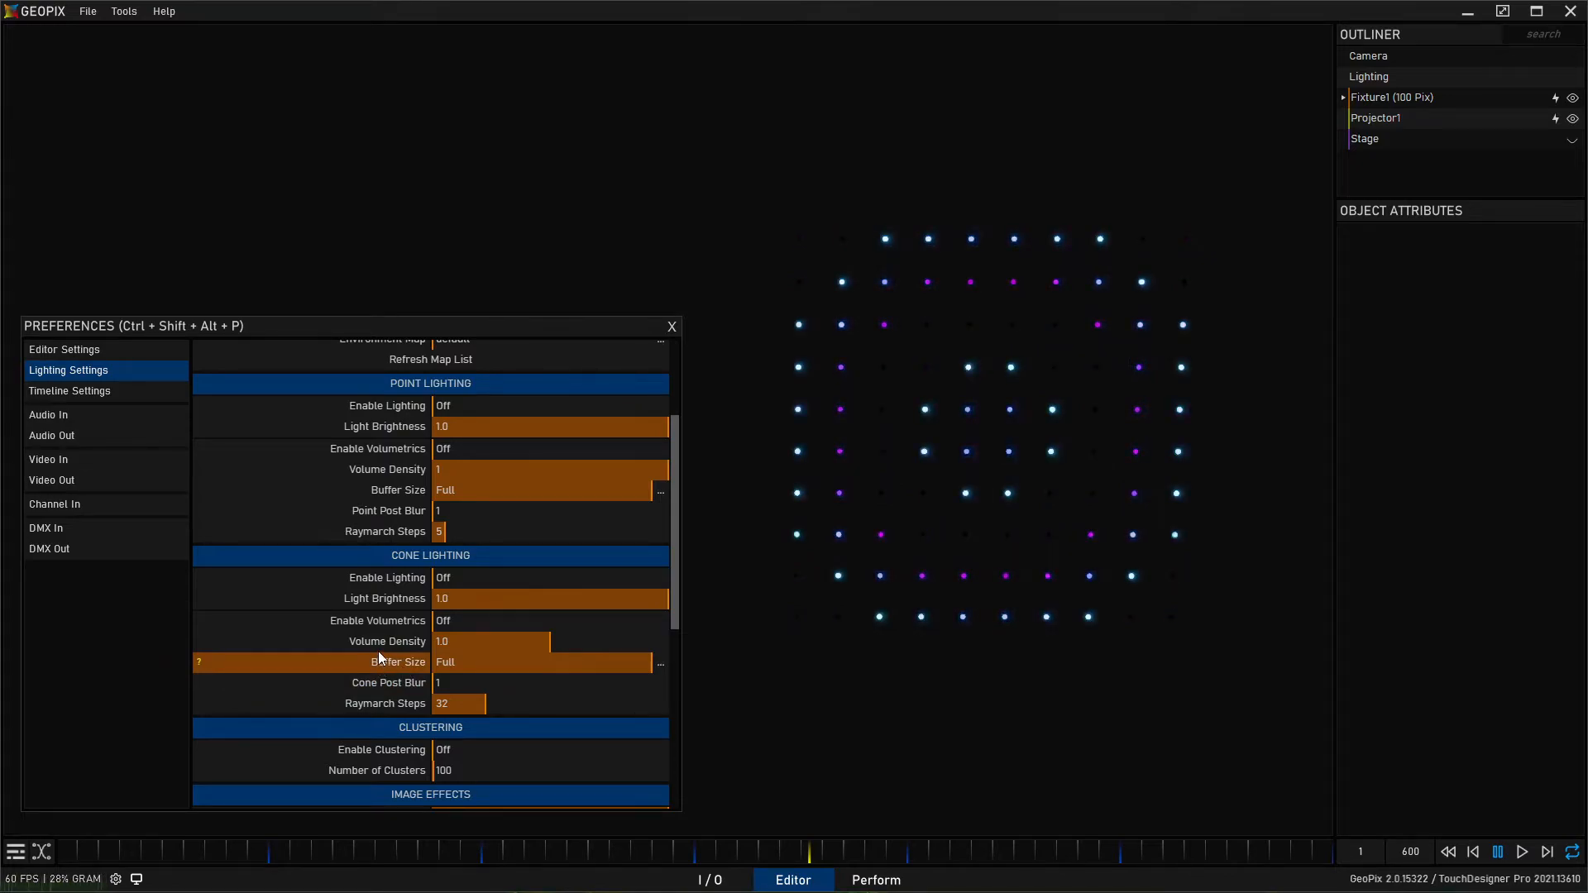
scroll(385, 647, "down", 1)
scroll(384, 646, "down", 5)
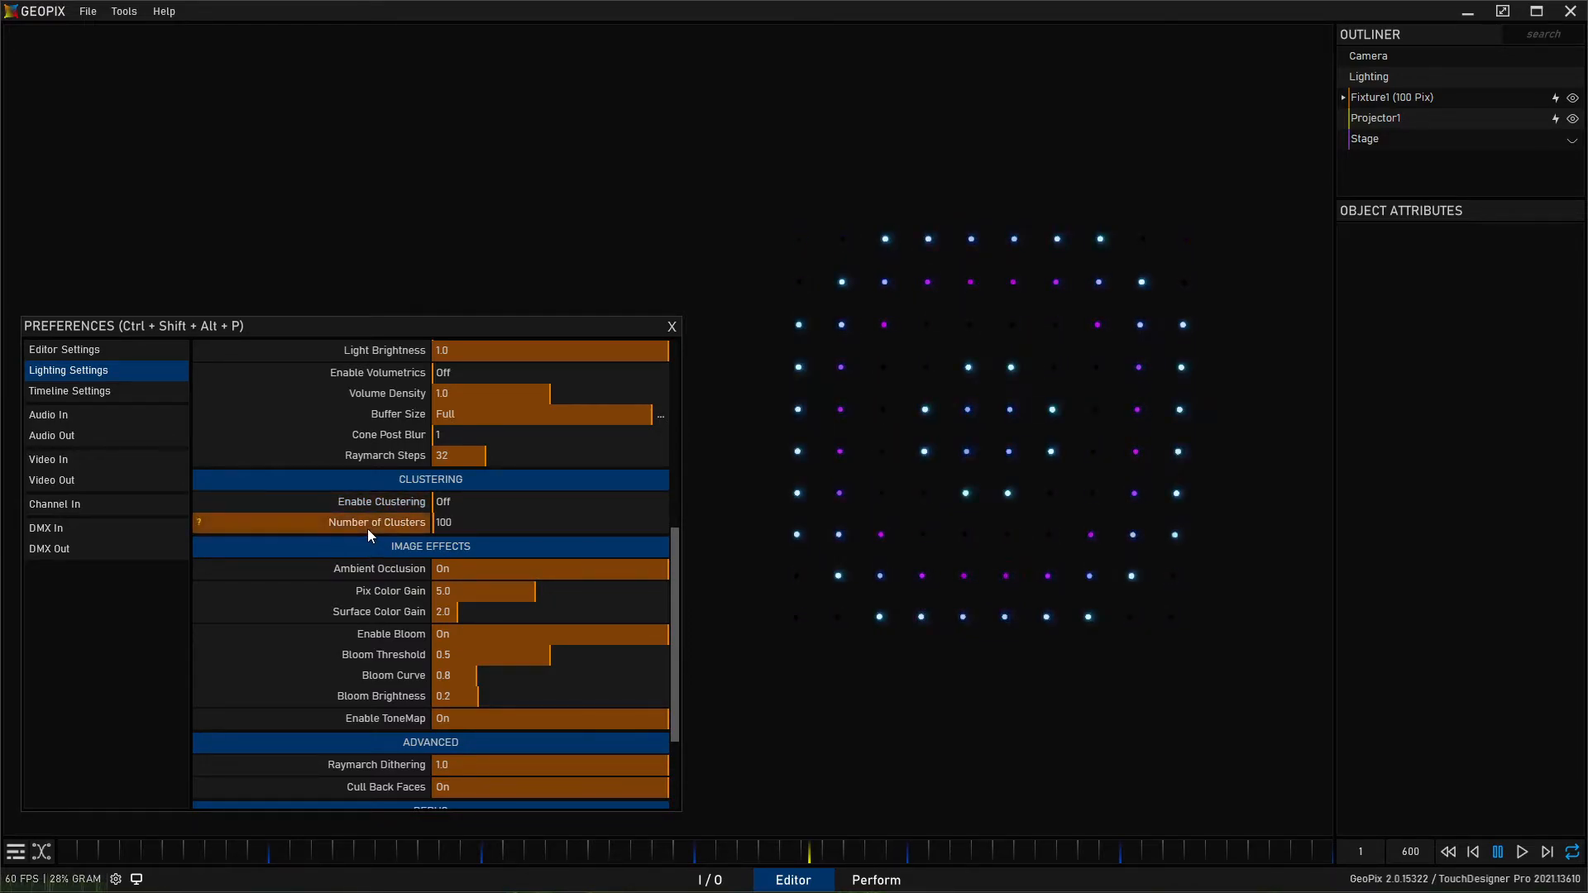
Turn off Ambient Occlusion, Enable Bloom and Enable ToneMap in the Image Effects settings
left_click_drag(677, 538, 693, 583)
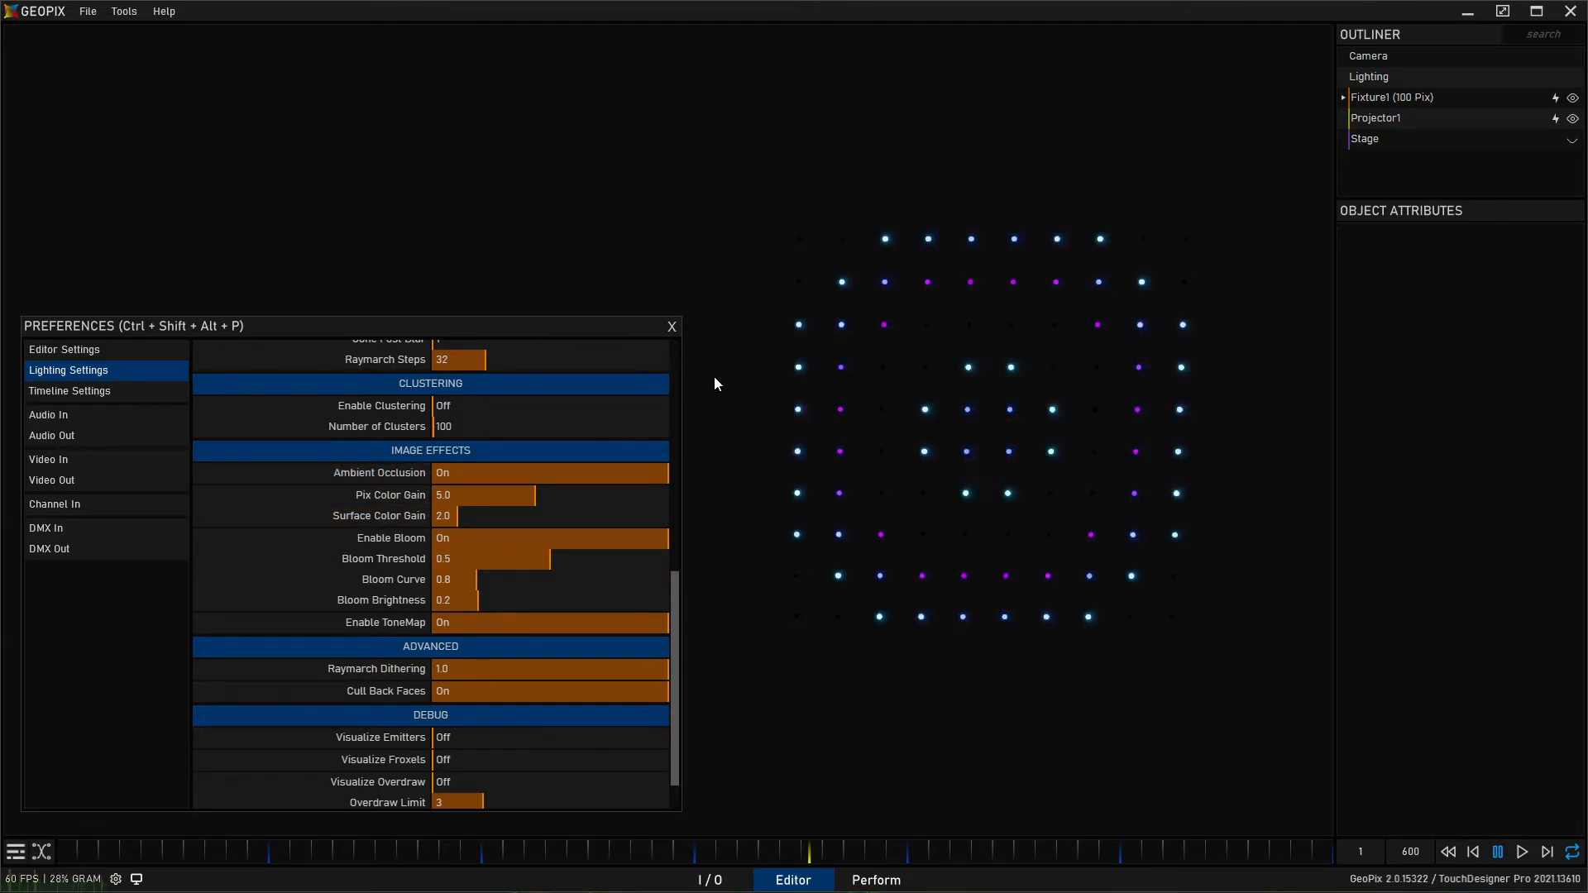
left_click(463, 474)
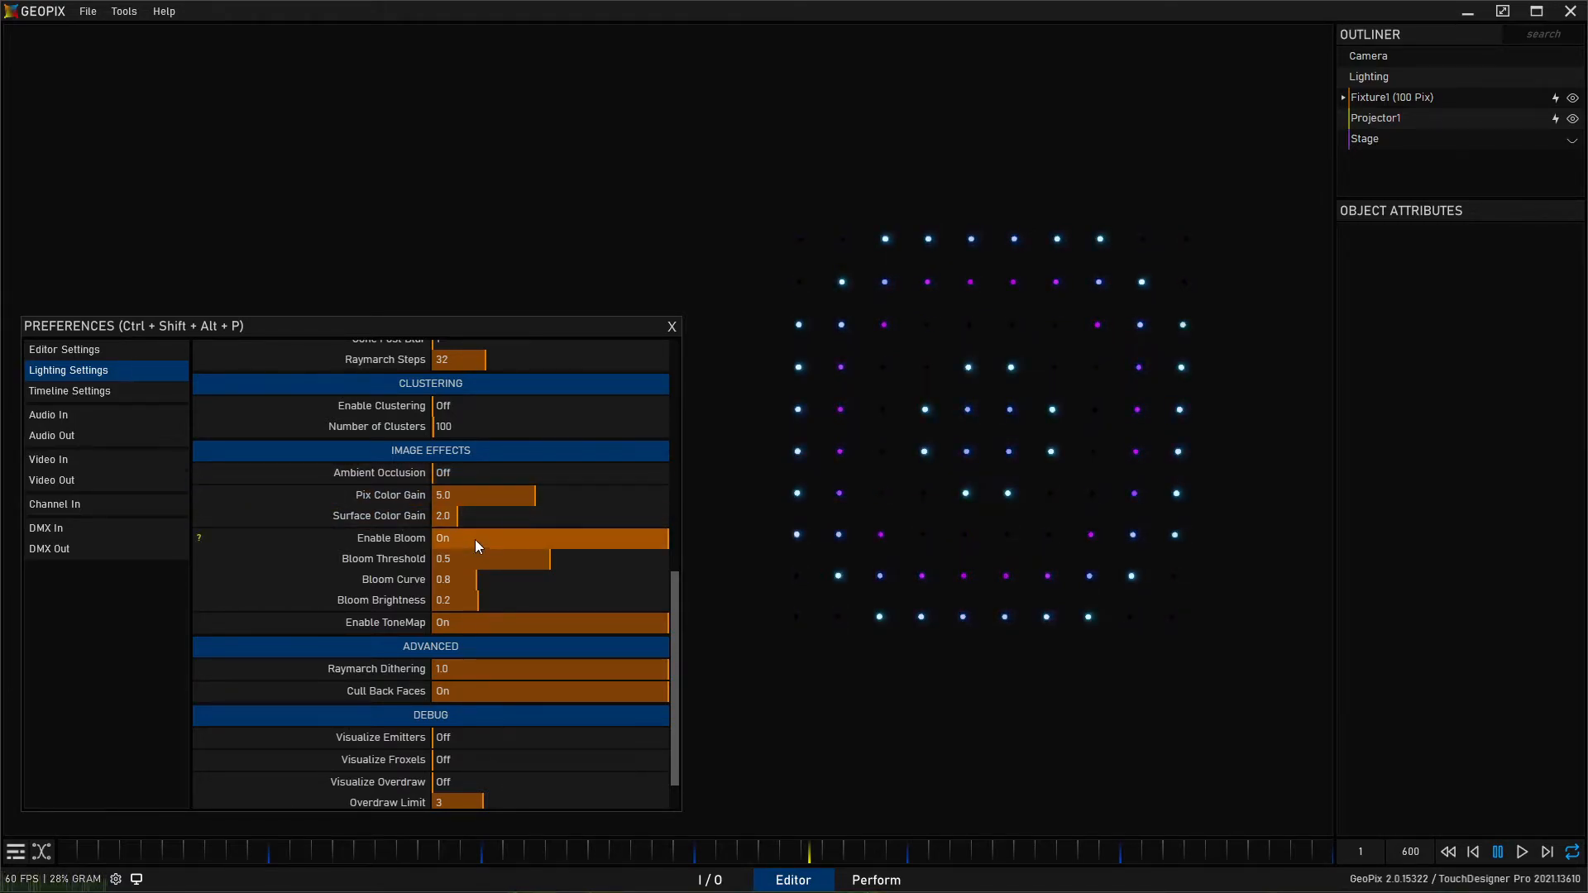
left_click(475, 539)
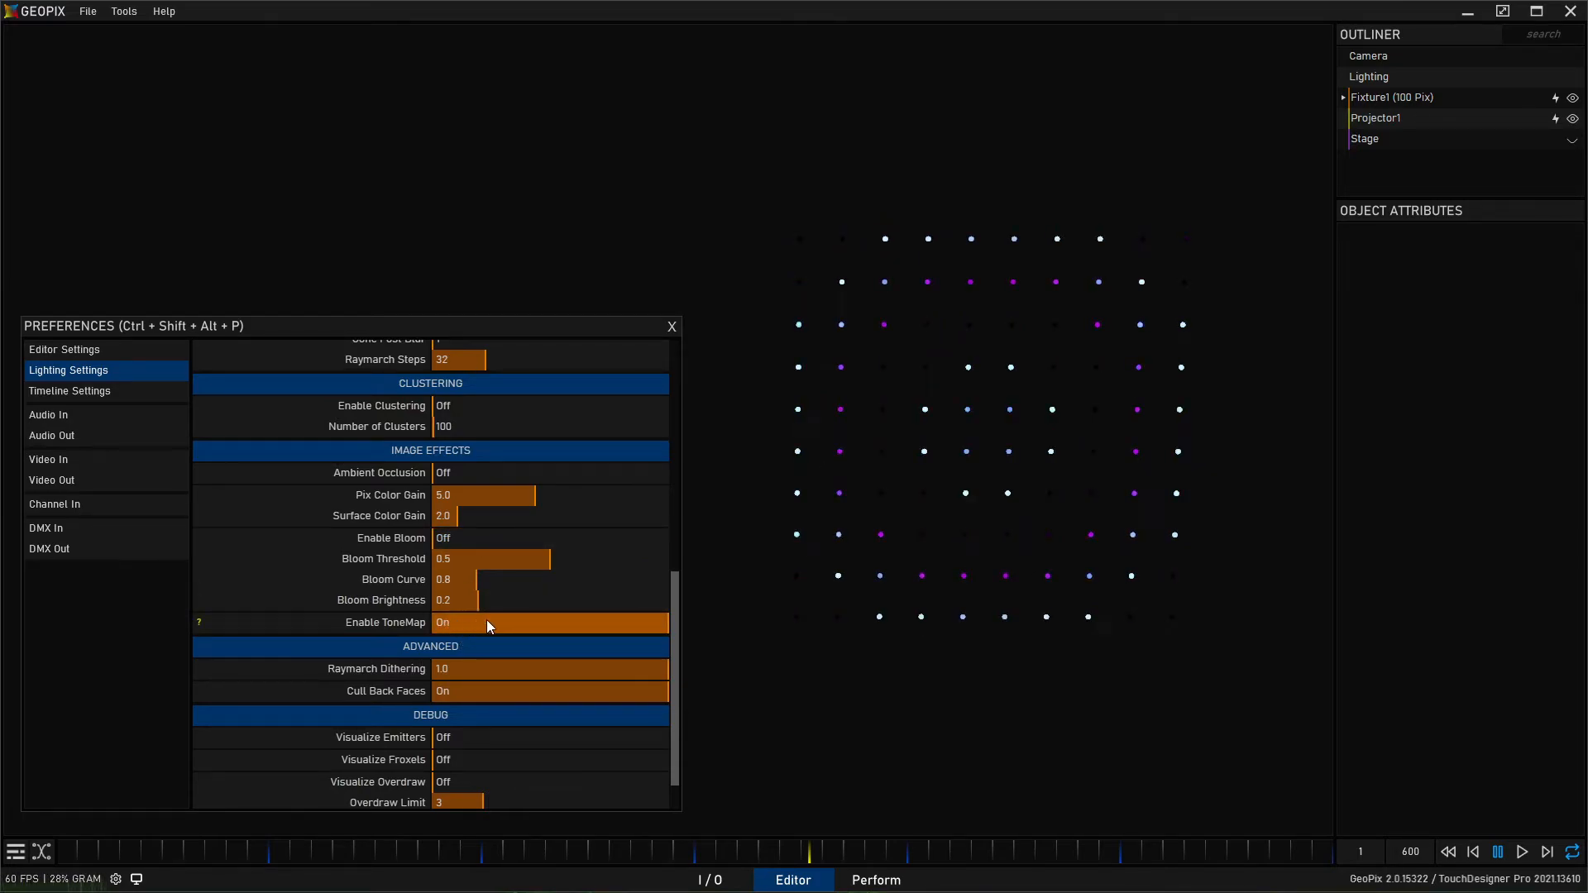
left_click(490, 624)
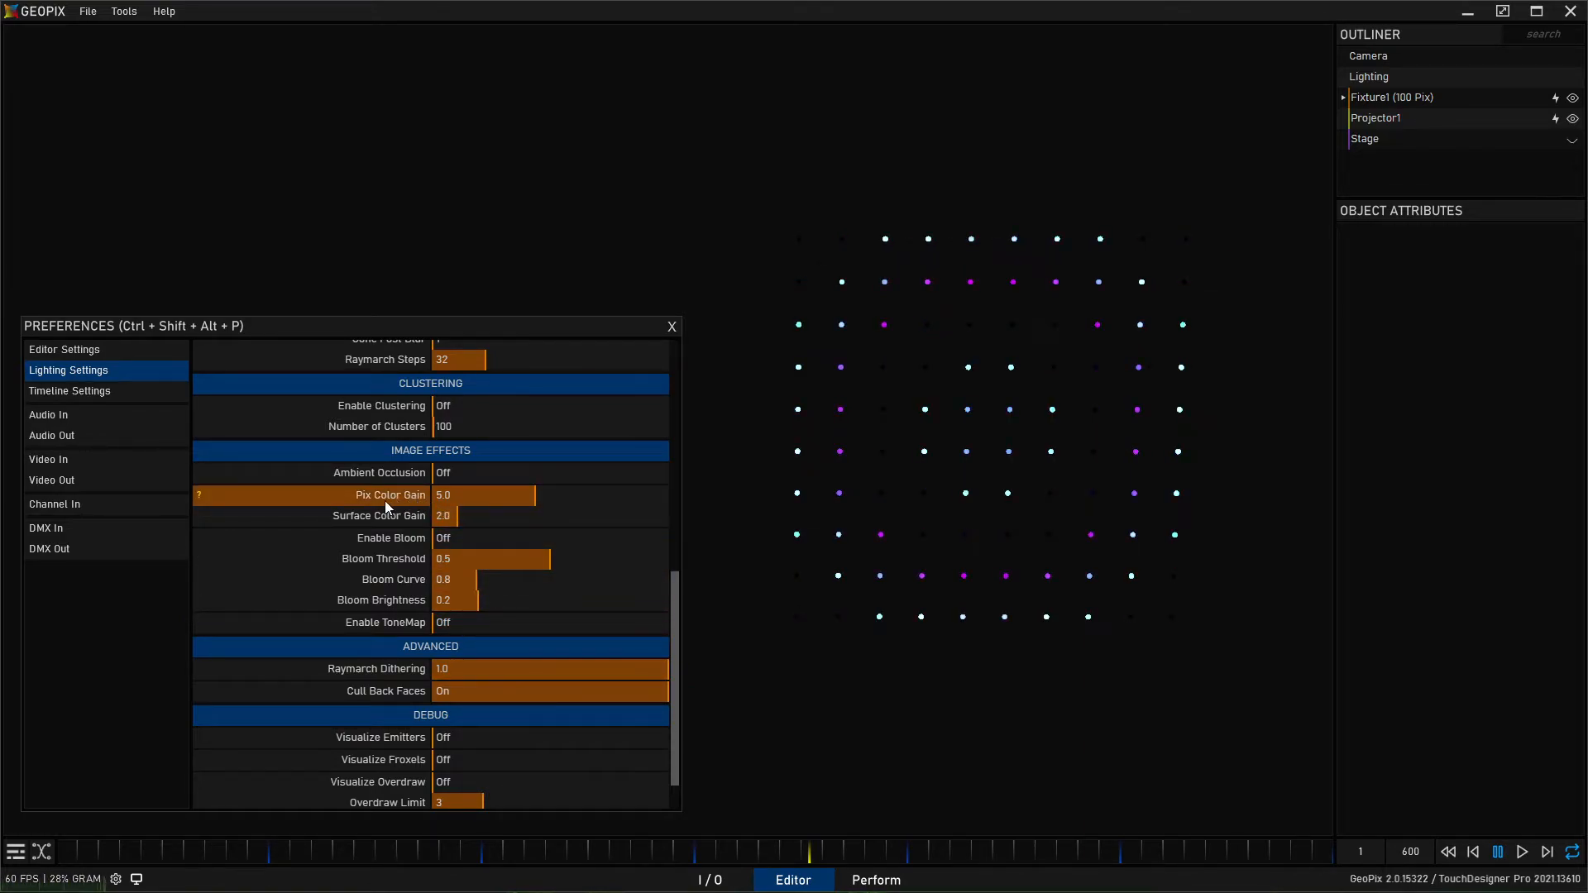
Set both Pix Color Gain and Surface Color Gain to 1
left_click(473, 494)
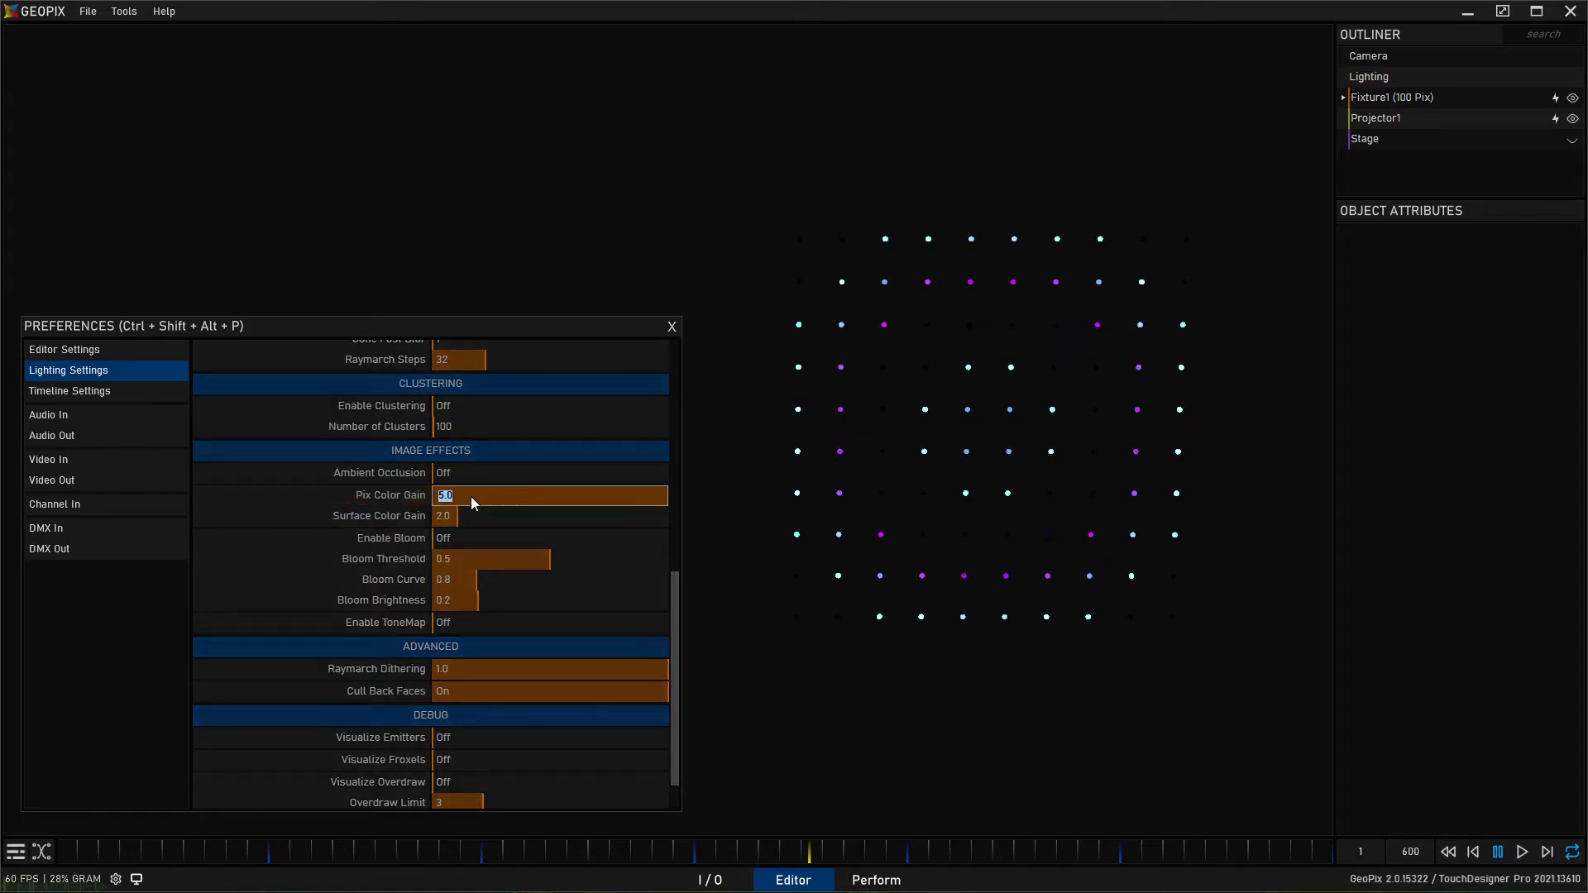
type("1")
key("Return")
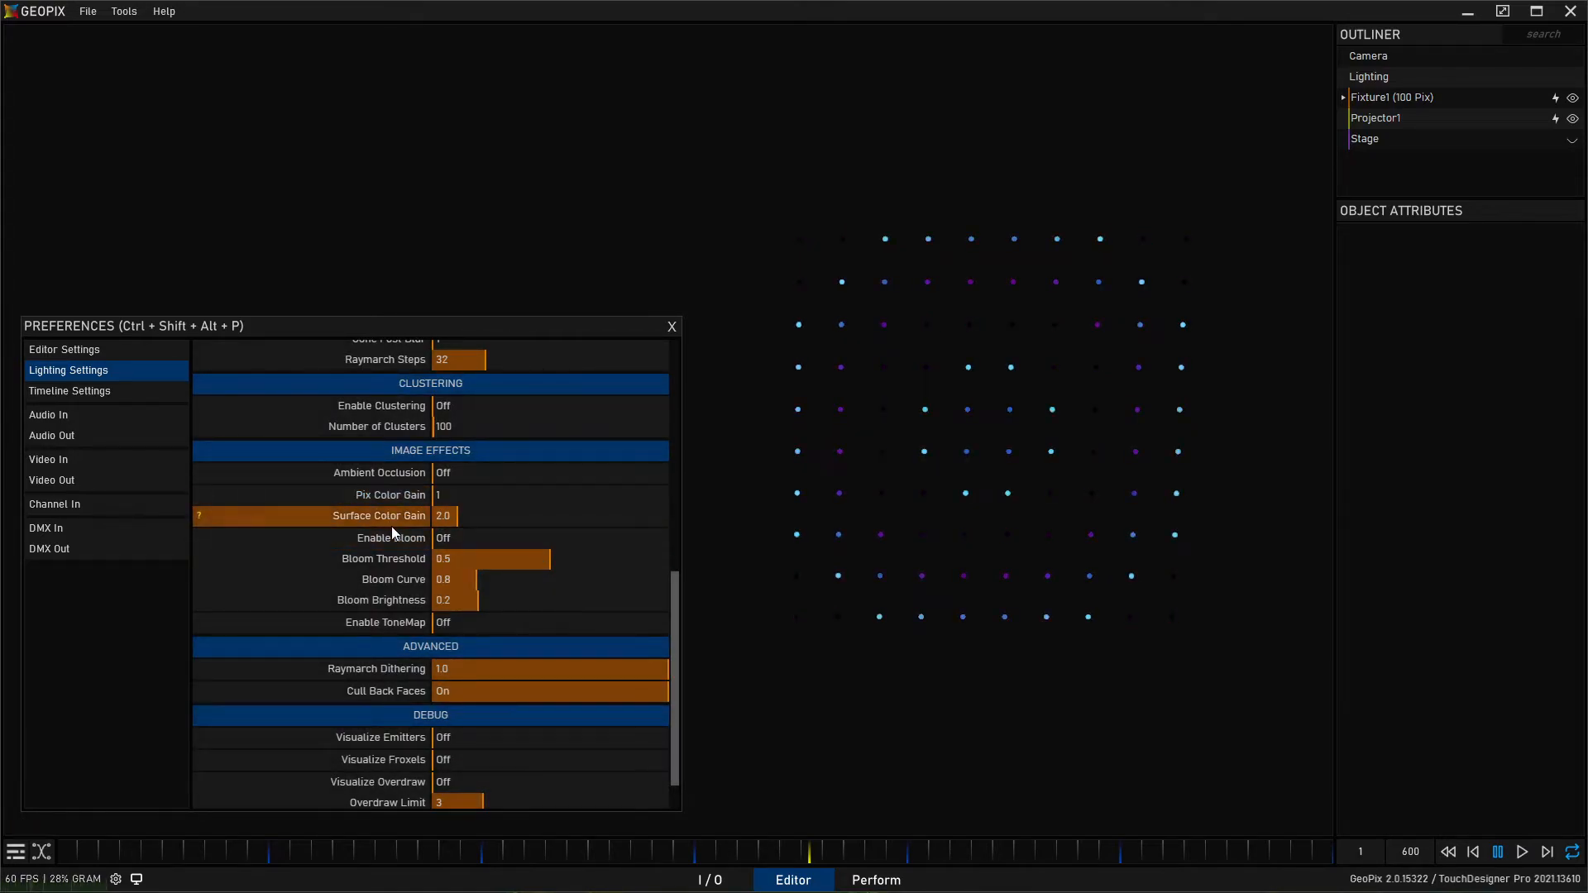
left_click(475, 514)
type("1")
key("Return")
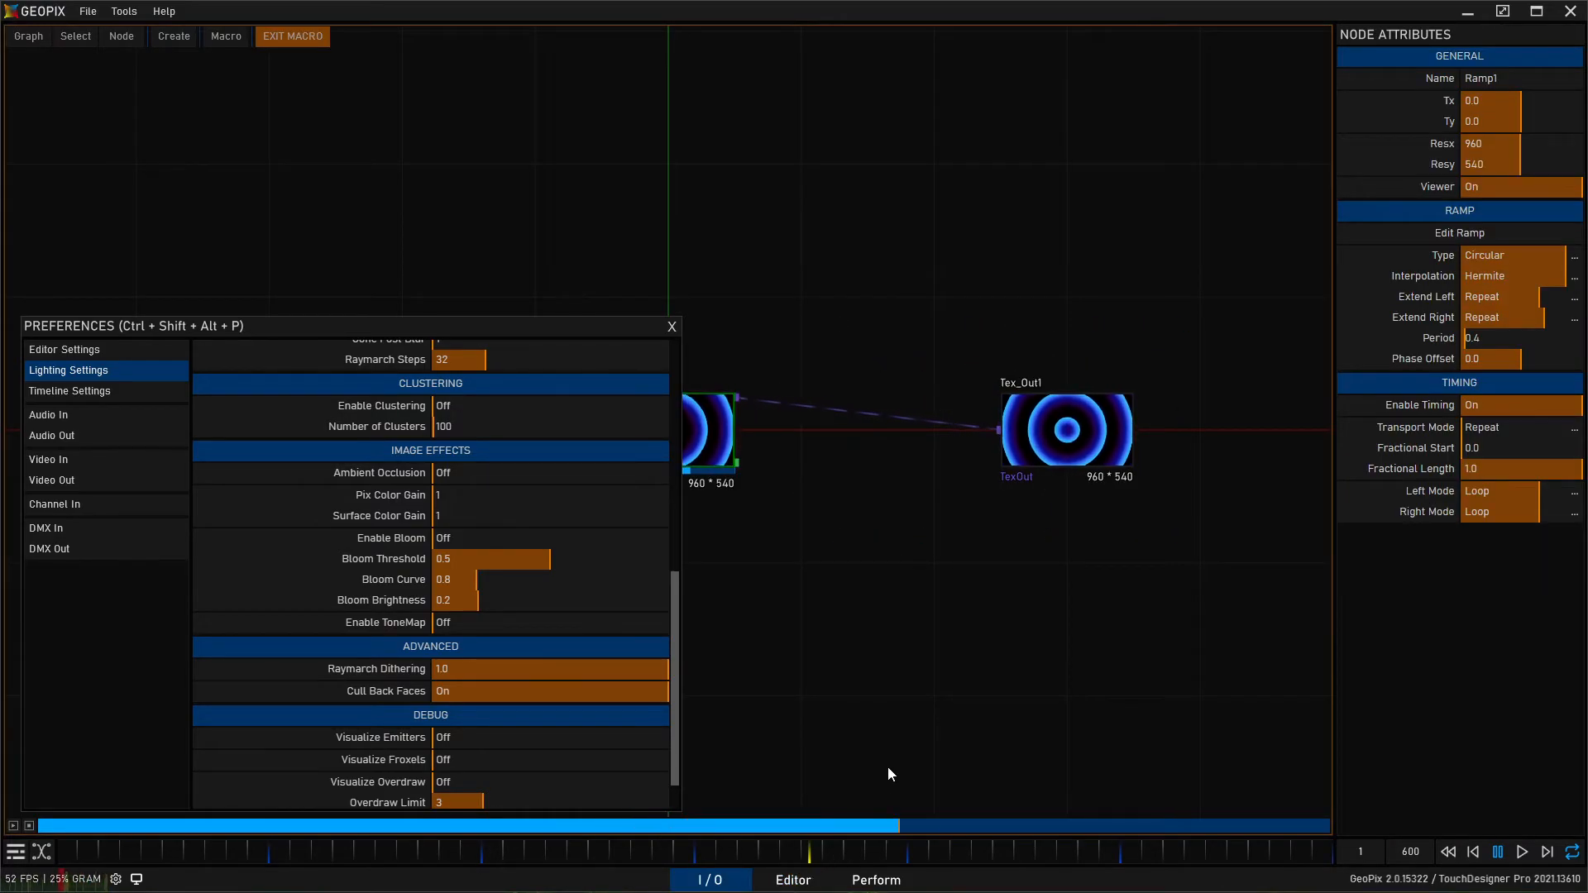
Inspect the Tex_Out1 node's circular ramp texture up close in the I/O graph, and return to the Editor
scroll(1034, 455, "up", 5)
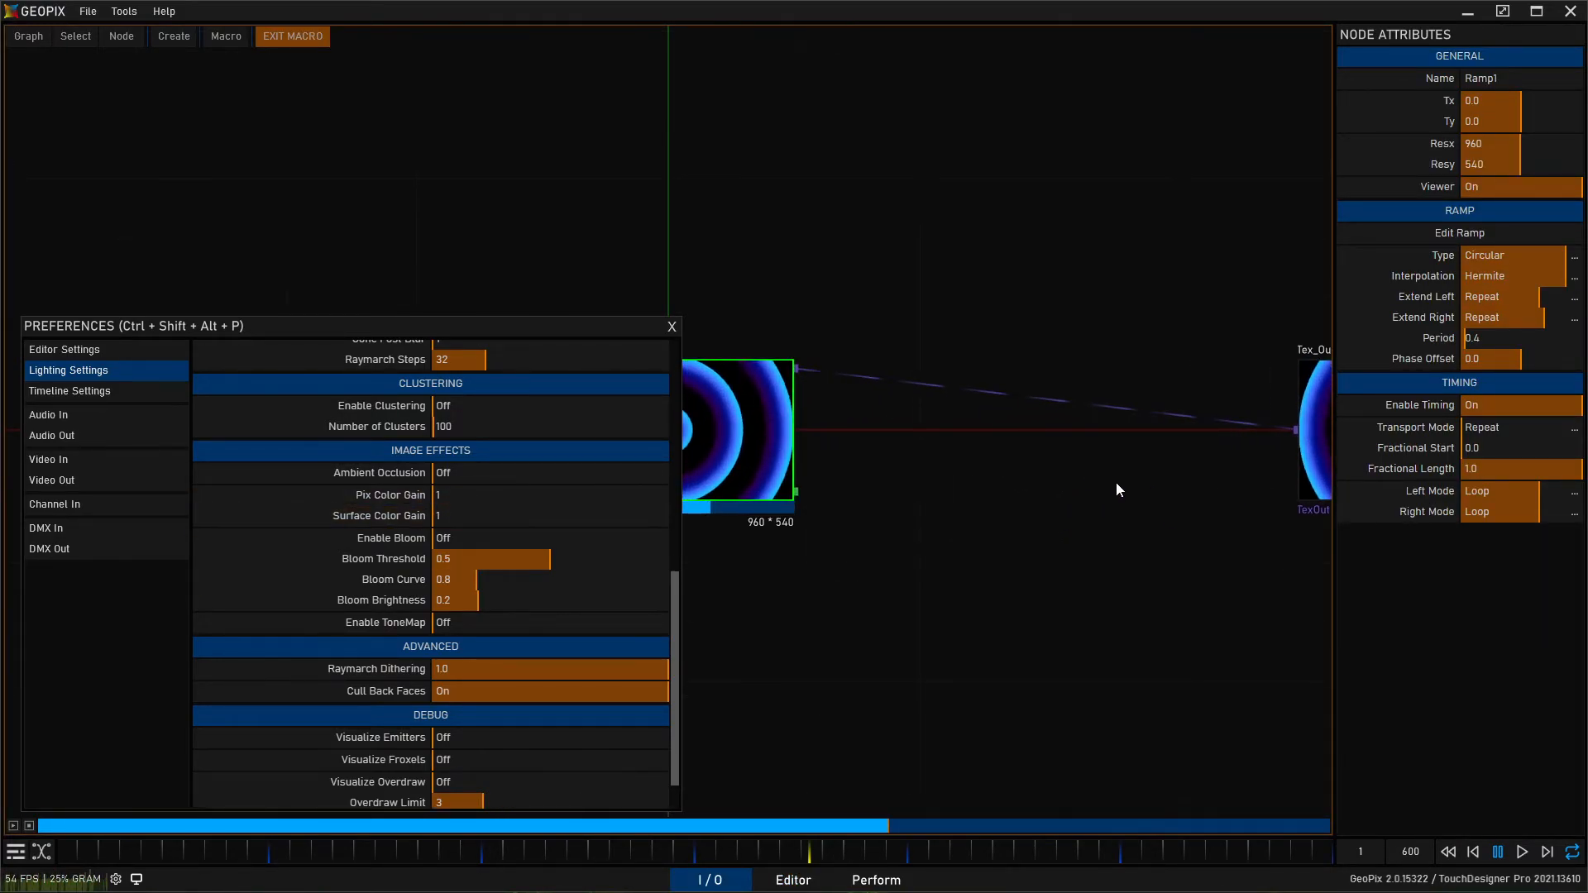
middle_click_drag(999, 663, 767, 704)
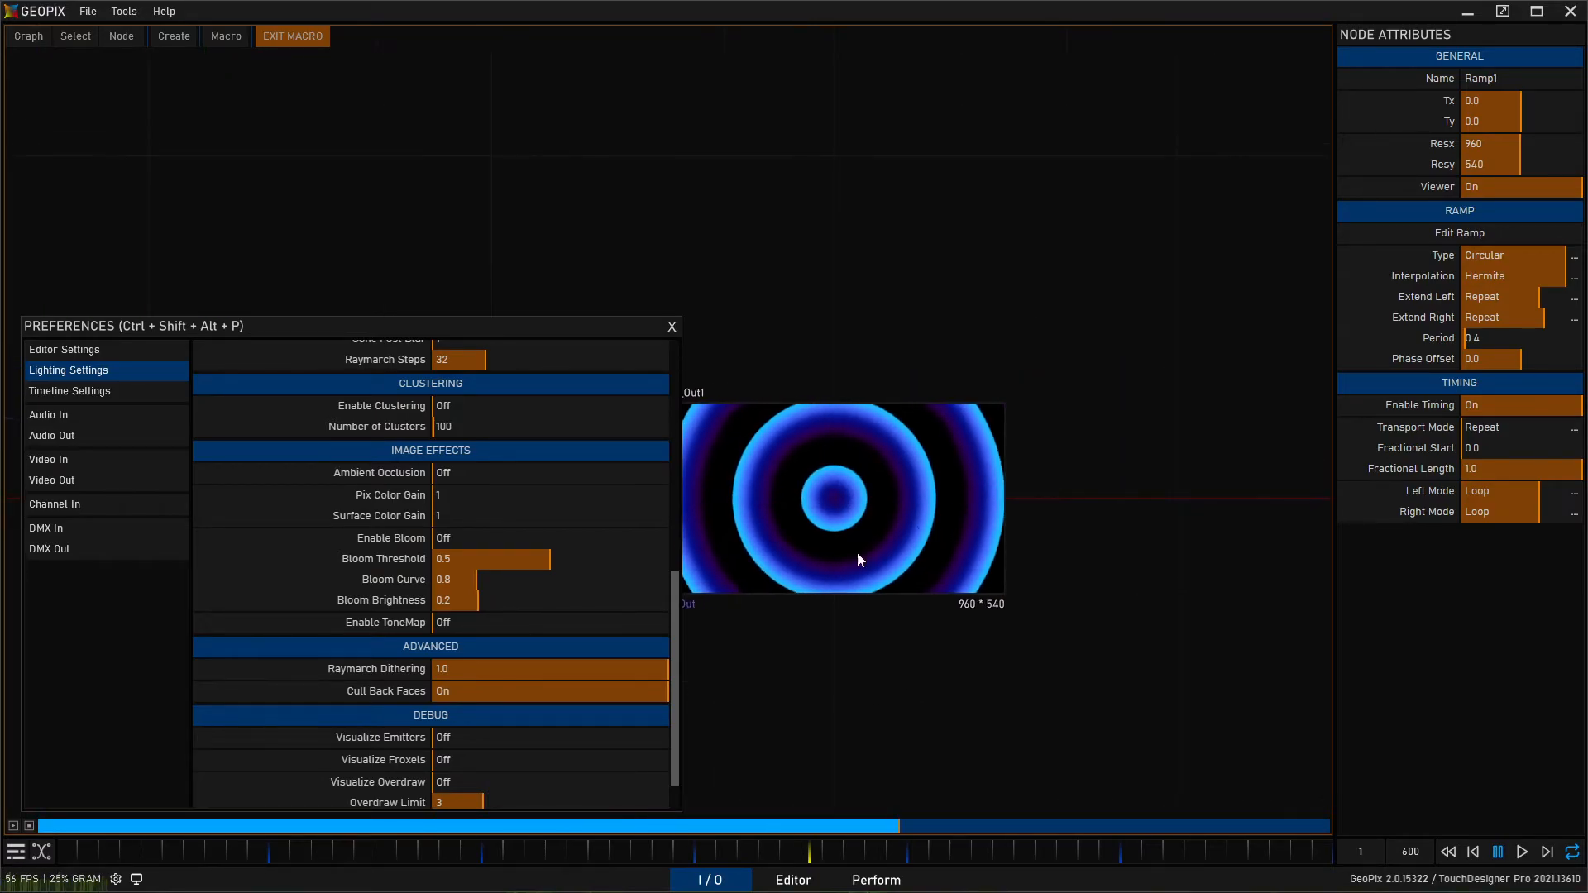
left_click(795, 882)
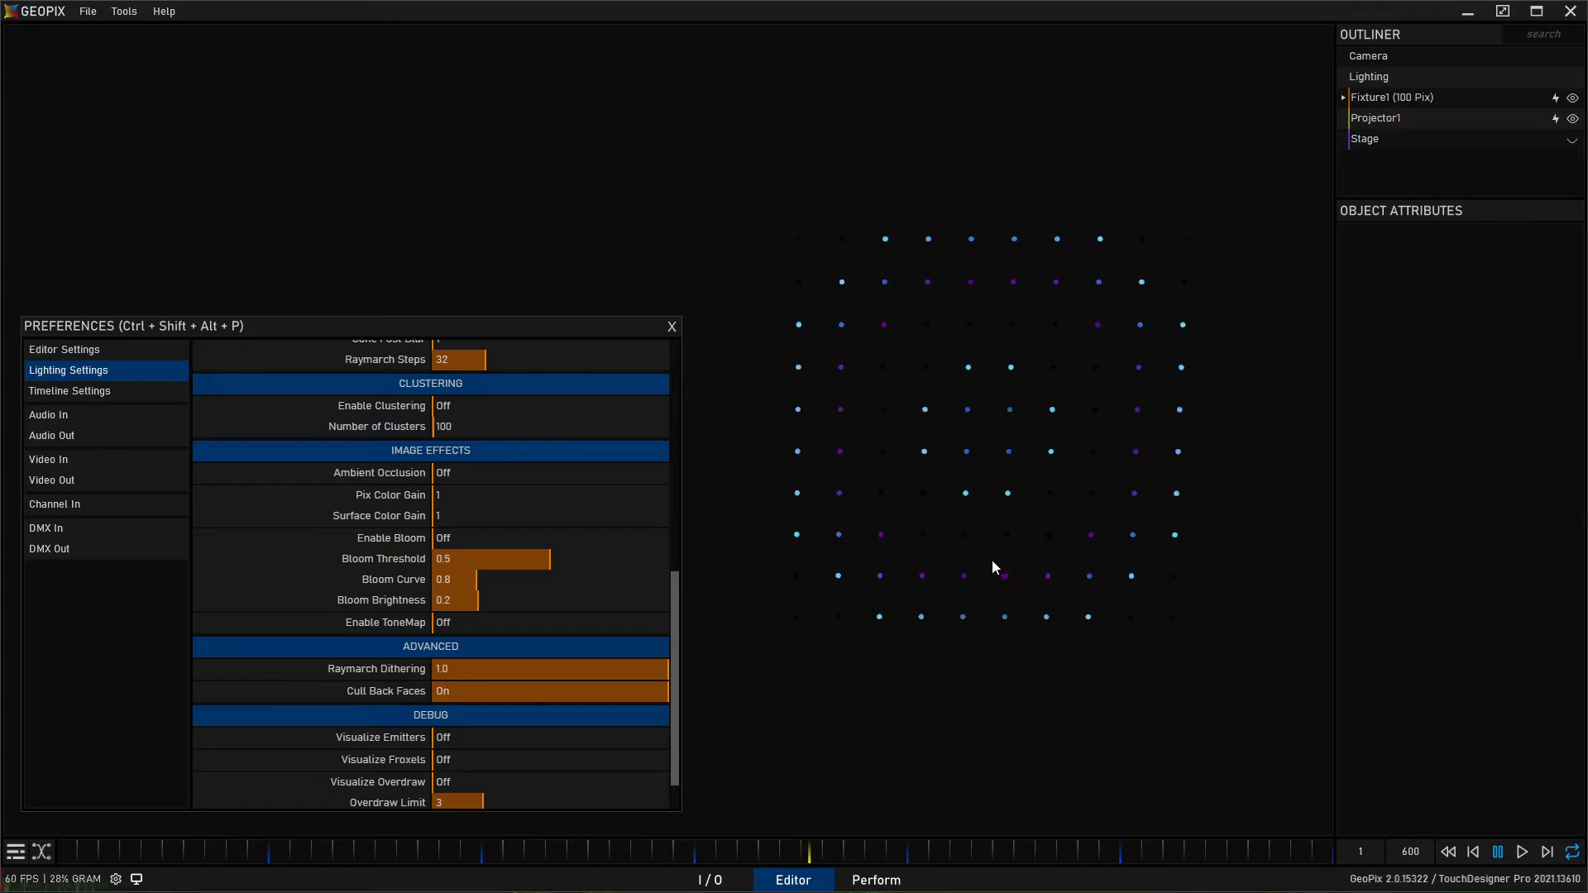
Give Generator1 under Fixture1 an X Count and Y Count of 32 and a Cut Off of 4096
left_click(1342, 97)
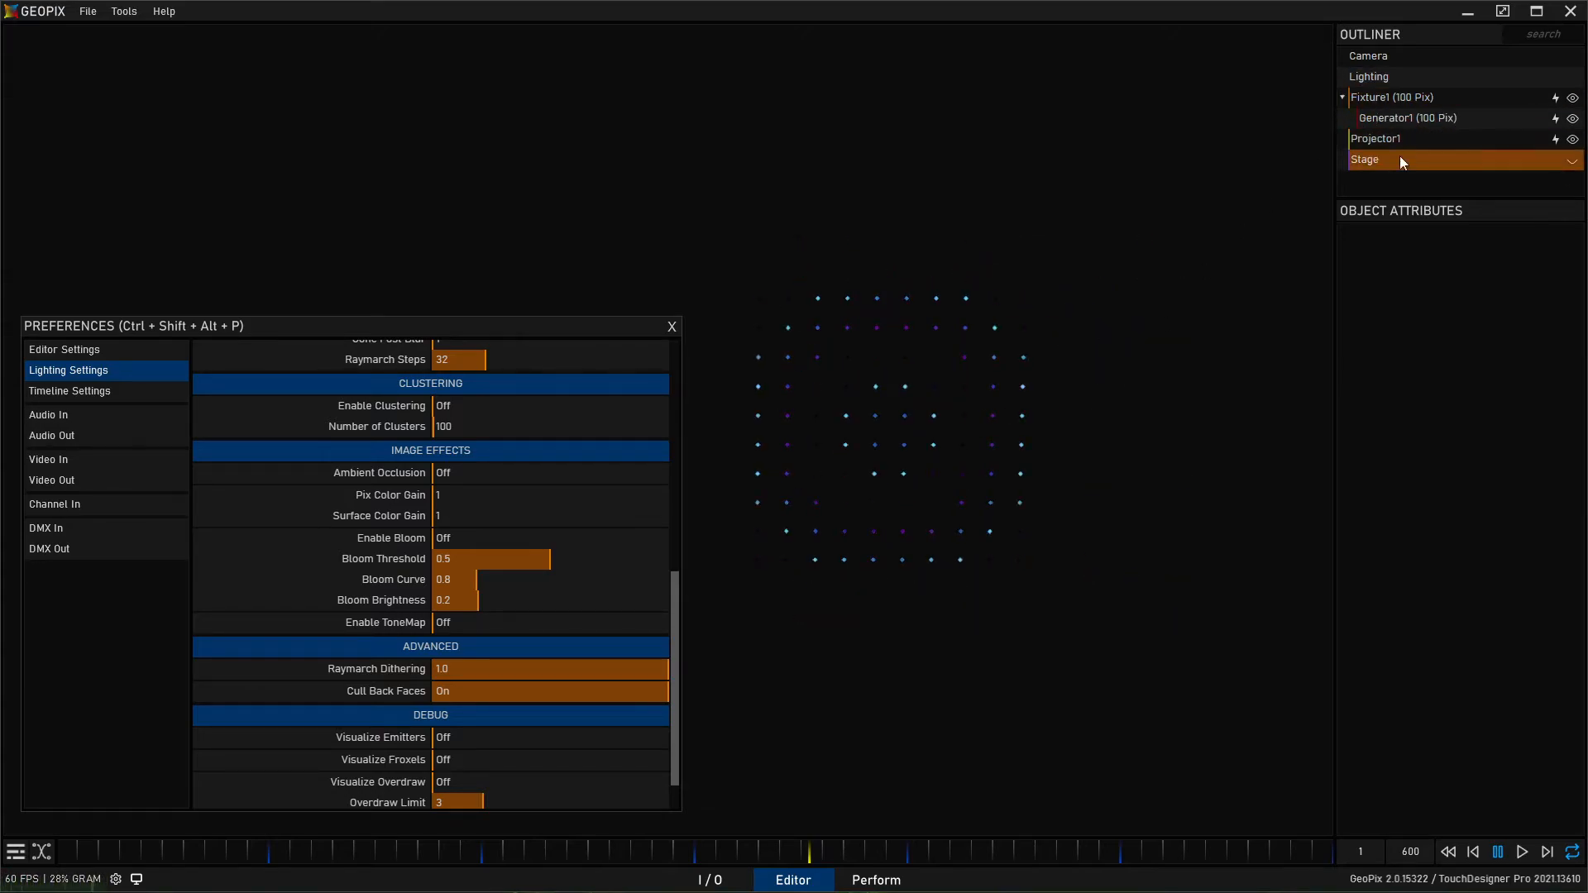
left_click(1406, 119)
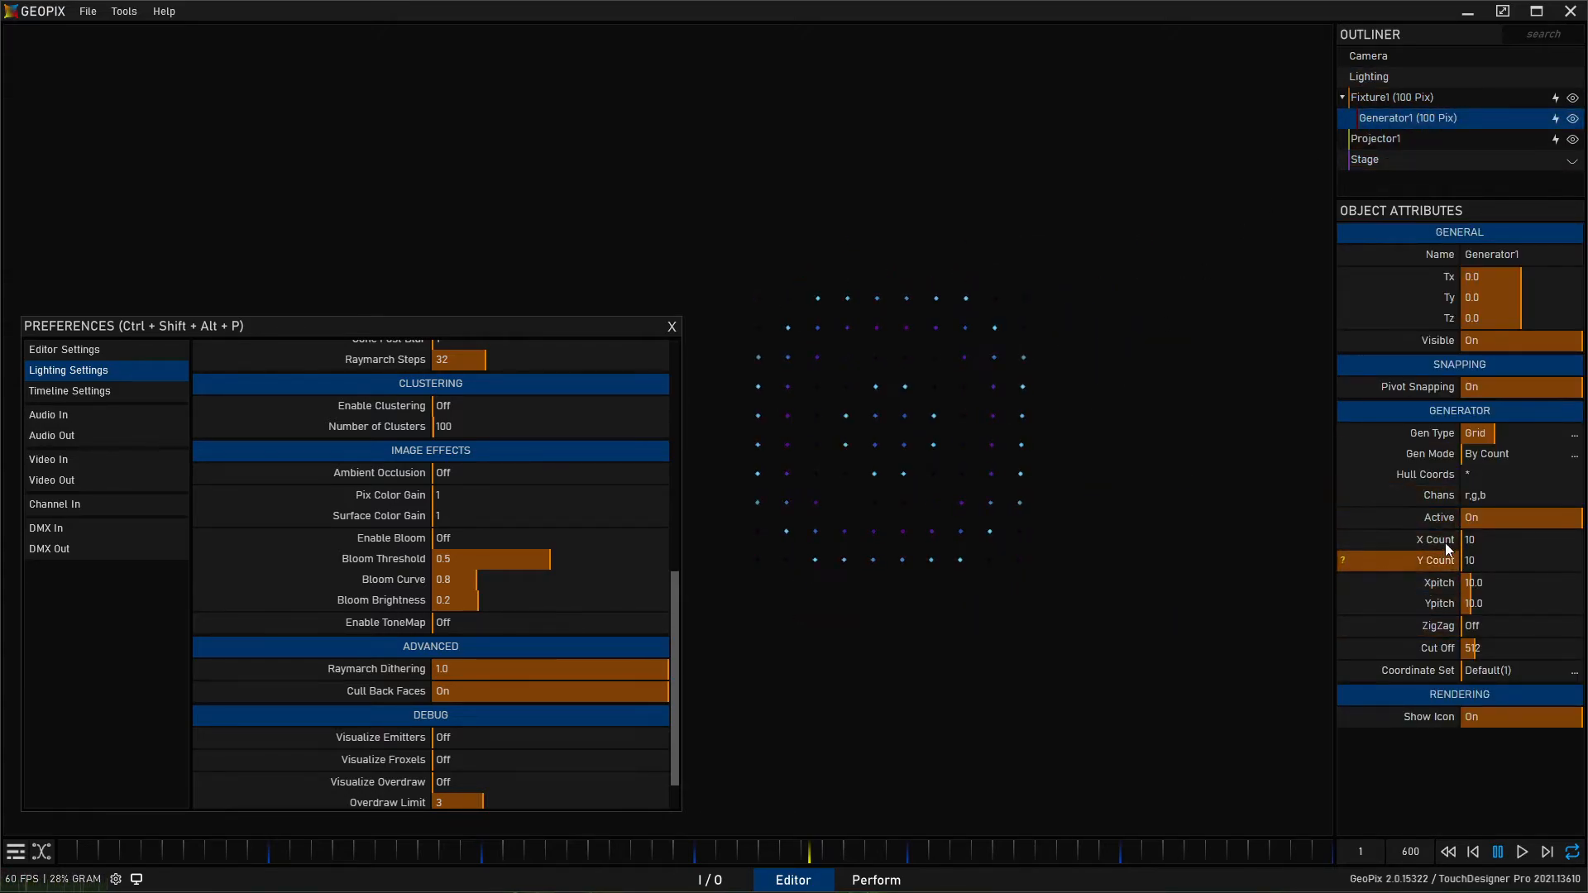
left_click(1484, 543)
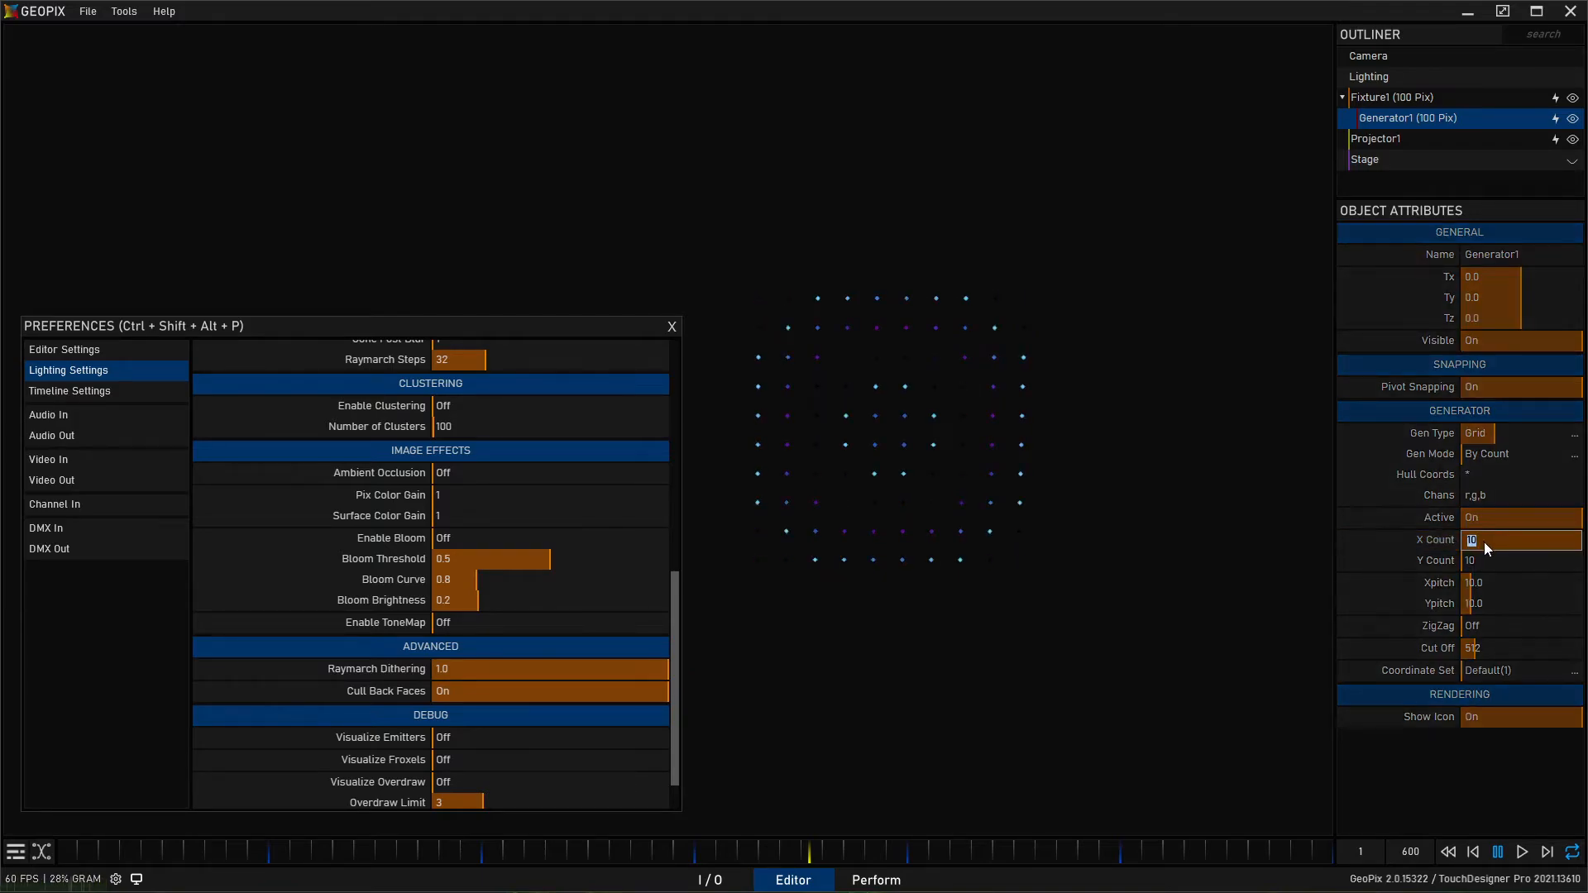
type("32")
key("Return")
left_click(1493, 562)
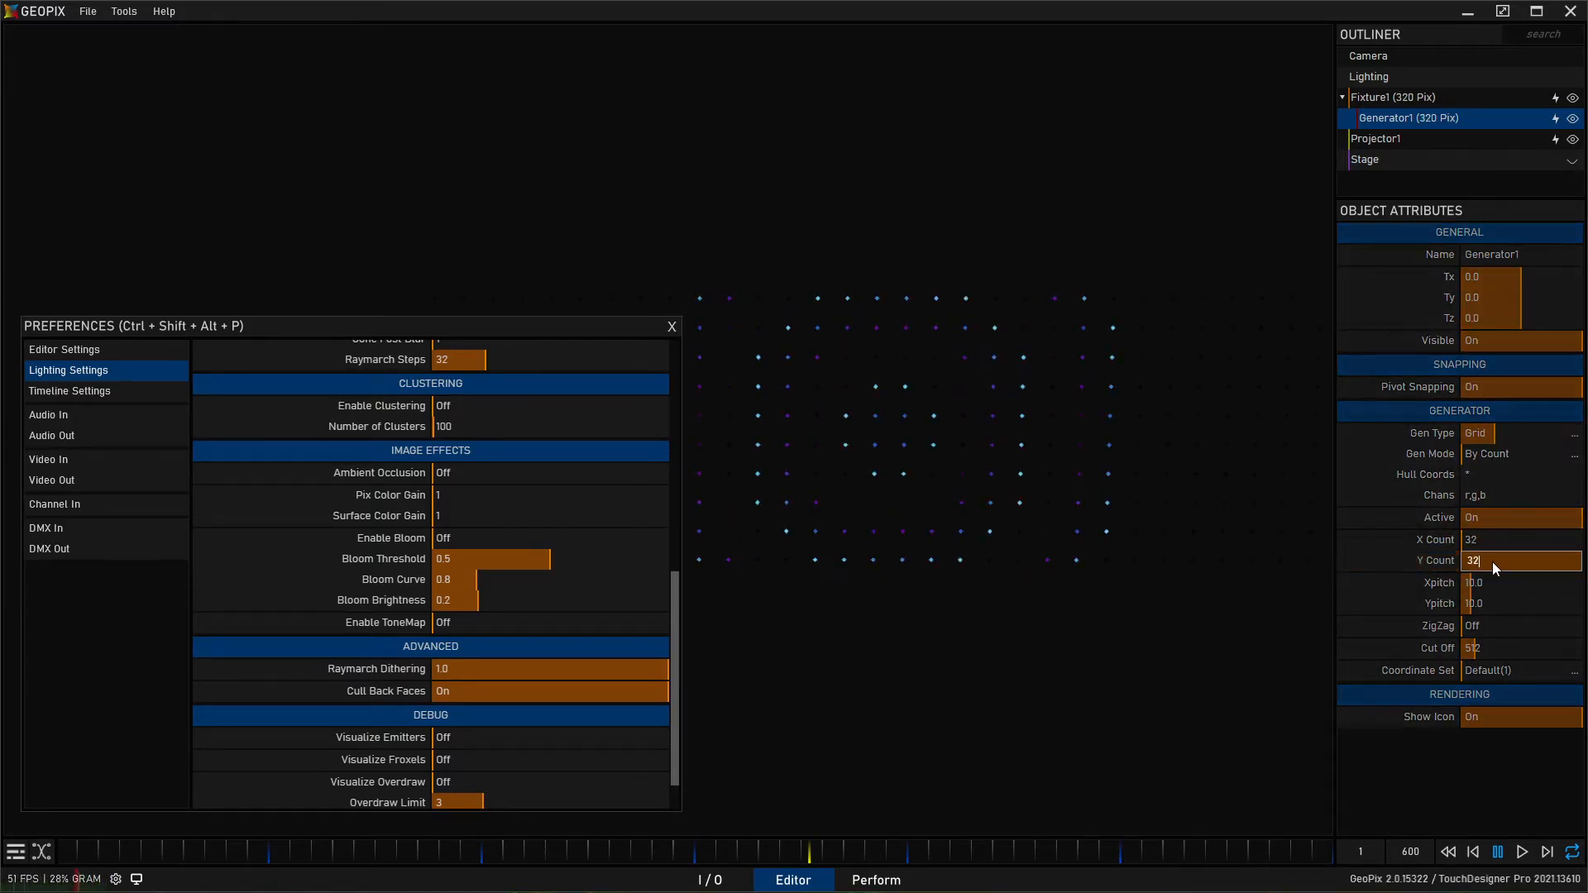
type("32")
key("Return")
left_click(1513, 651)
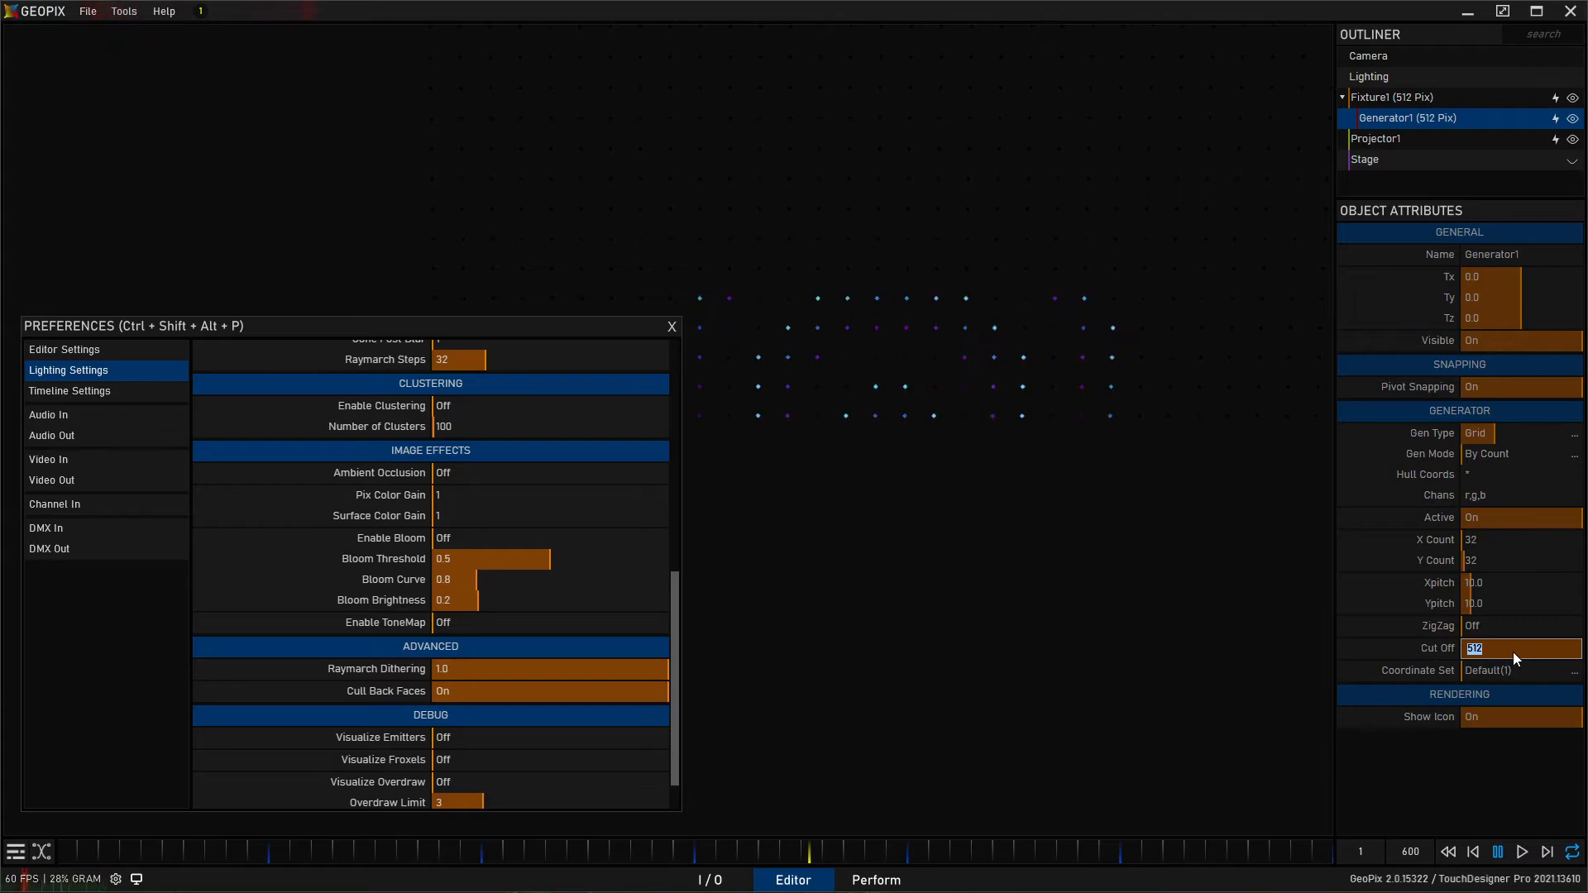
type("4096")
key("Return")
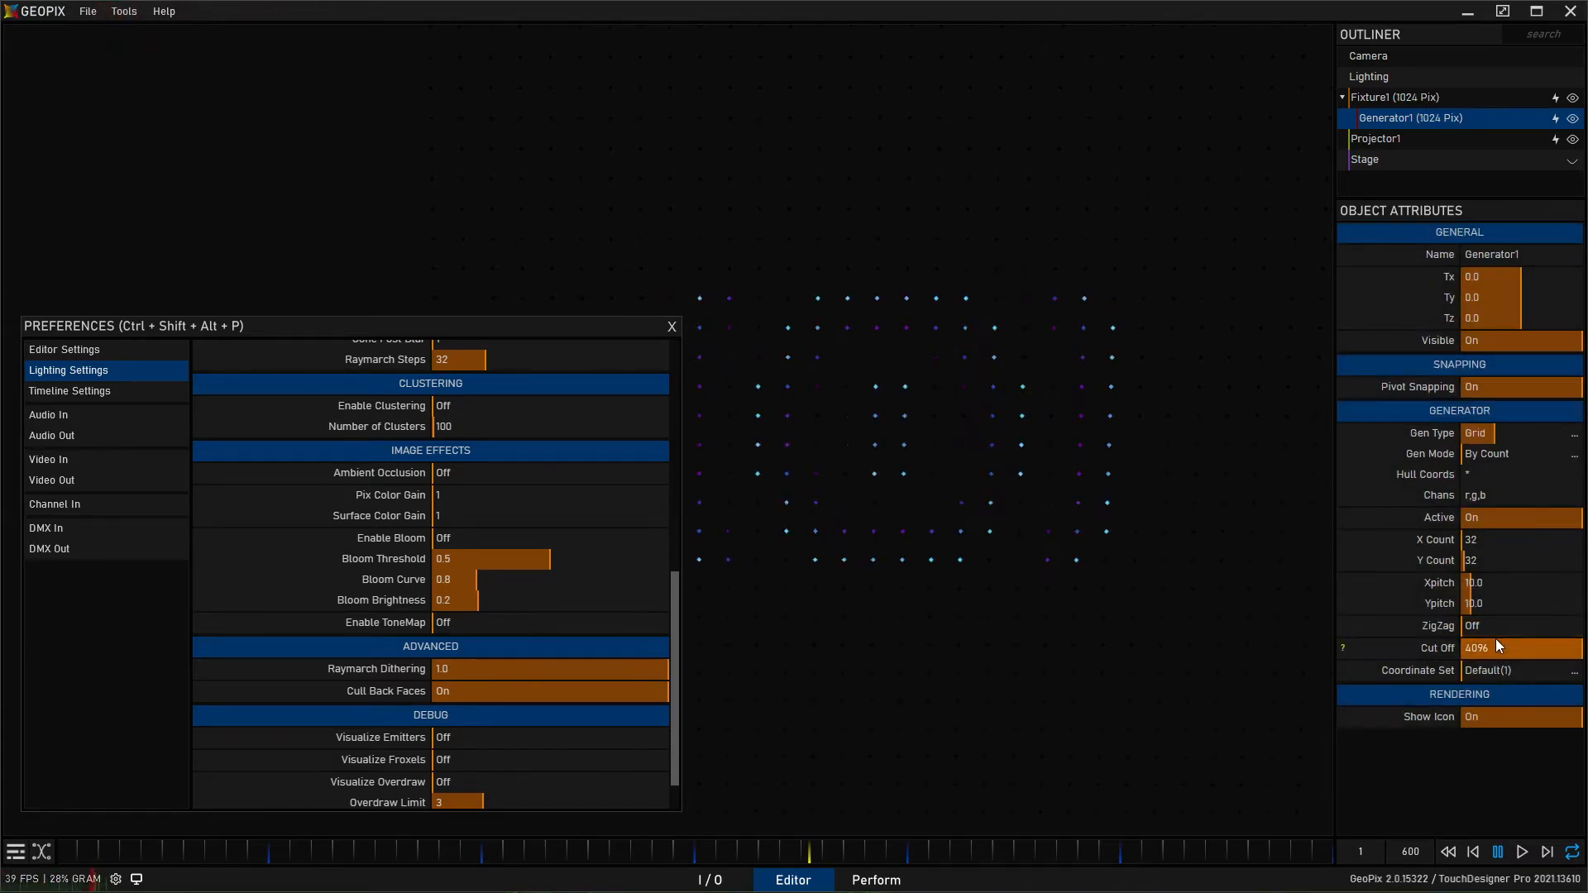
Set Generator1's Xpitch and Ypitch to 3, and select Fixture1 in the outliner
left_click(1492, 582)
type("3")
key("Return")
left_click(1496, 603)
type("3")
key("Return")
scroll(1109, 424, "up", 2)
left_click_drag(1137, 409, 993, 430, "alt")
left_click(1397, 97)
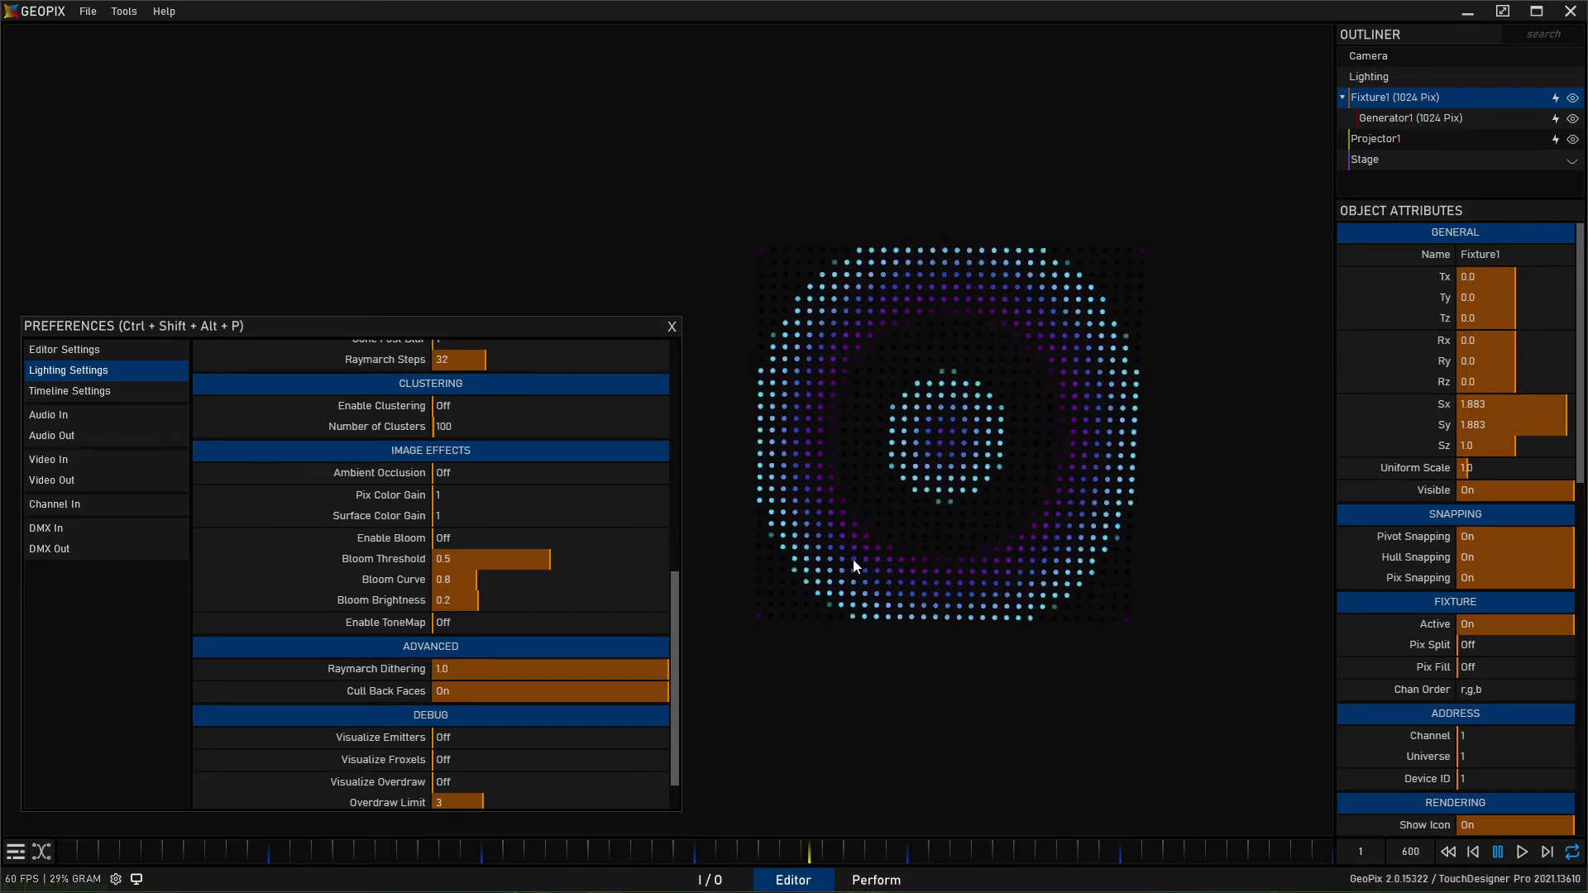
Raise Pix Color Gain to 5 to compare the pixel colours in the viewport
left_click(493, 499)
type("5")
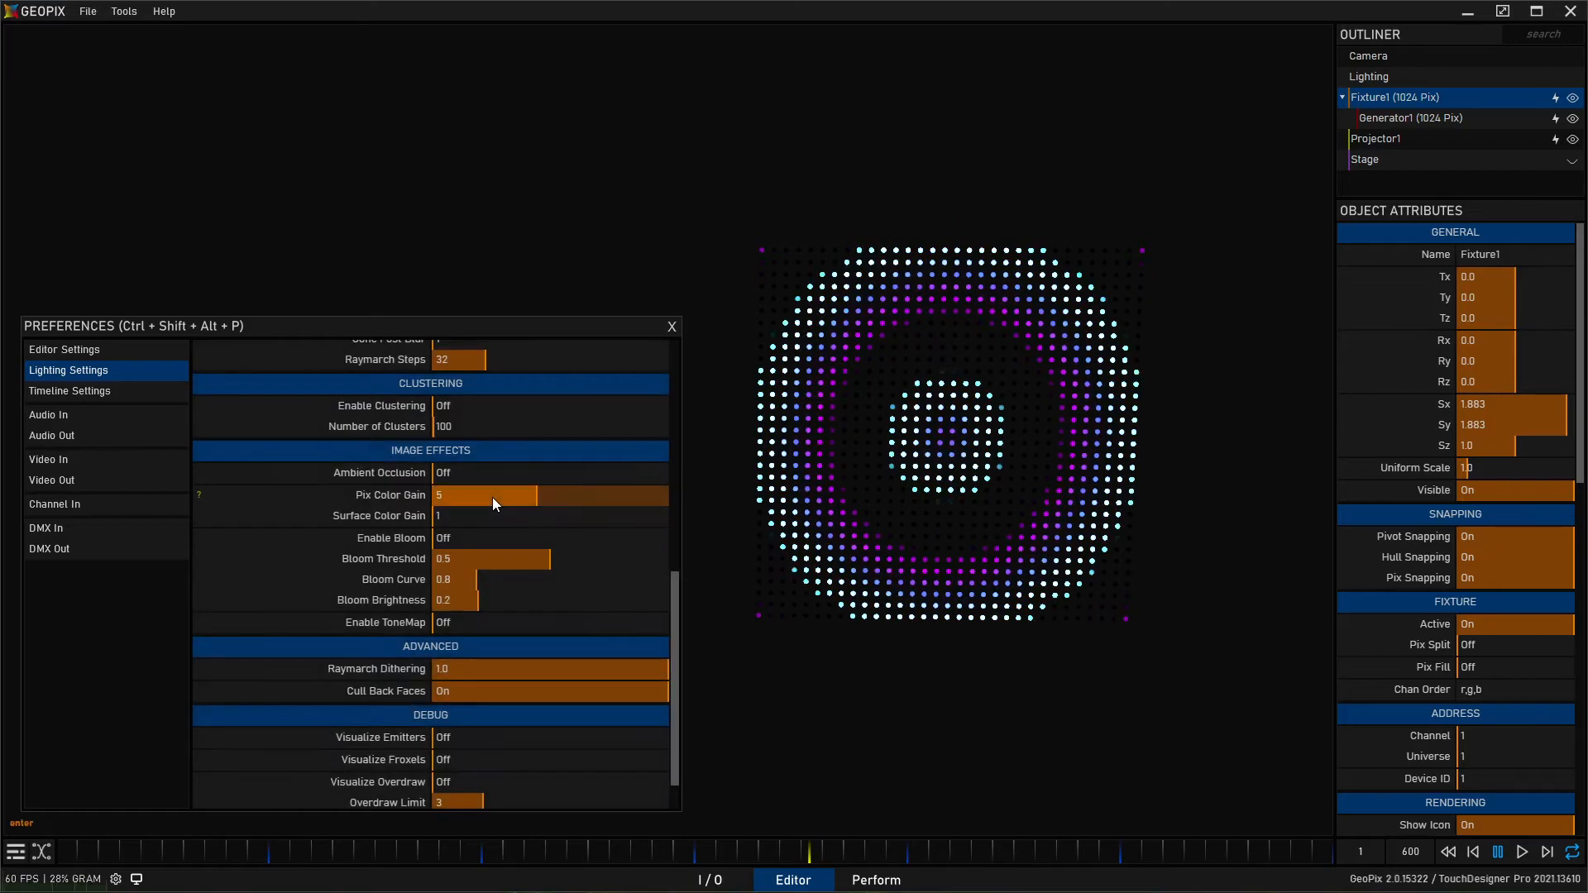
key("Return")
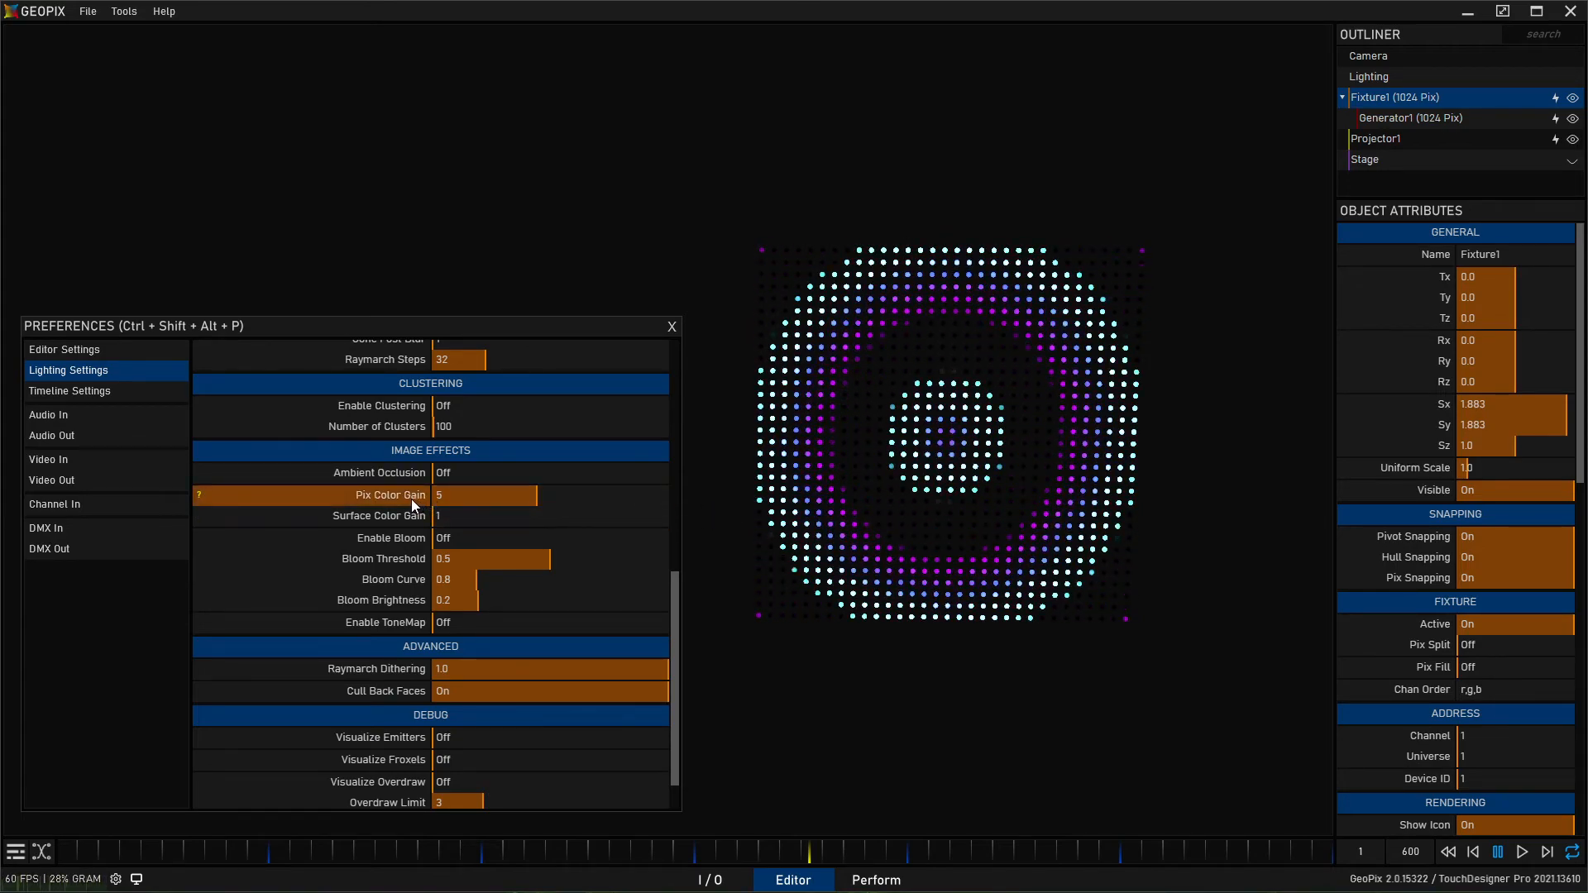
Set Pix Color Gain back to 1, and preview the pixels in Perform mode before returning to the Editor
left_click(483, 502)
type("1")
key("Return")
left_click(862, 882)
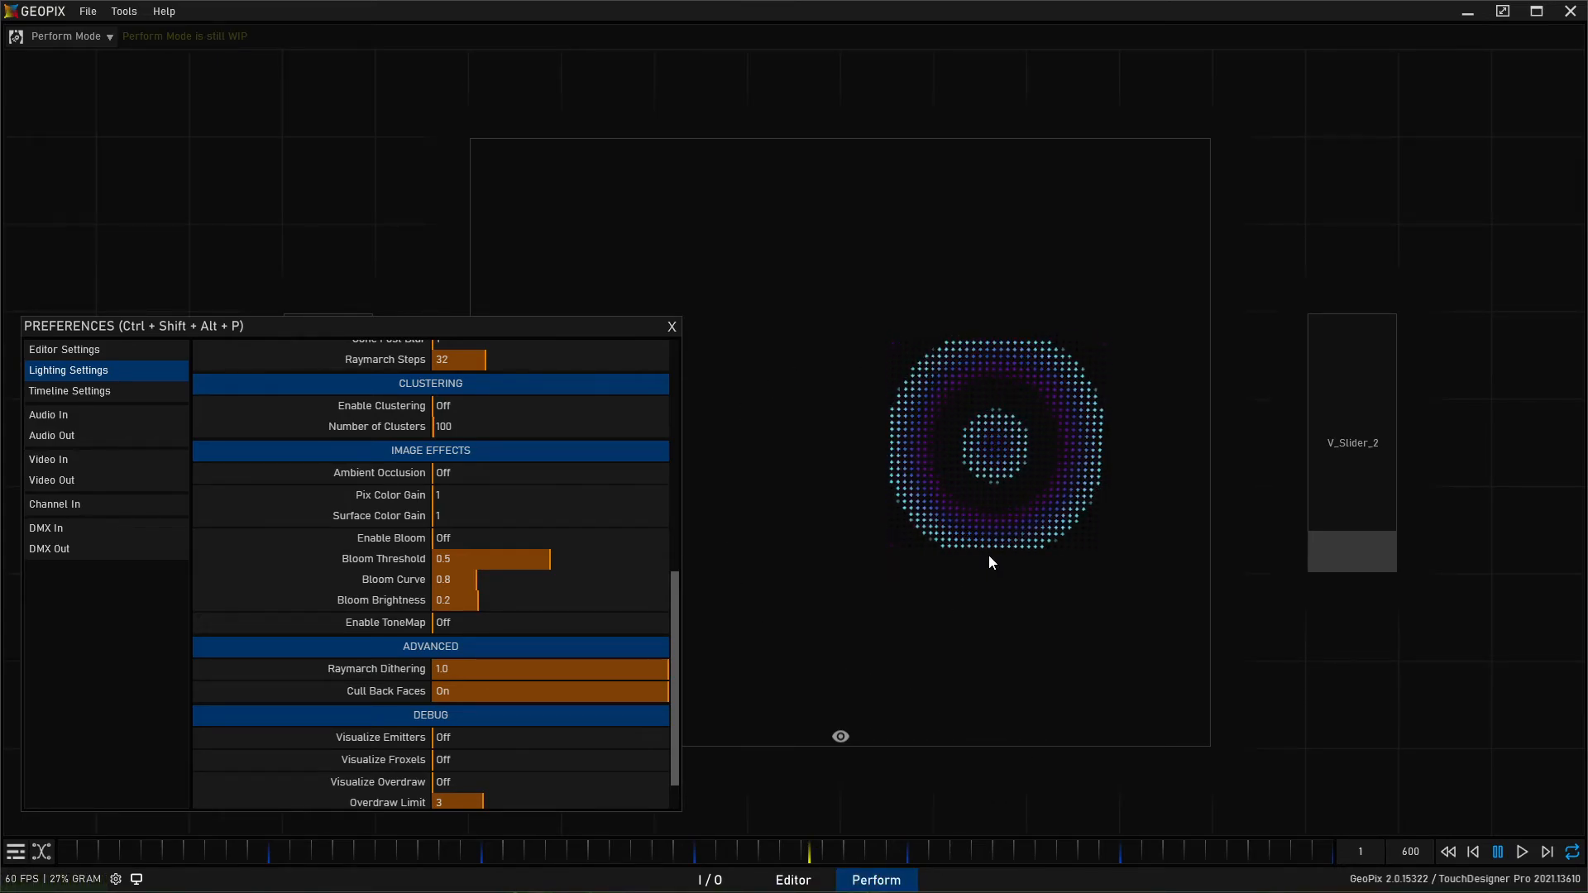
left_click(793, 880)
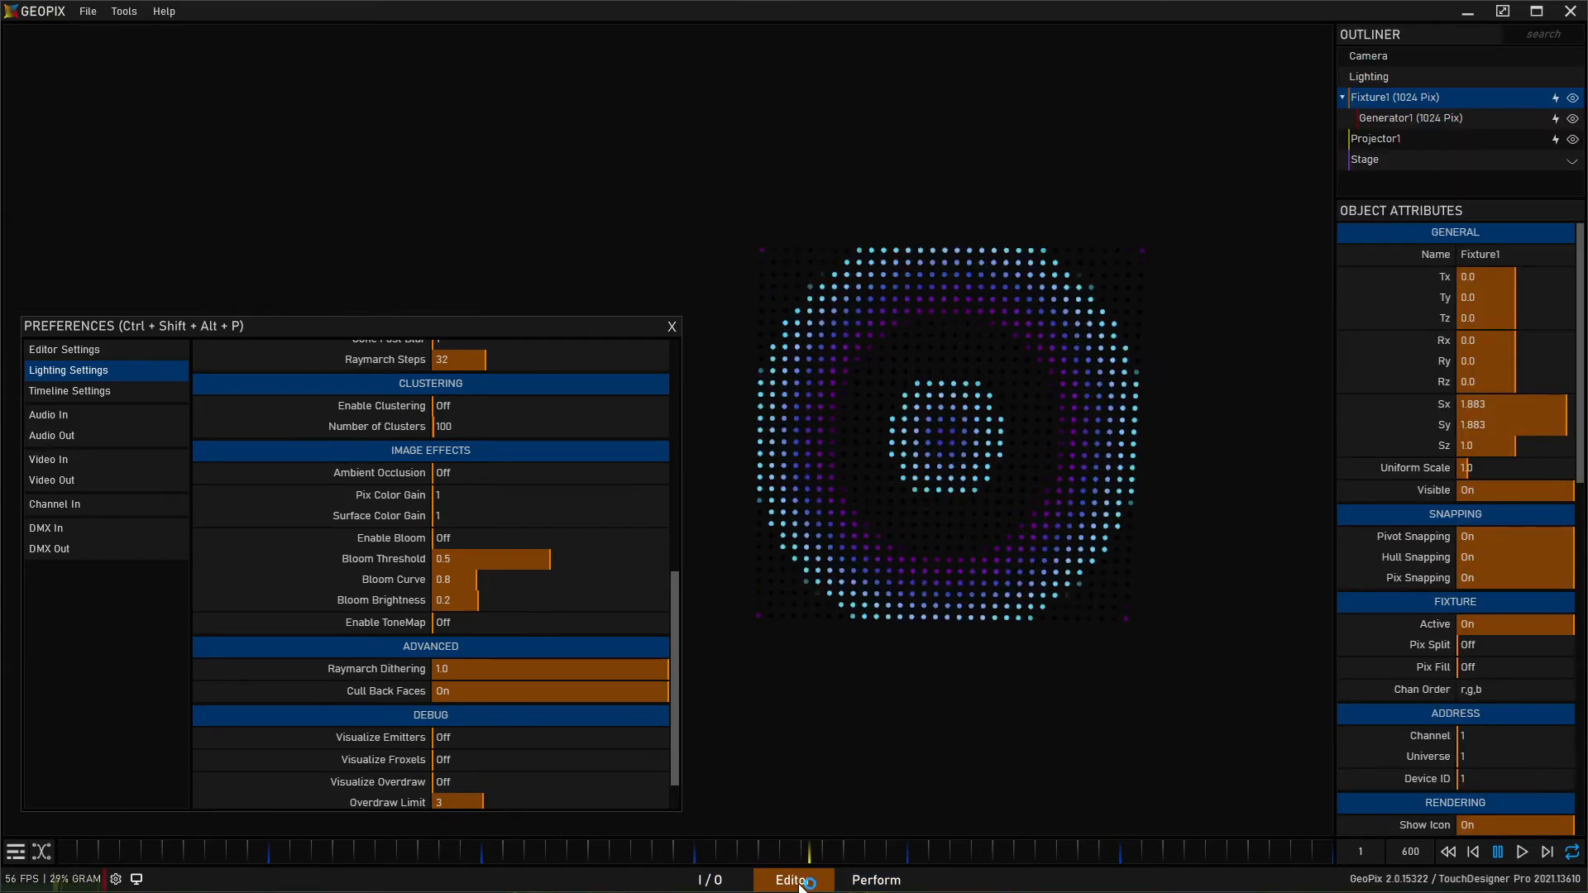
Review the Debug options at the end of the Lighting Settings, and close the preferences window
scroll(351, 603, "down", 1)
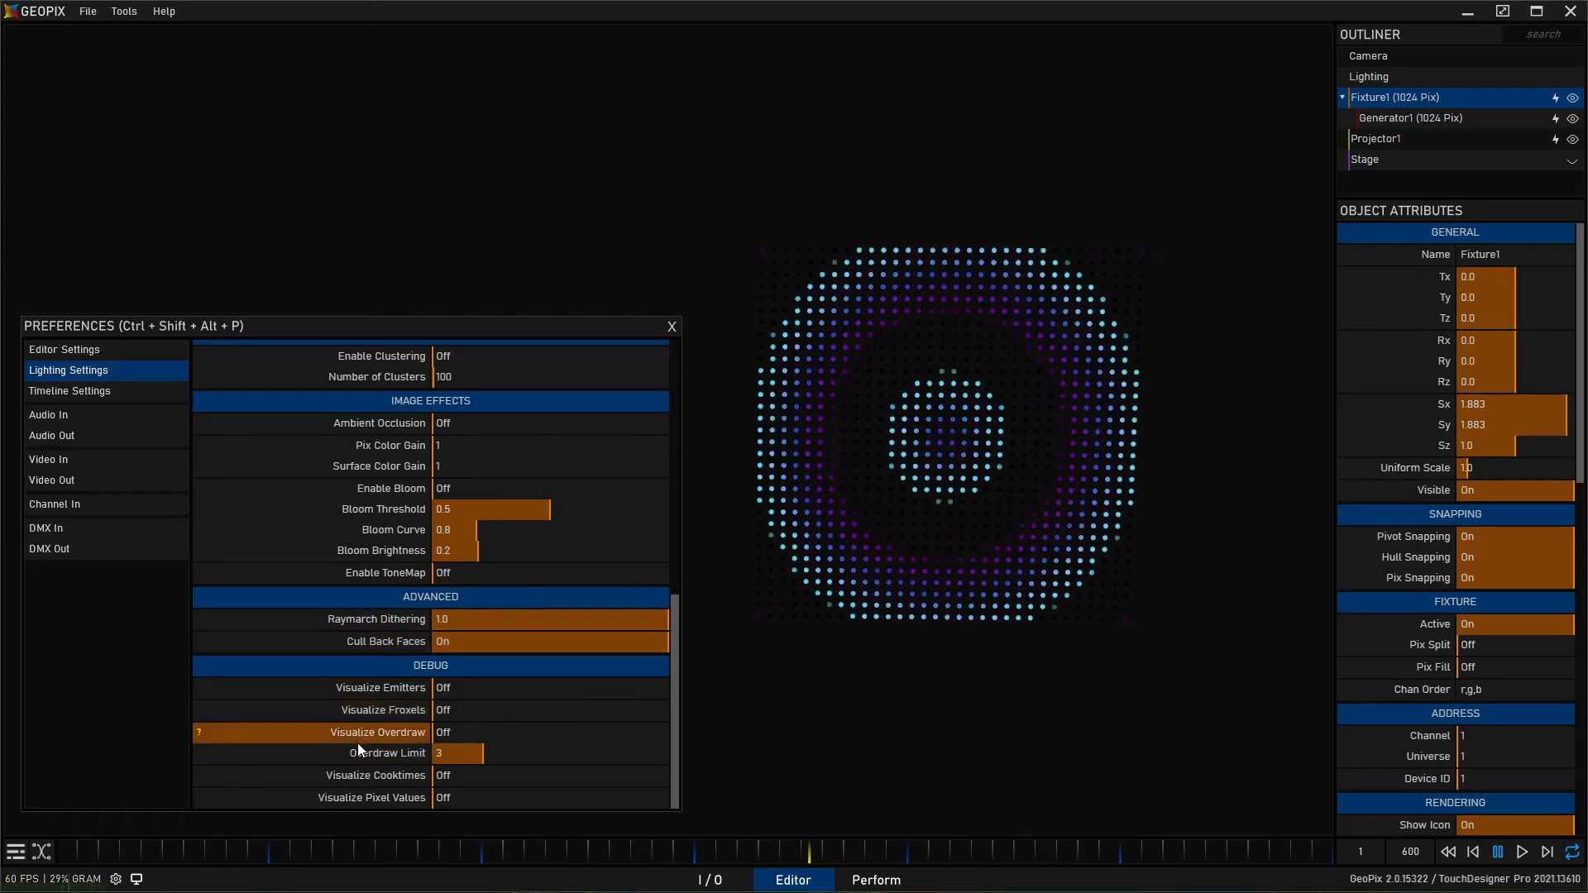
left_click_drag(648, 326, 850, 311)
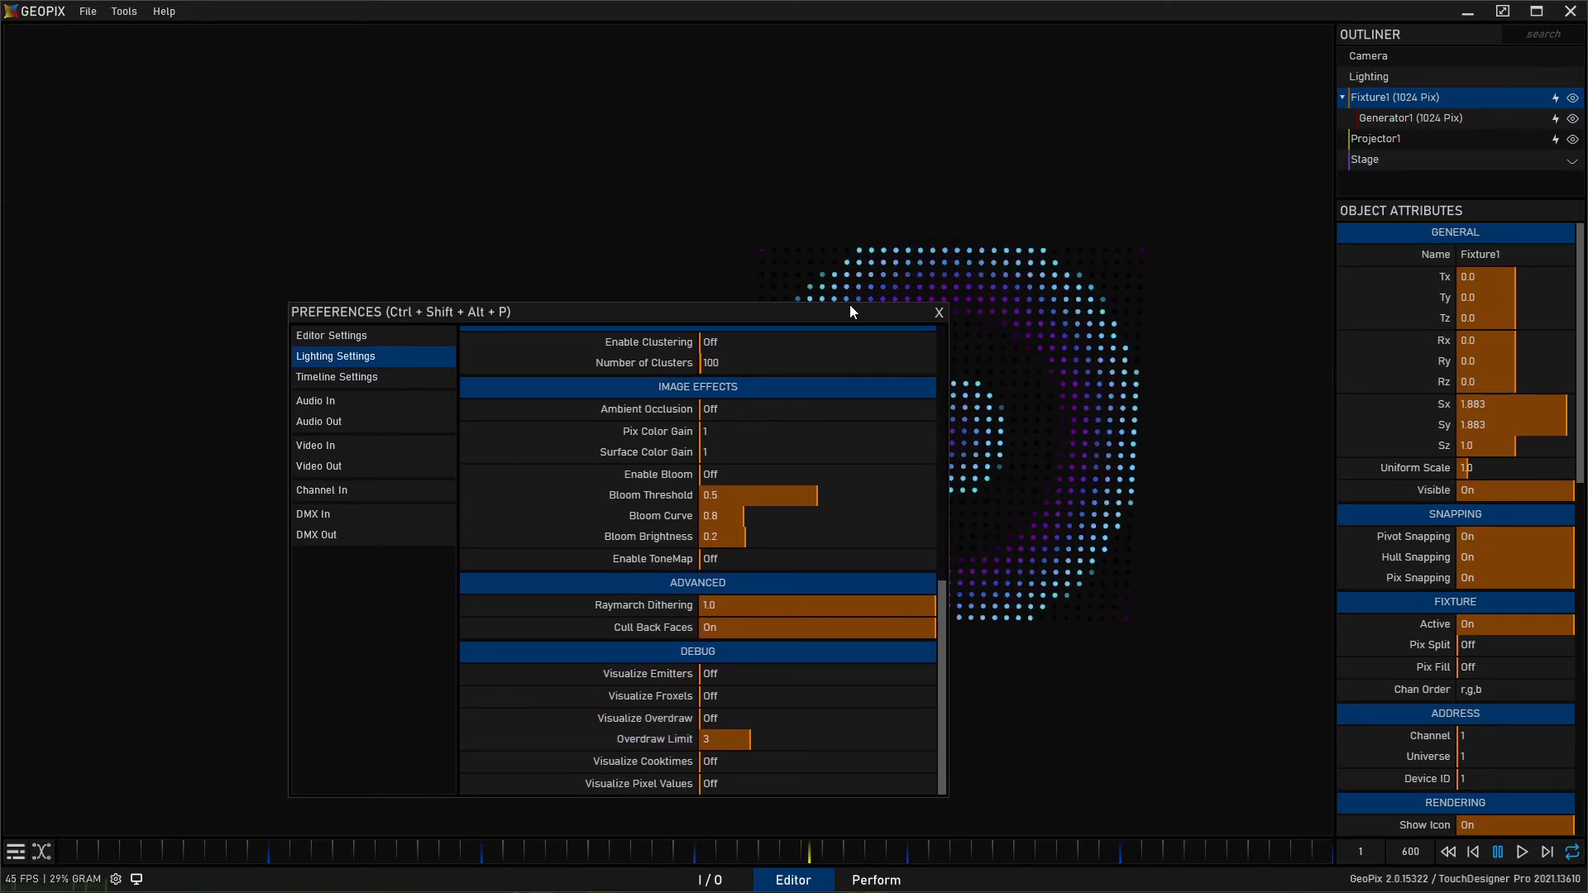
left_click(940, 312)
Examine Fixture1's pixel grid up close, facing it straight on in the Editor viewport
middle_click_drag(1034, 412, 852, 414, "alt")
right_click_drag(845, 424, 868, 287, "alt")
middle_click_drag(964, 365, 900, 369, "alt")
right_click_drag(900, 369, 878, 345, "alt")
mouse_move(879, 345)
left_mouse_down("alt")
mouse_move(863, 319)
mouse_move(881, 316)
left_mouse_up("alt")
middle_click_drag(903, 315, 882, 296, "alt")
right_click_drag(882, 296, 887, 278, "alt")
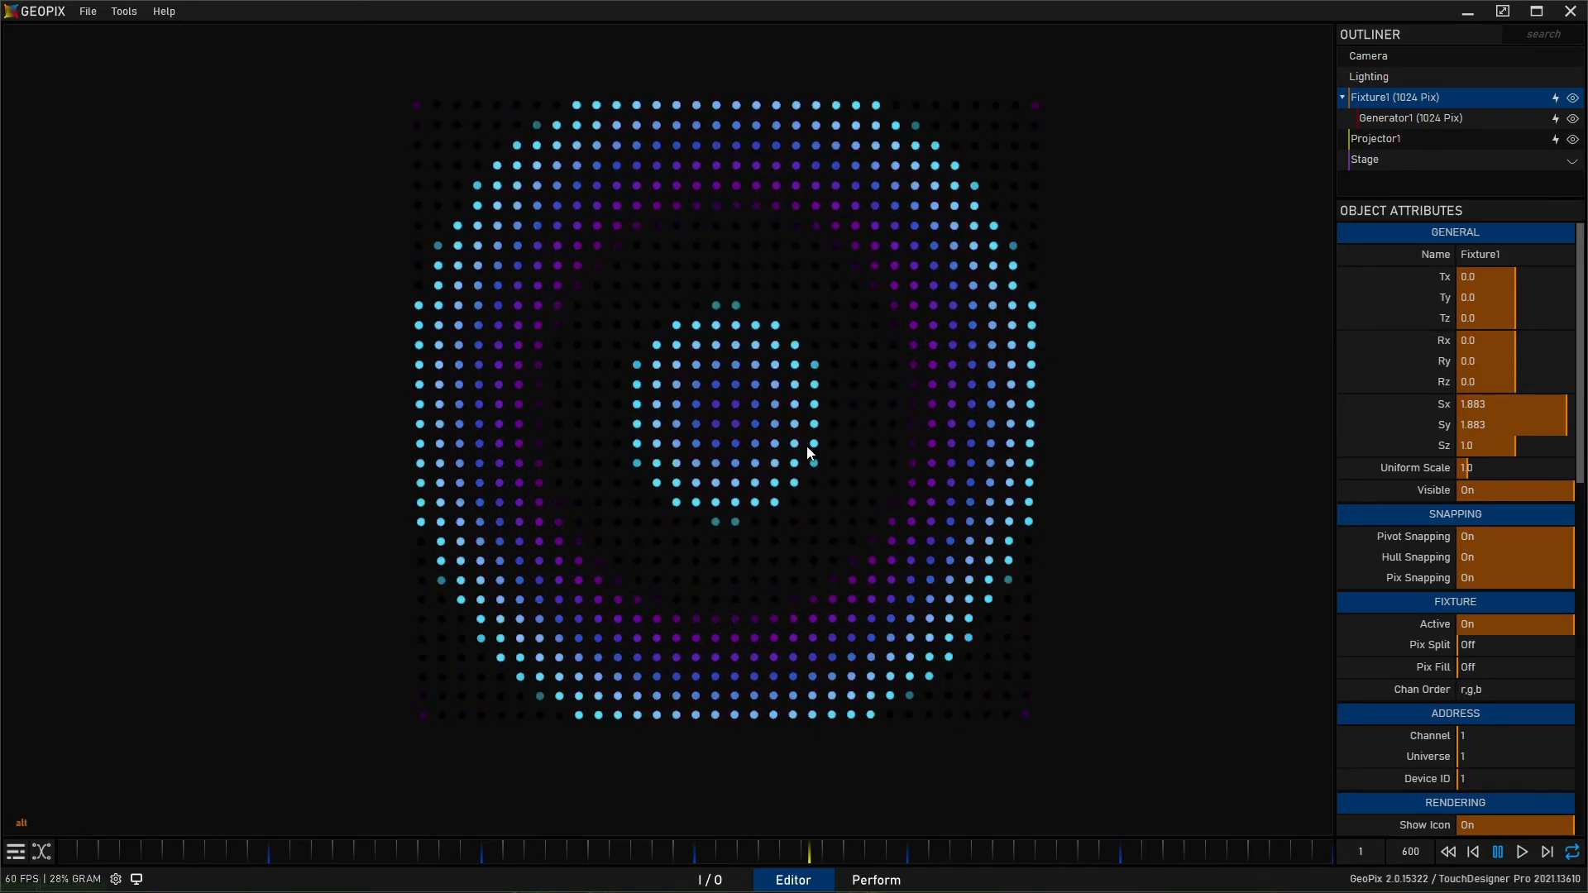
middle_click_drag(915, 503, 888, 500, "alt")
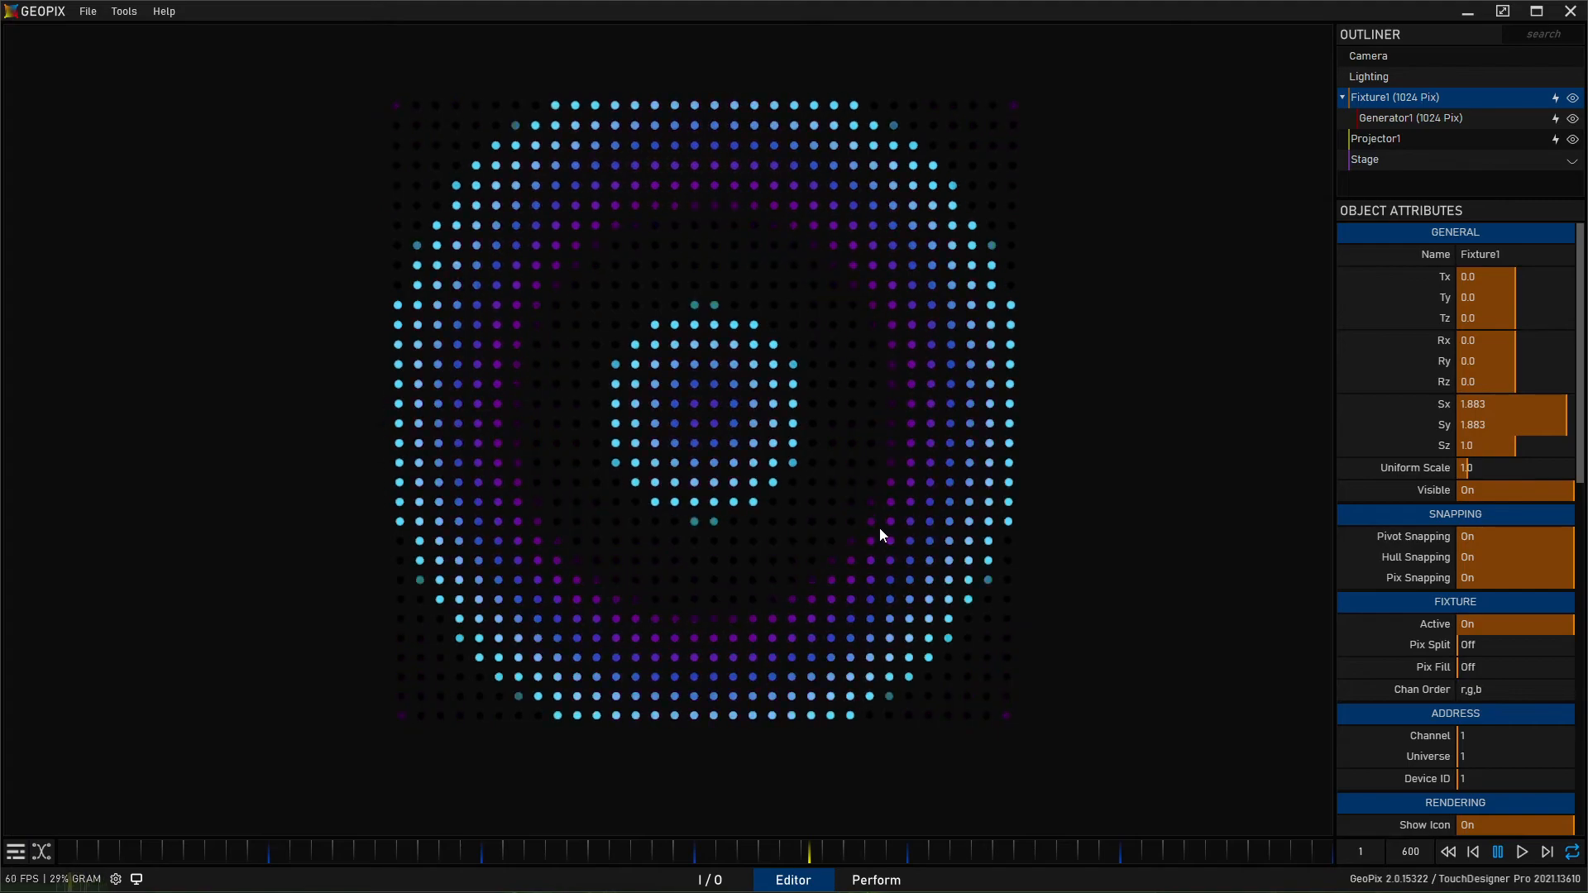
In Perform mode, raise V_Slider_2 to its maximum and toggle the visibility of the central viewport preview
left_click(878, 882)
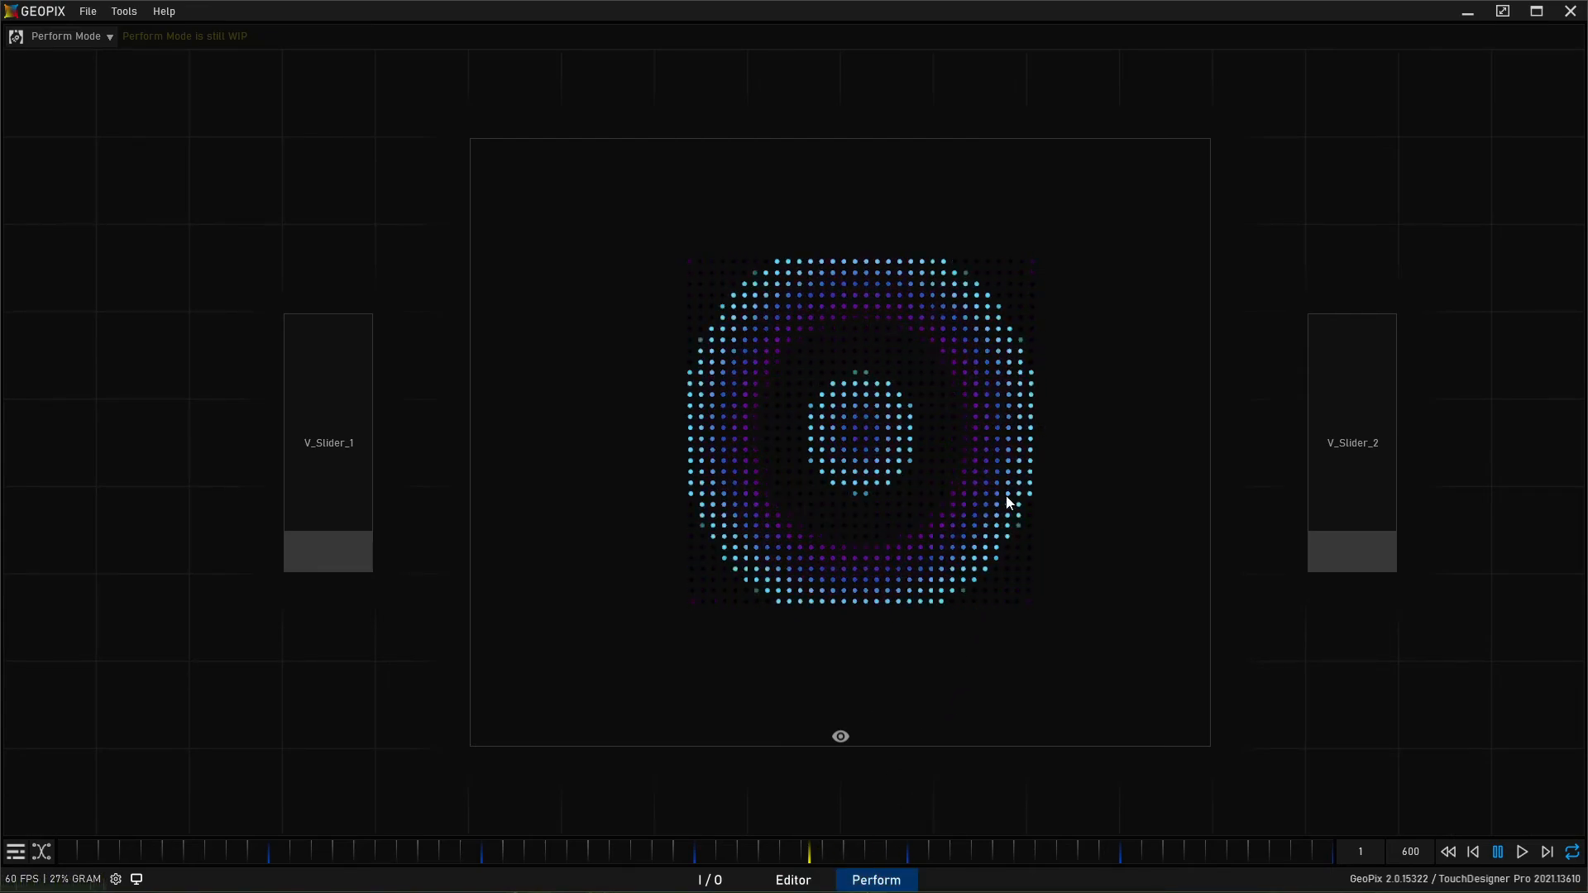
left_click_drag(1351, 554, 1202, 291)
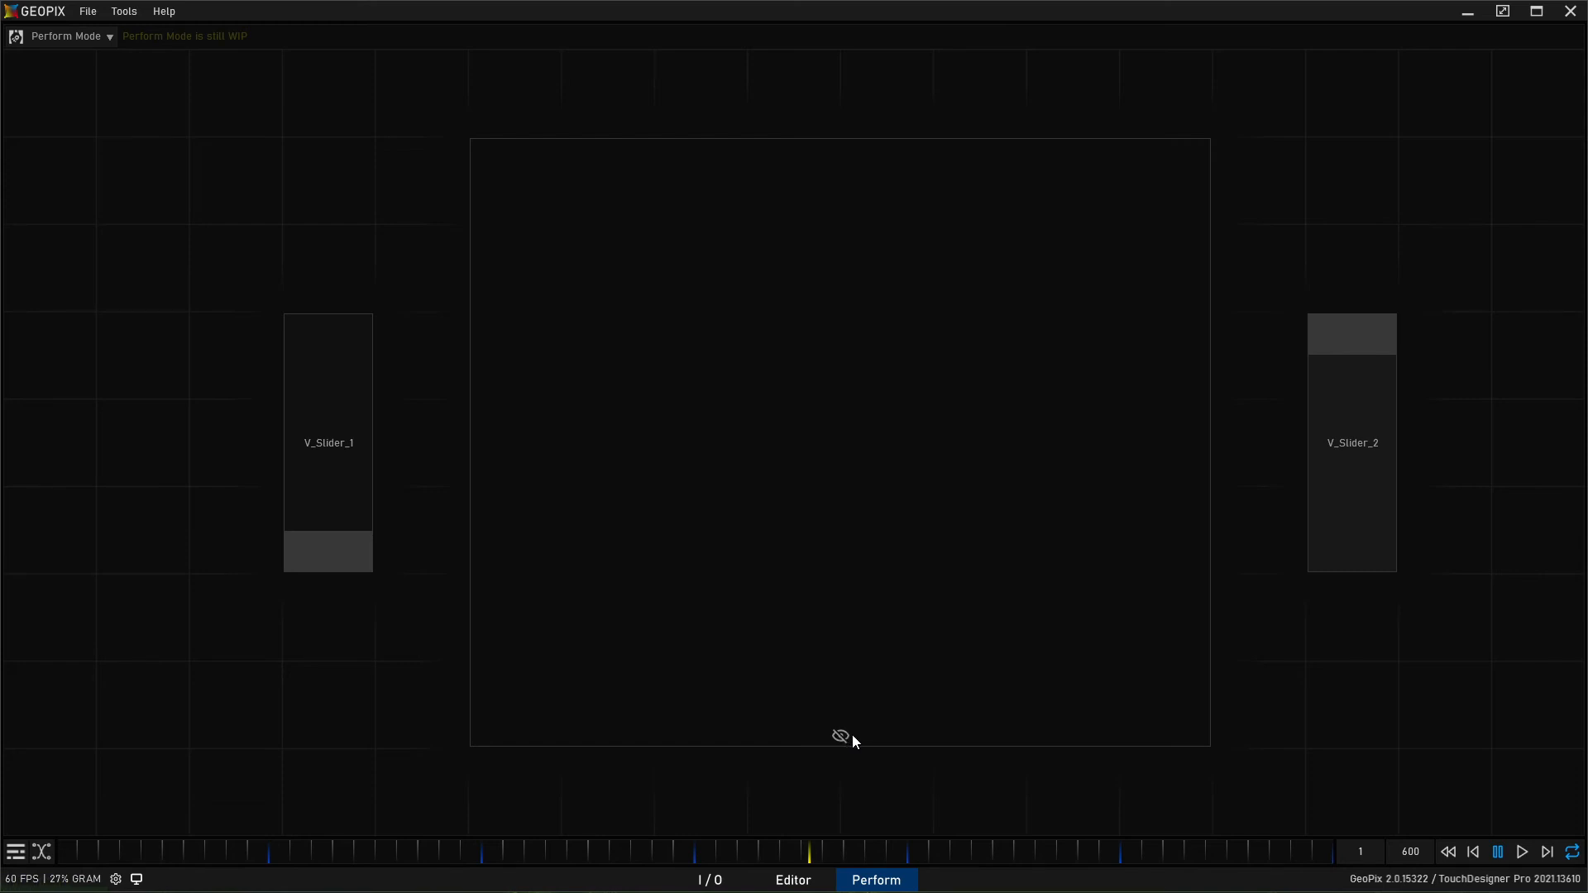
left_click(841, 735)
Return to the Editor and select Lighting in the outliner to show its attributes
left_click(796, 880)
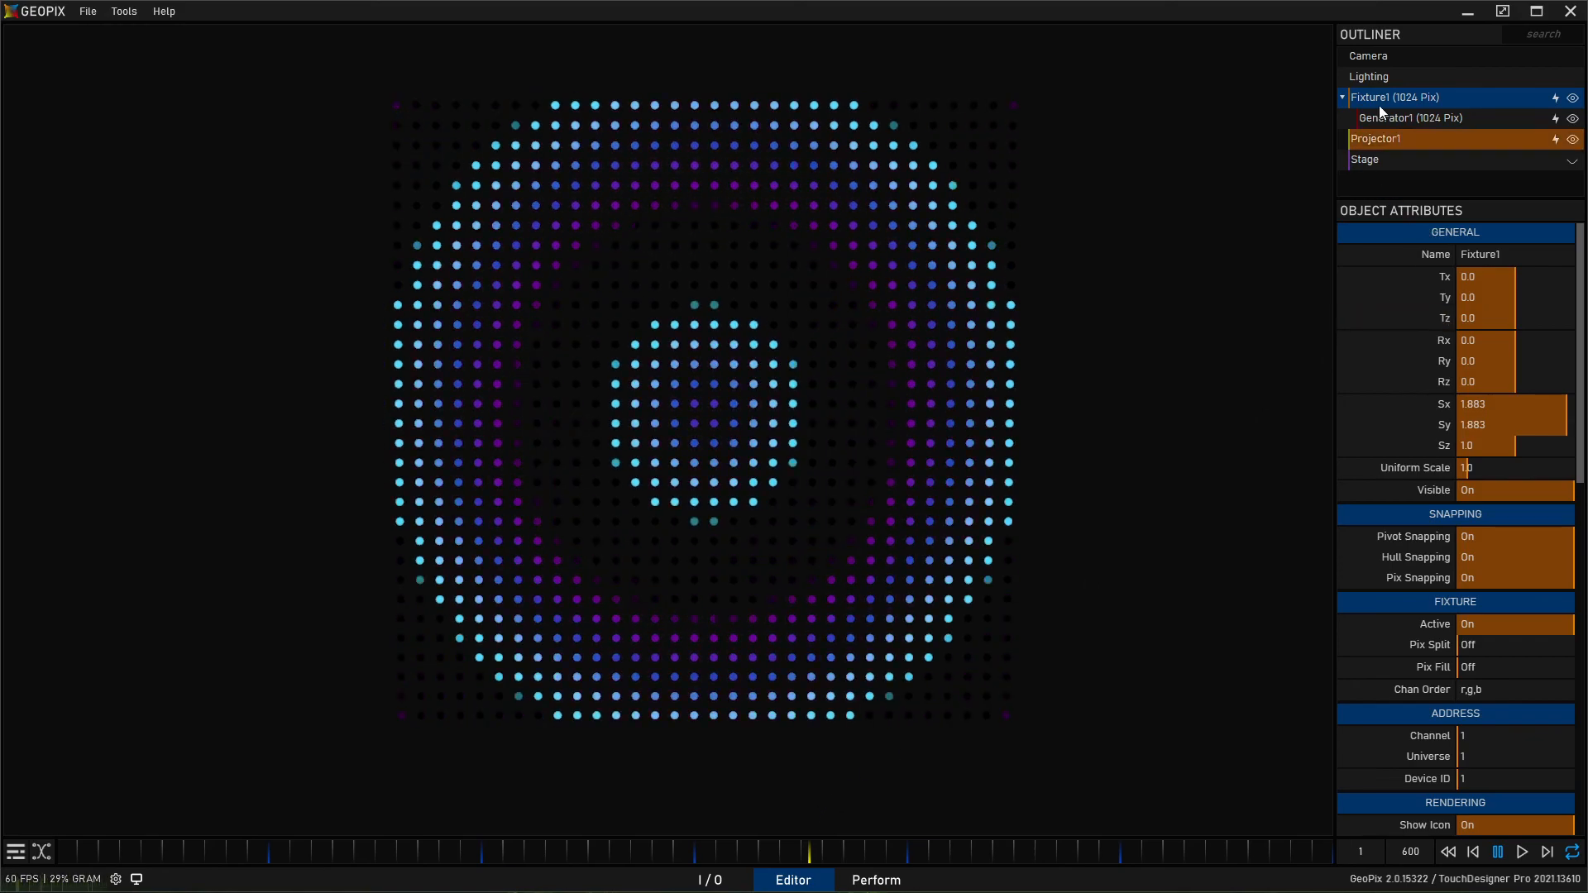
left_click(1388, 76)
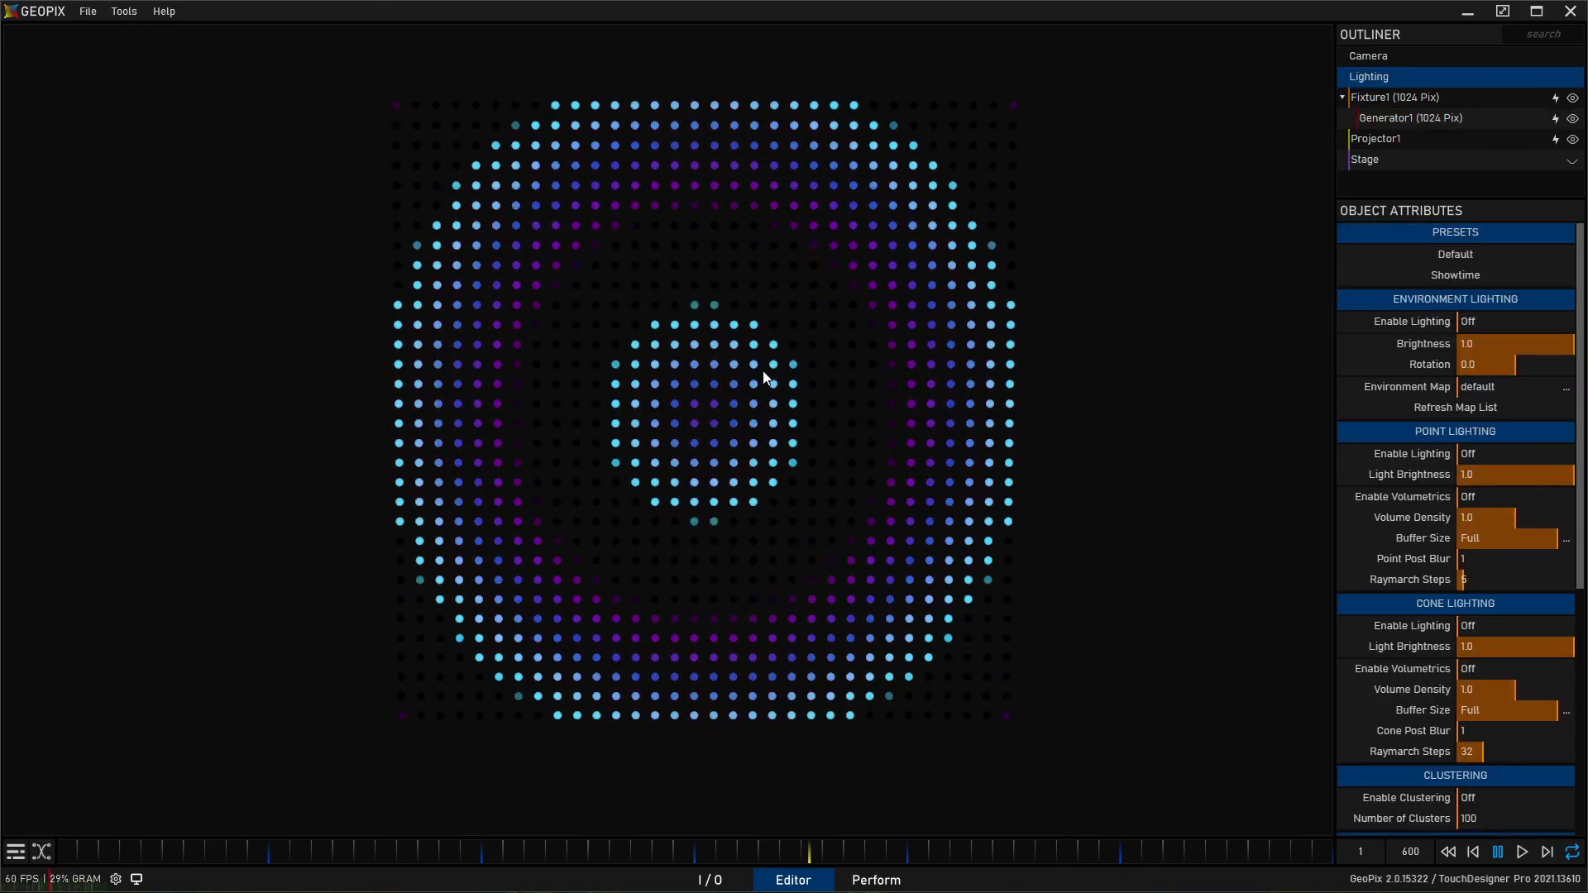